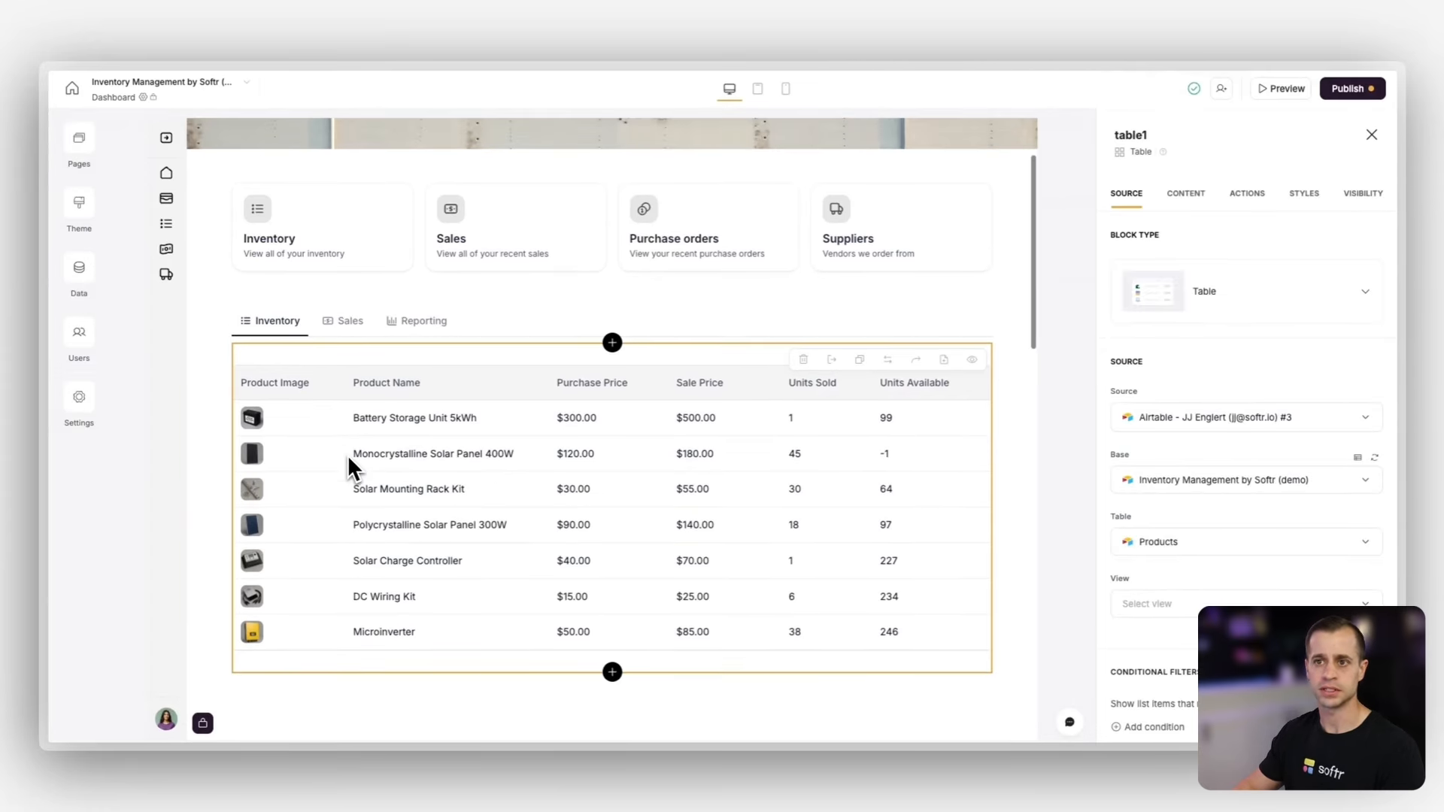
Step: Duplicate the inventory table block and move the copy into the Sales tab of the tab container
{"action": "left_click", "coordinate": [351, 322]}
{"action": "left_click", "coordinate": [280, 323]}
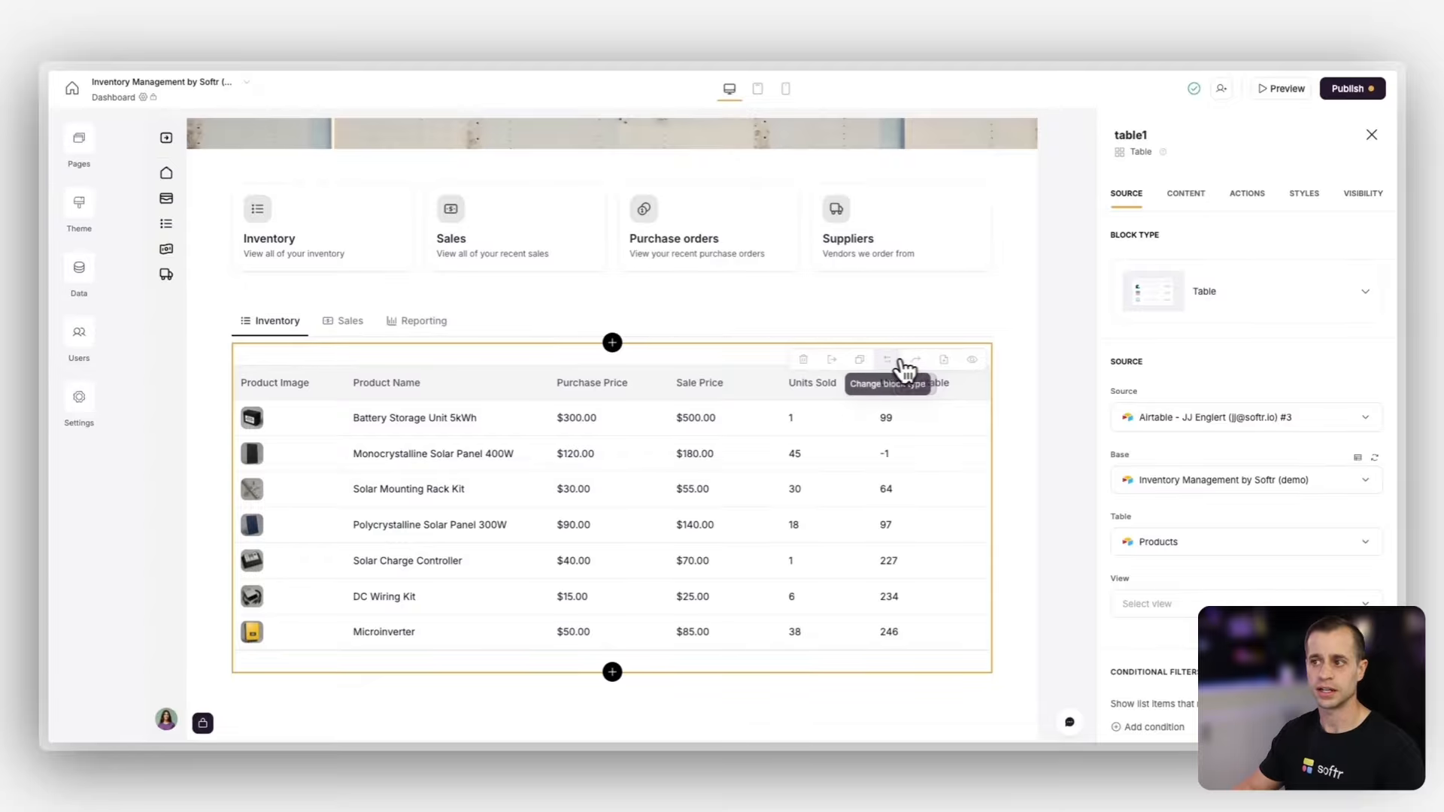
{"action": "left_click", "coordinate": [860, 371]}
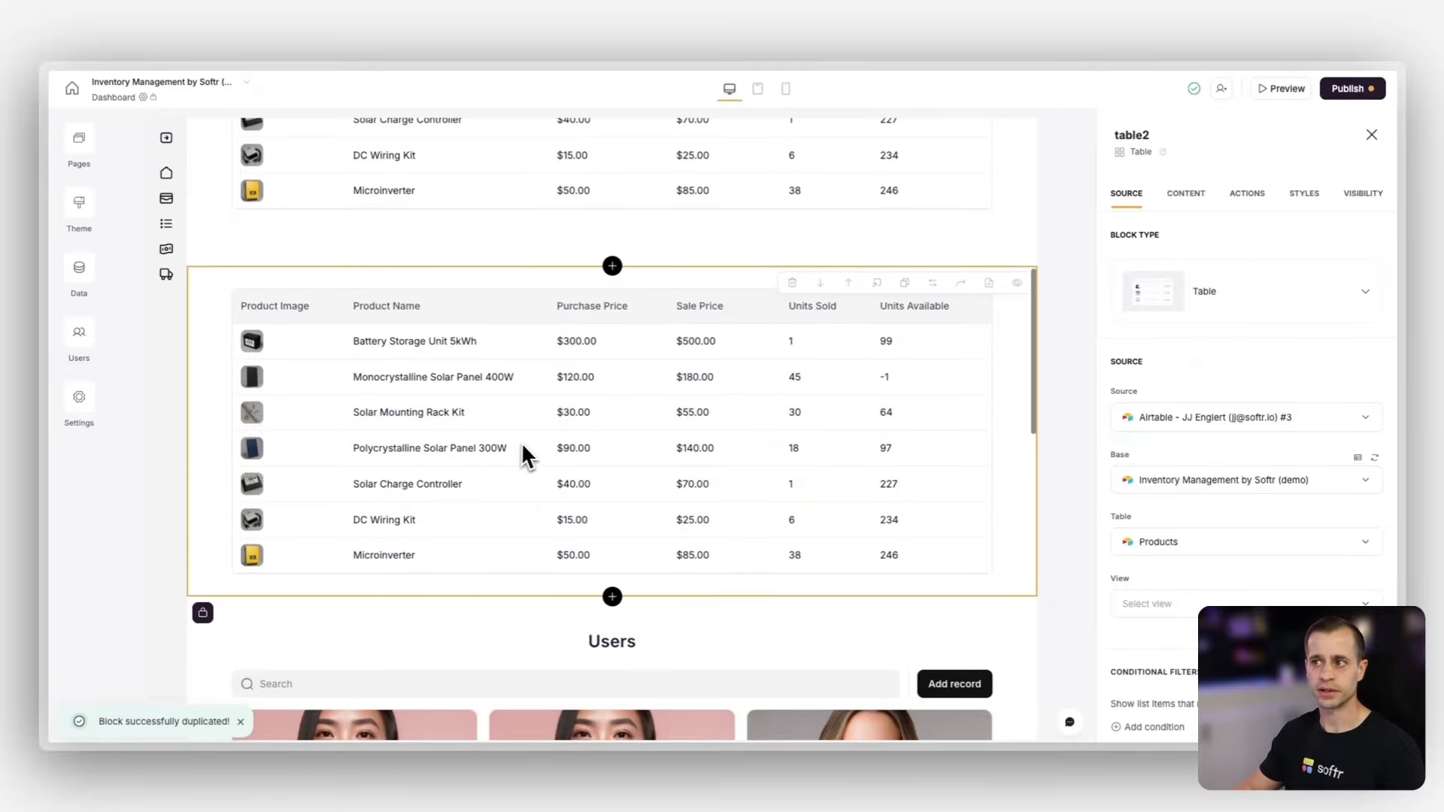
{"action": "left_click", "coordinate": [878, 289]}
{"action": "left_click", "coordinate": [850, 347]}
{"action": "left_click", "coordinate": [843, 376]}
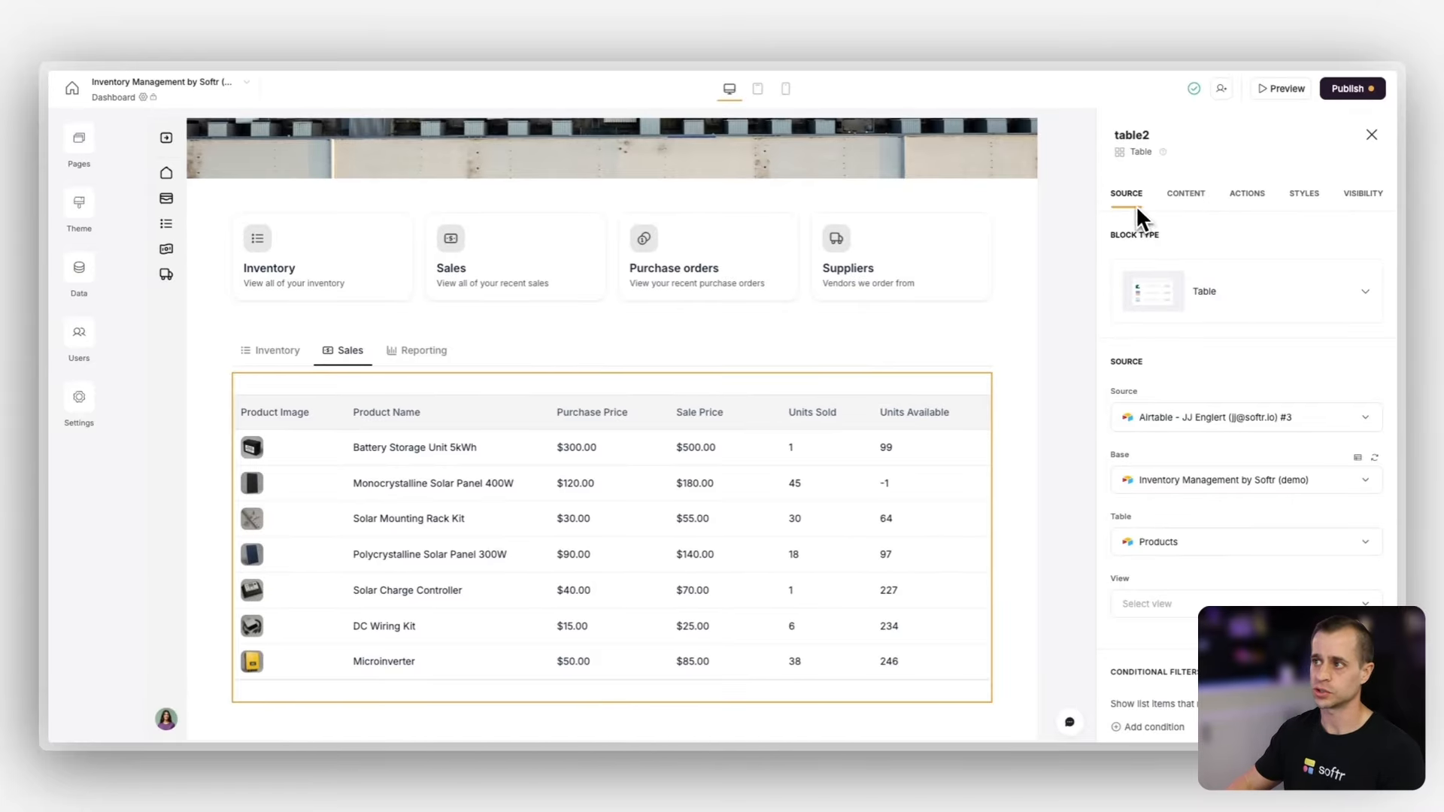
Step: Set the source table of the duplicated block to Sales orders
{"action": "left_click", "coordinate": [1149, 549]}
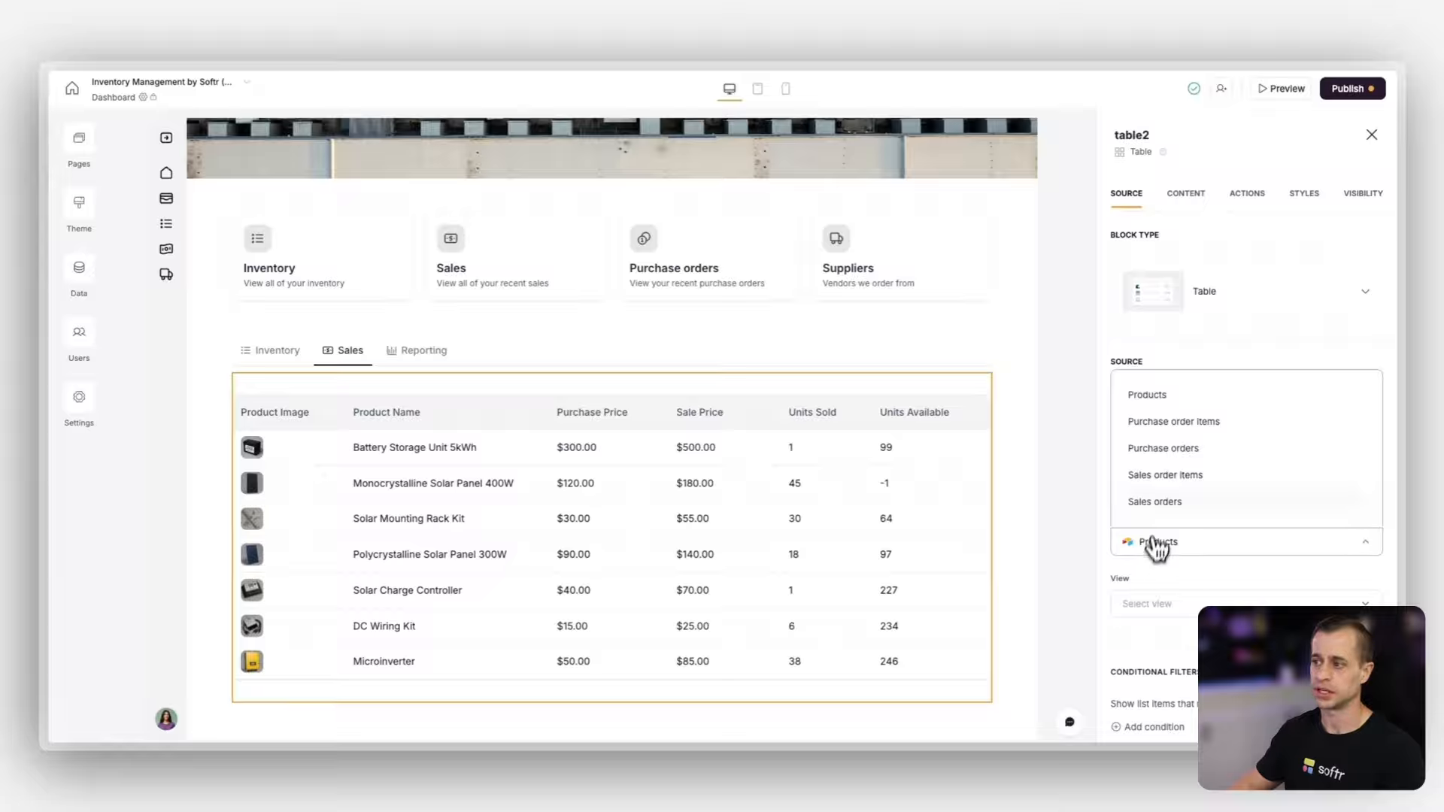
{"action": "scroll", "coordinate": [1167, 474], "scroll_direction": "down", "scroll_amount": 2}
{"action": "left_click", "coordinate": [1167, 472]}
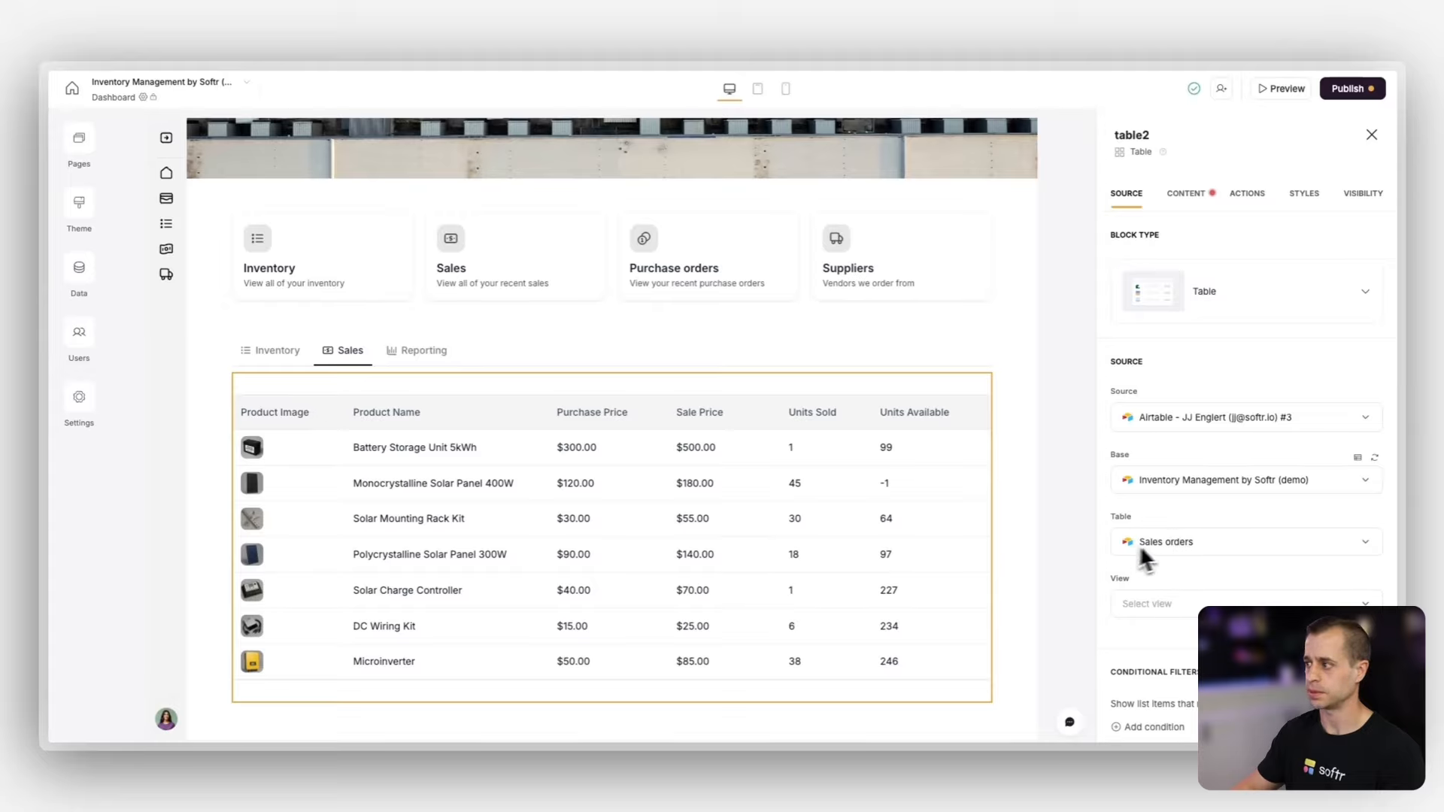
{"action": "scroll", "coordinate": [1183, 540], "scroll_direction": "down", "scroll_amount": 1}
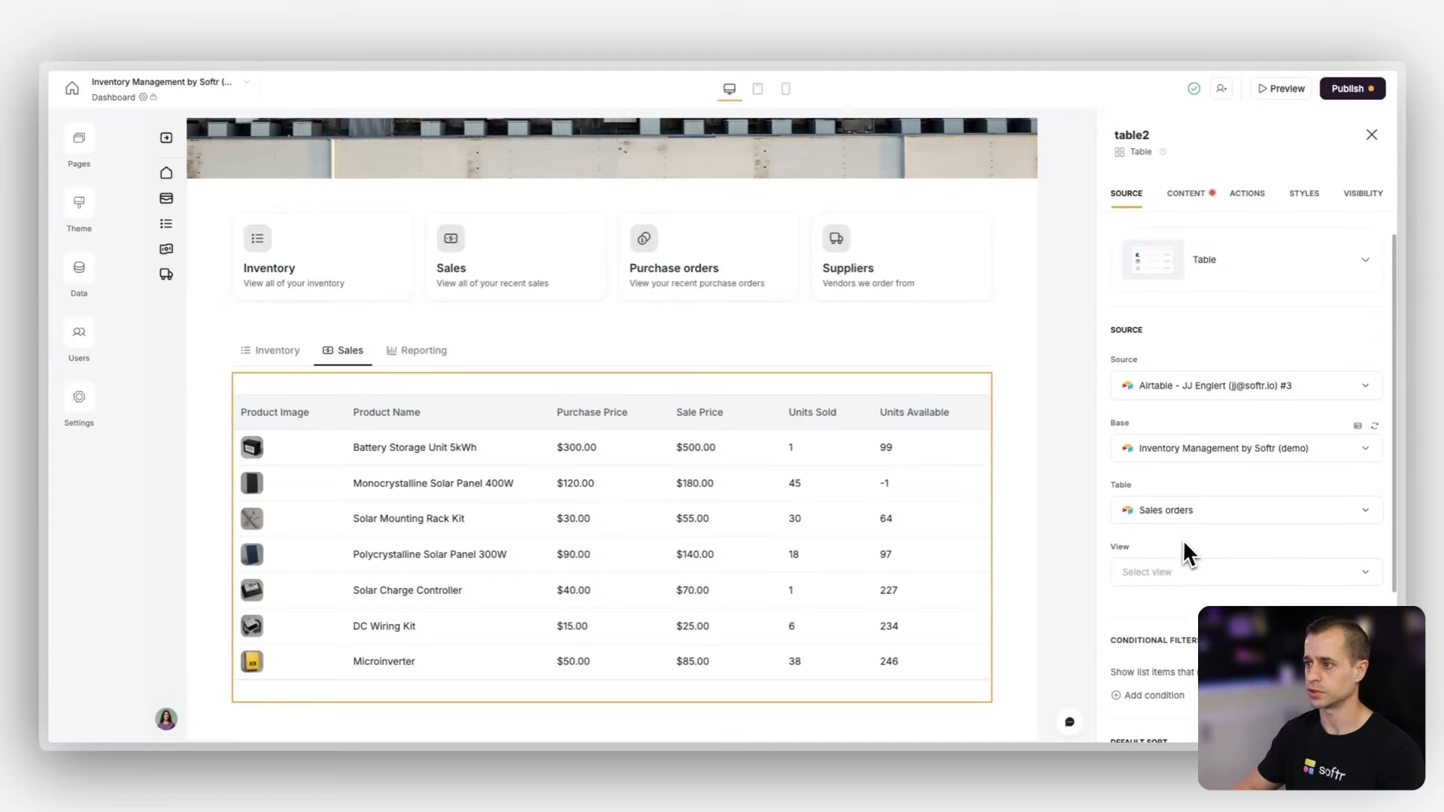
Step: Change the Product Image field of the Sales table to a Text field mapped to Customer
{"action": "left_click", "coordinate": [1196, 200]}
{"action": "left_click", "coordinate": [1199, 322]}
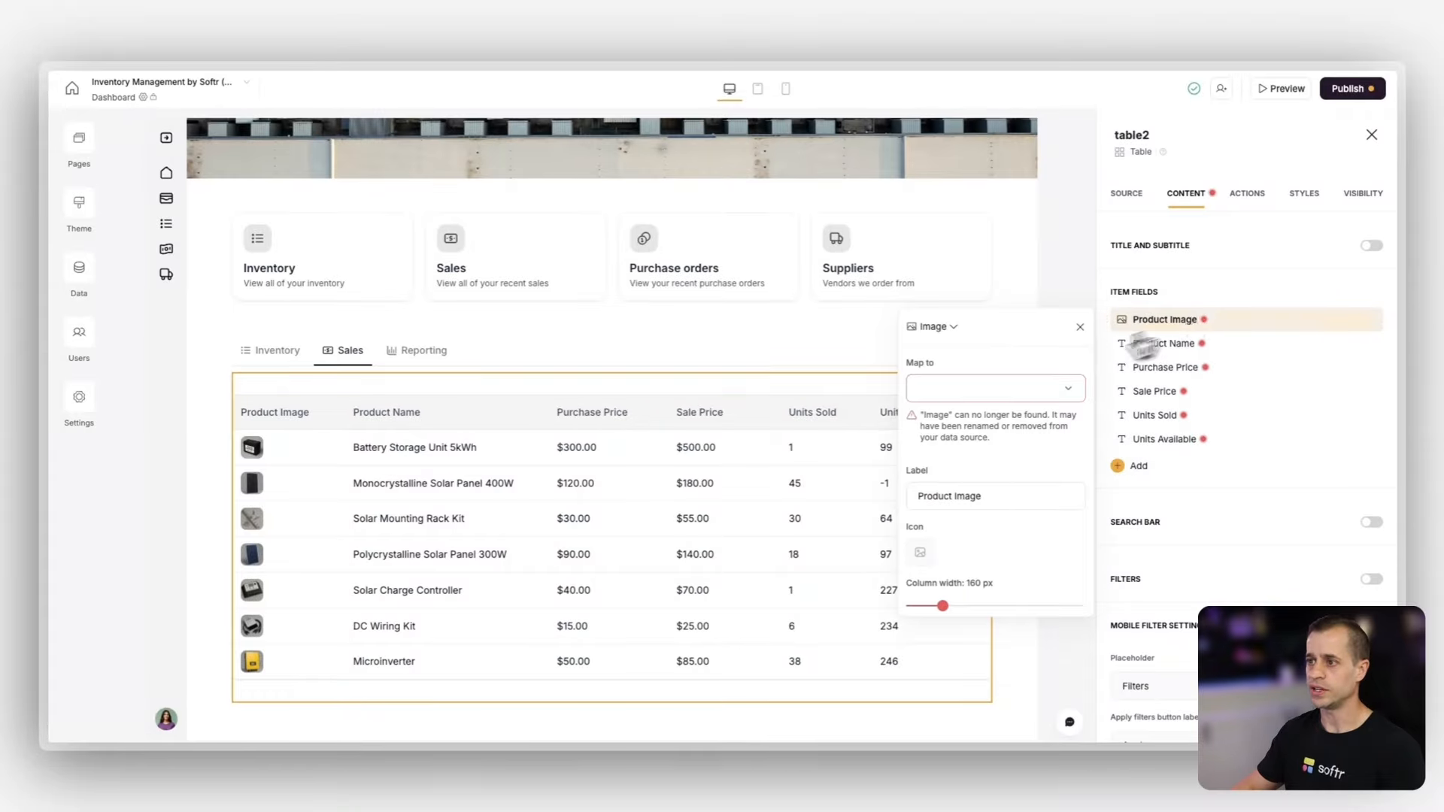
{"action": "left_click", "coordinate": [1000, 389]}
{"action": "left_click", "coordinate": [952, 328]}
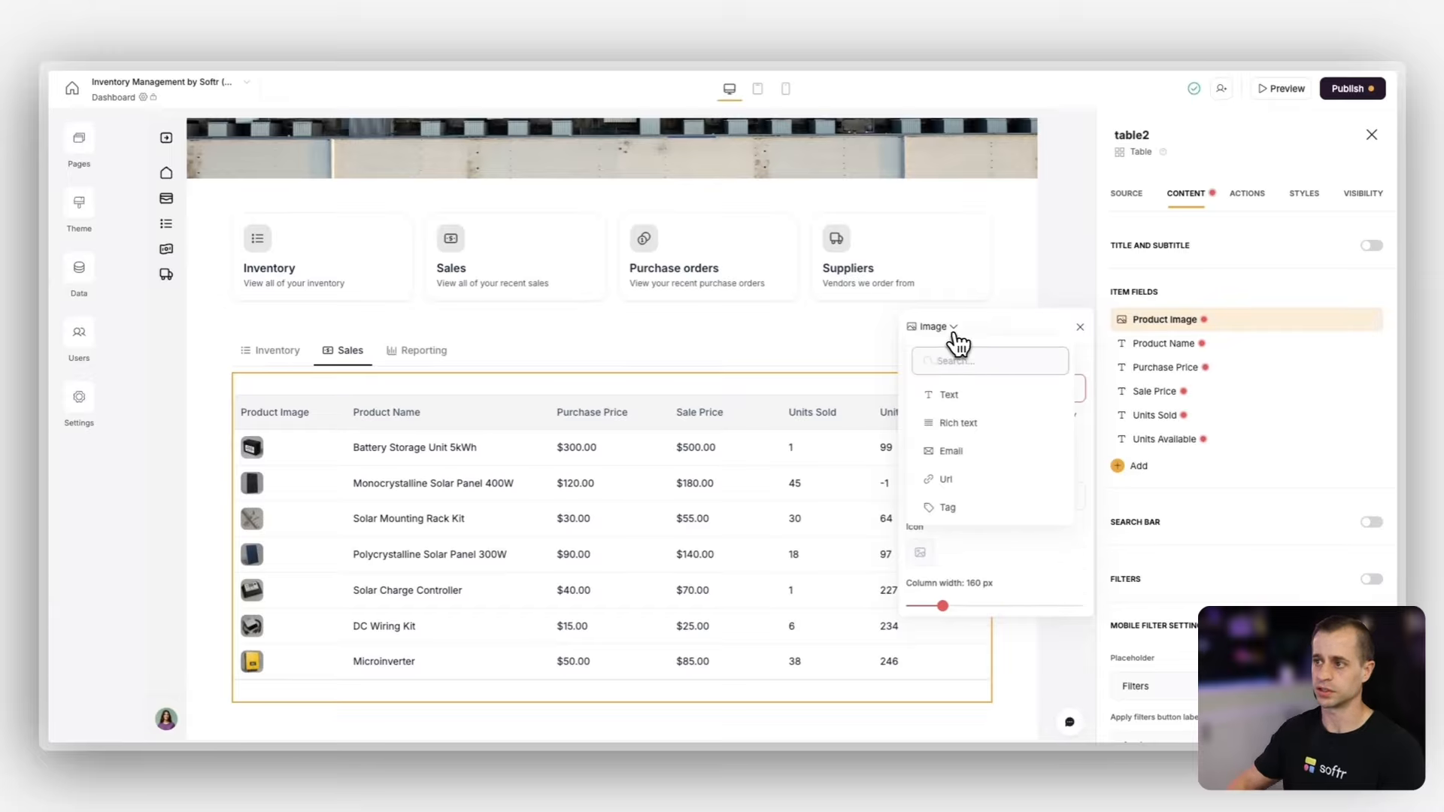
{"action": "left_click", "coordinate": [957, 395]}
{"action": "left_click", "coordinate": [964, 391]}
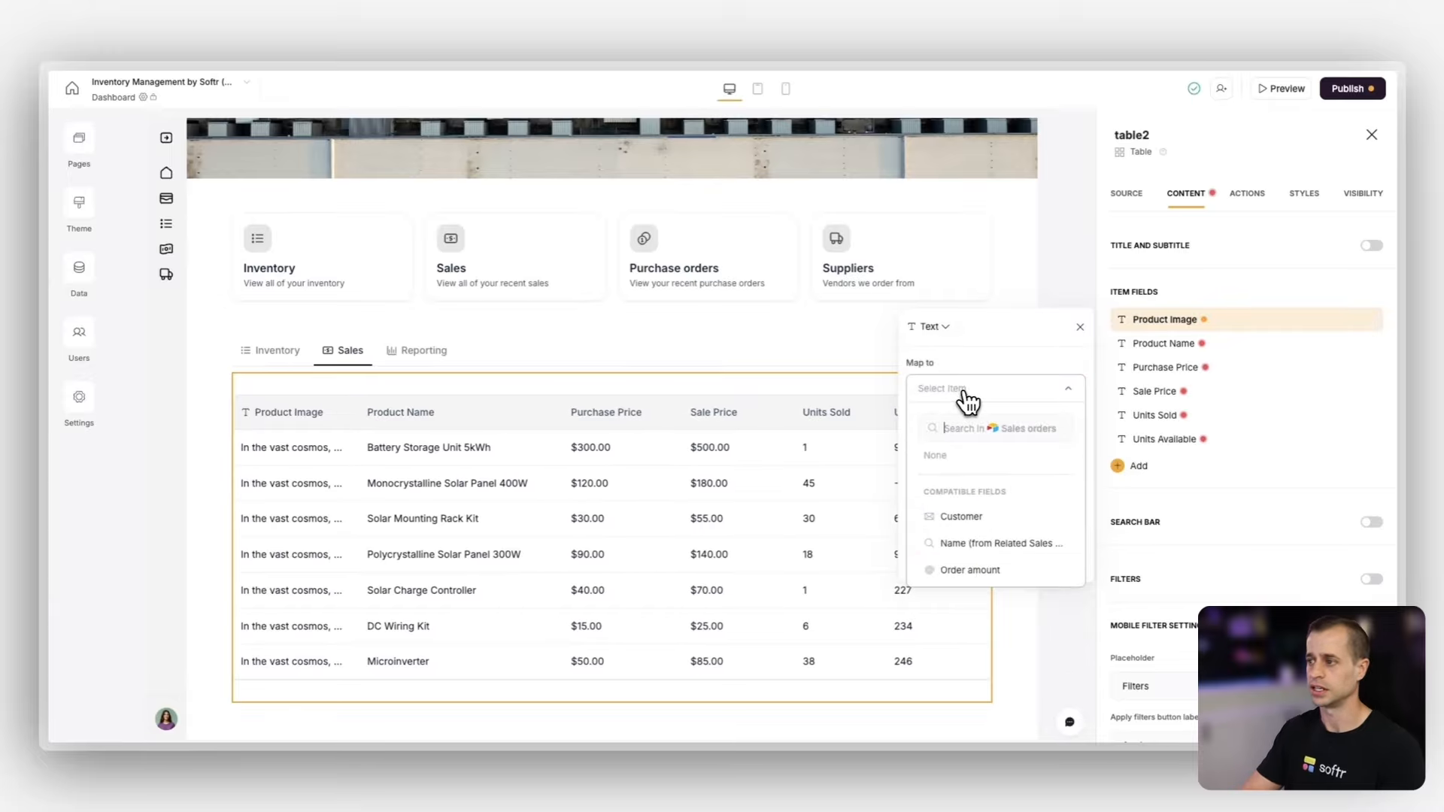
{"action": "type", "text": "cus"}
{"action": "left_click", "coordinate": [960, 489]}
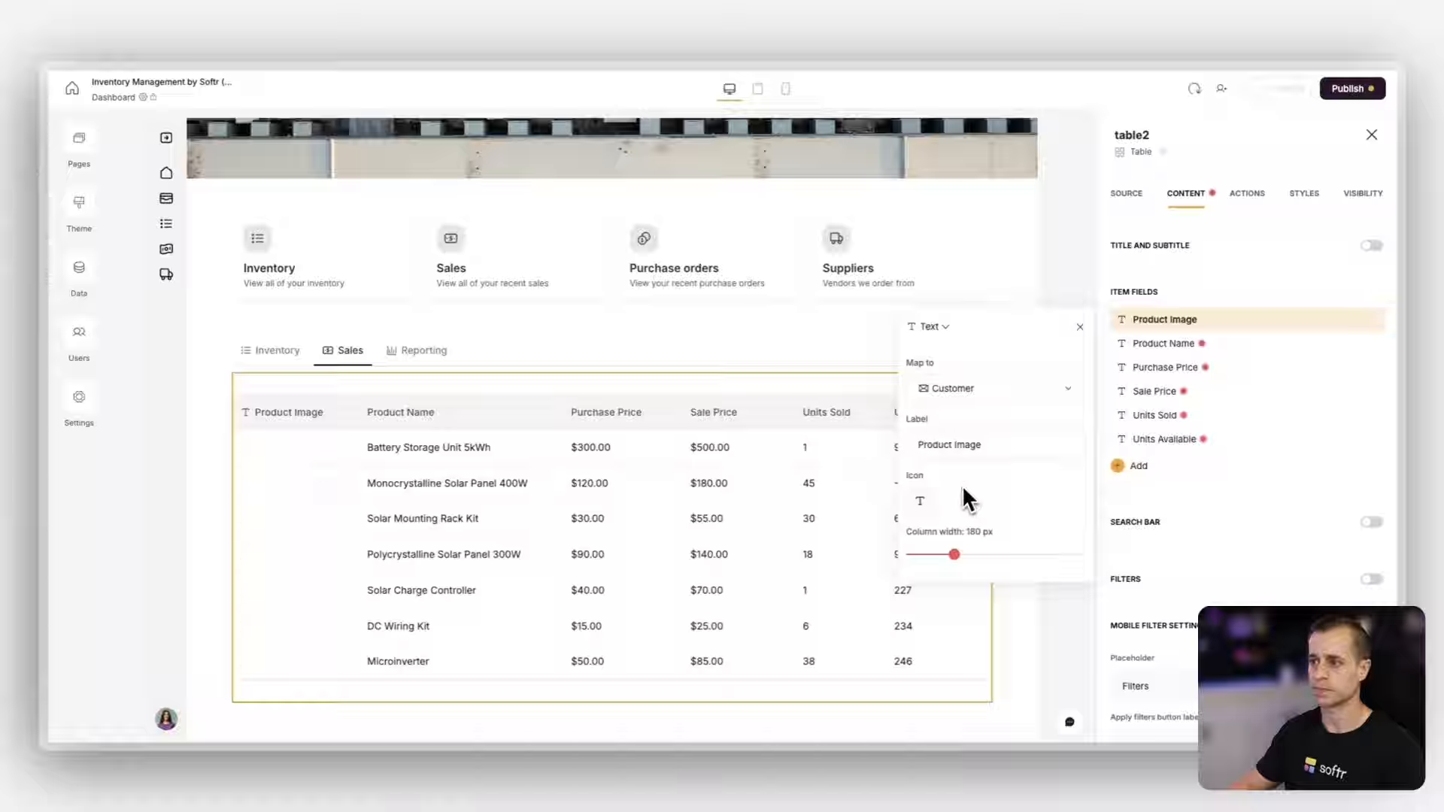
Step: Remove the icon from the field mapped to Customer and label it "Customer"
{"action": "left_click", "coordinate": [921, 503]}
{"action": "left_click", "coordinate": [951, 560]}
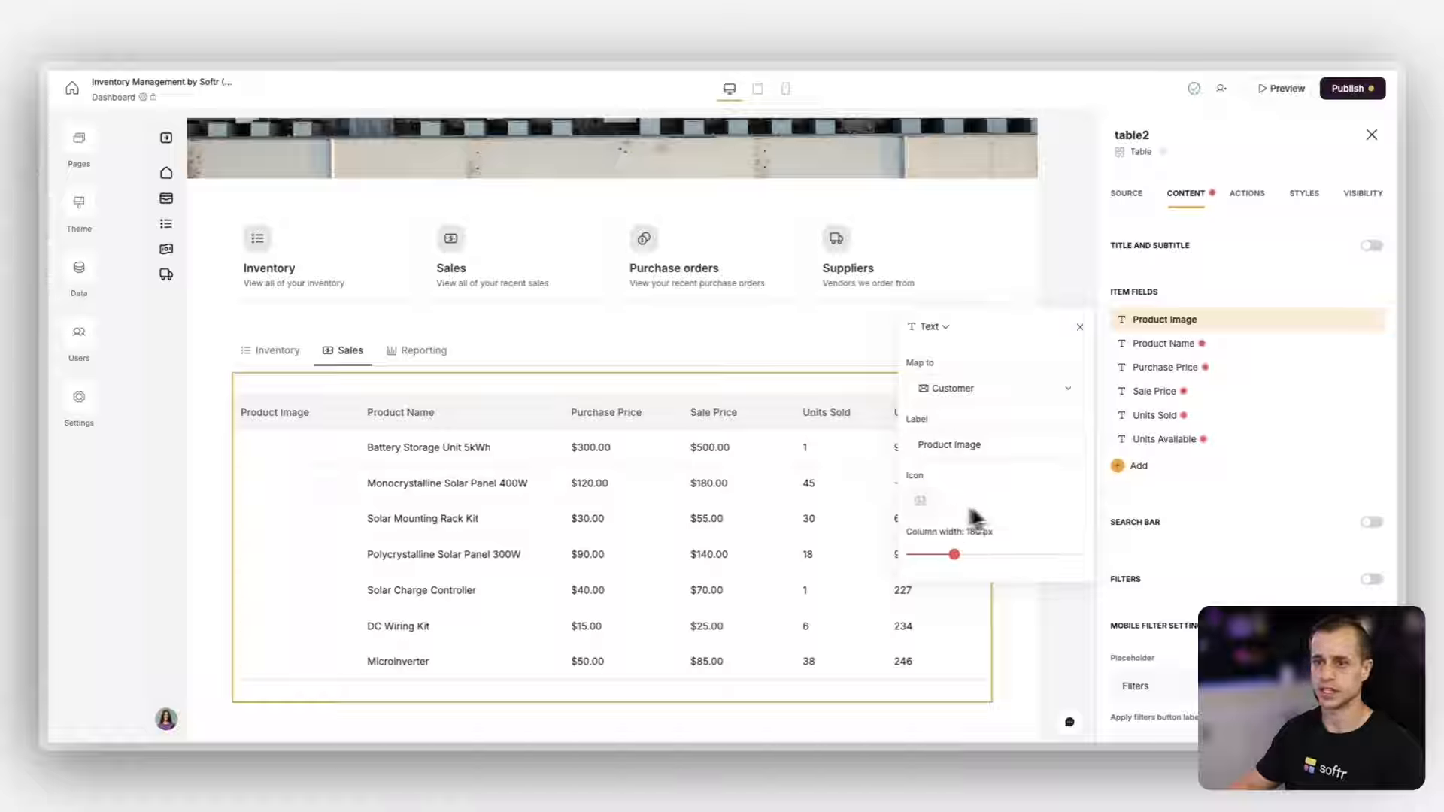
{"action": "triple_click", "coordinate": [955, 444]}
{"action": "type", "text": "Customer"}
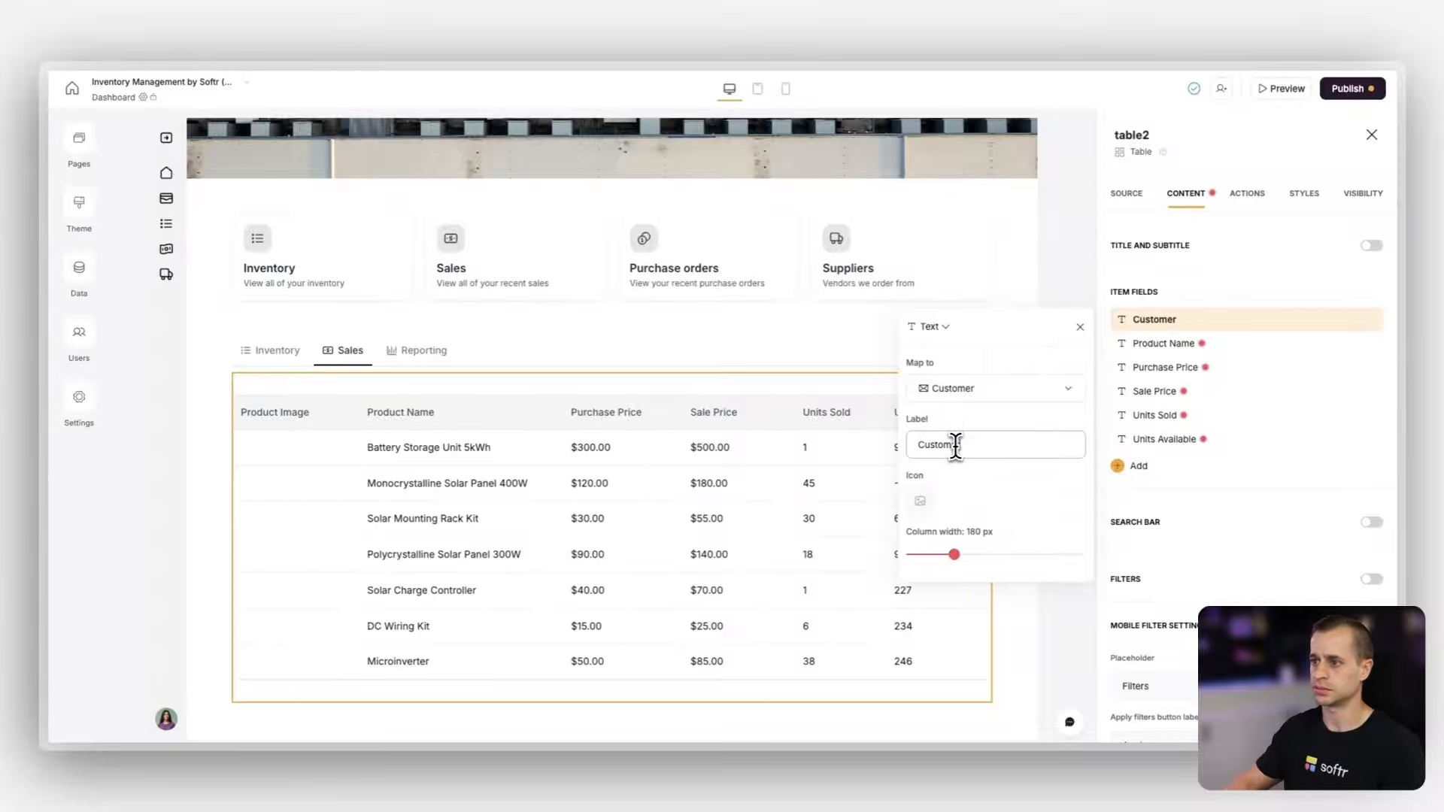
Step: Change the Product Name field to a Tag field mapped to Status
{"action": "left_click", "coordinate": [1178, 346]}
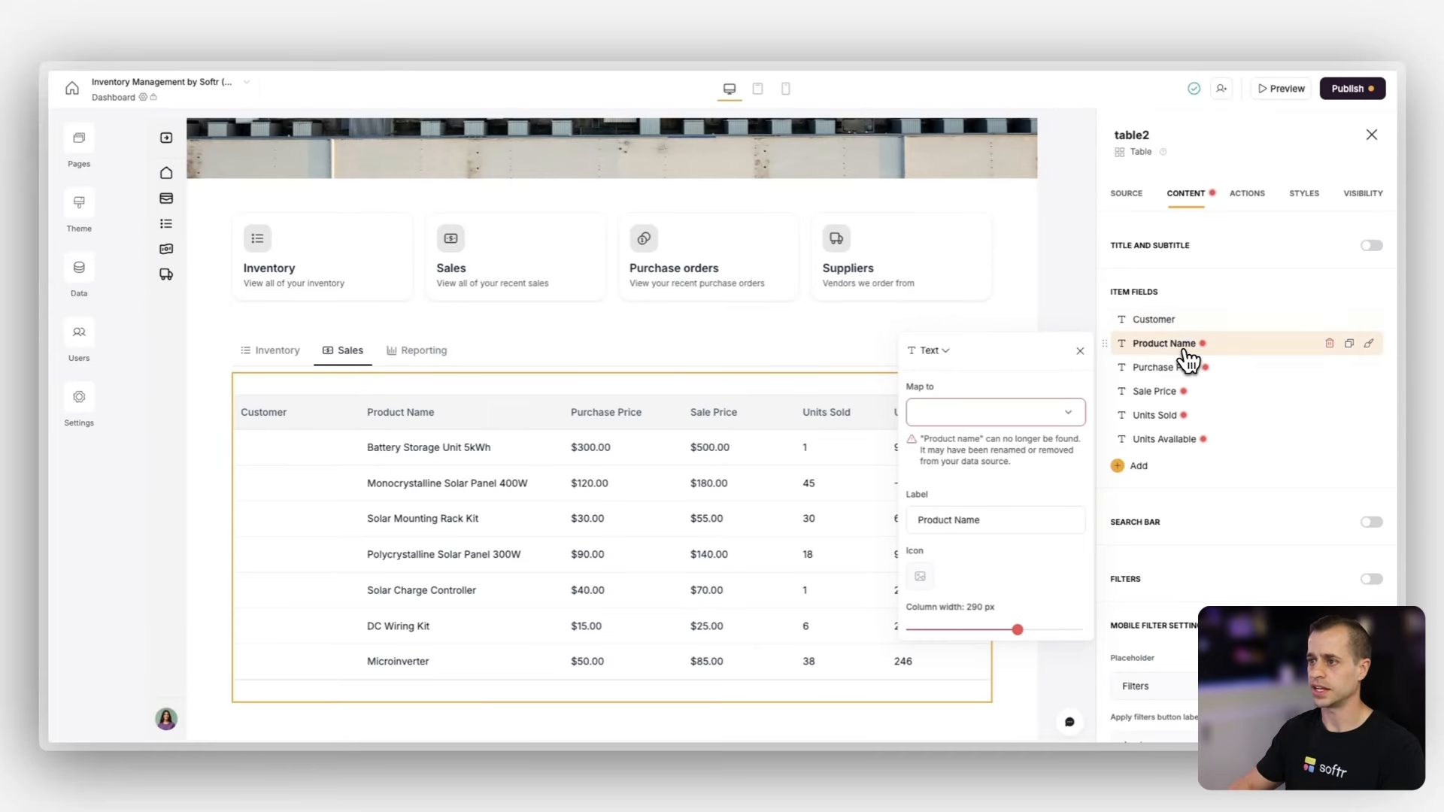
{"action": "left_click", "coordinate": [940, 359]}
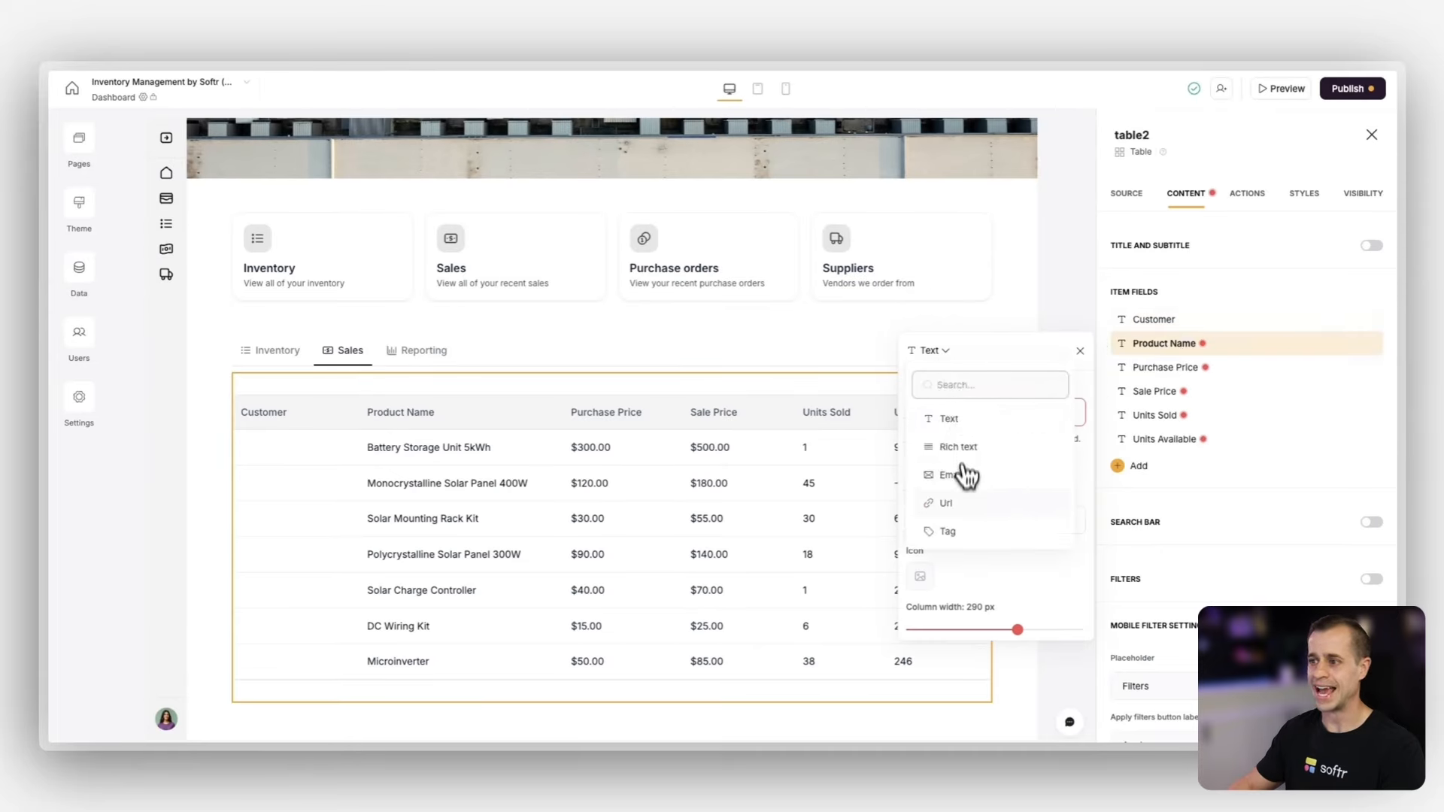
{"action": "left_click", "coordinate": [965, 529]}
{"action": "left_click", "coordinate": [985, 411]}
{"action": "type", "text": "stat"}
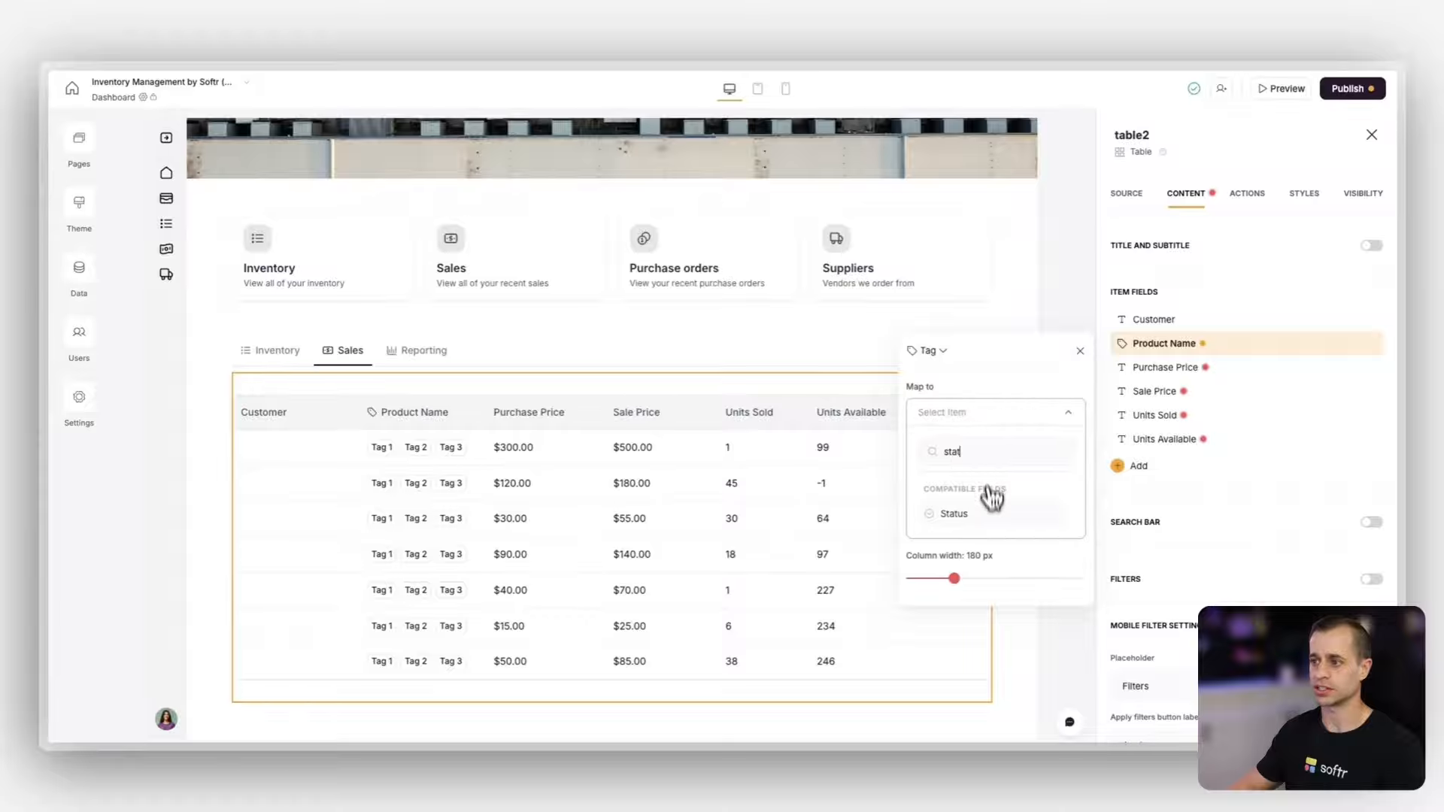
{"action": "left_click", "coordinate": [985, 514]}
Step: Label the tag field "Status" and remove its icon
{"action": "triple_click", "coordinate": [953, 468]}
{"action": "type", "text": "Status"}
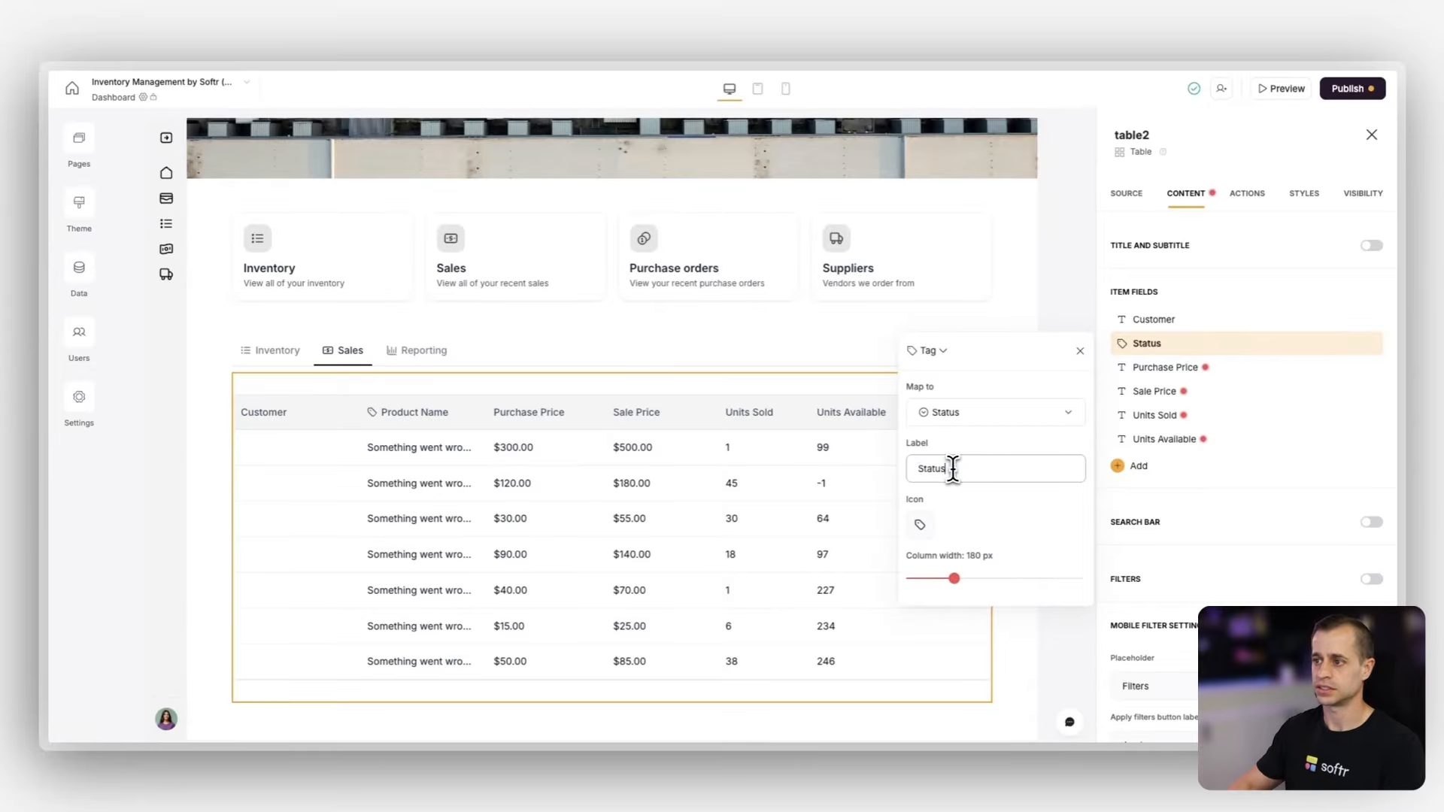
{"action": "left_click", "coordinate": [920, 525]}
{"action": "left_click", "coordinate": [951, 583]}
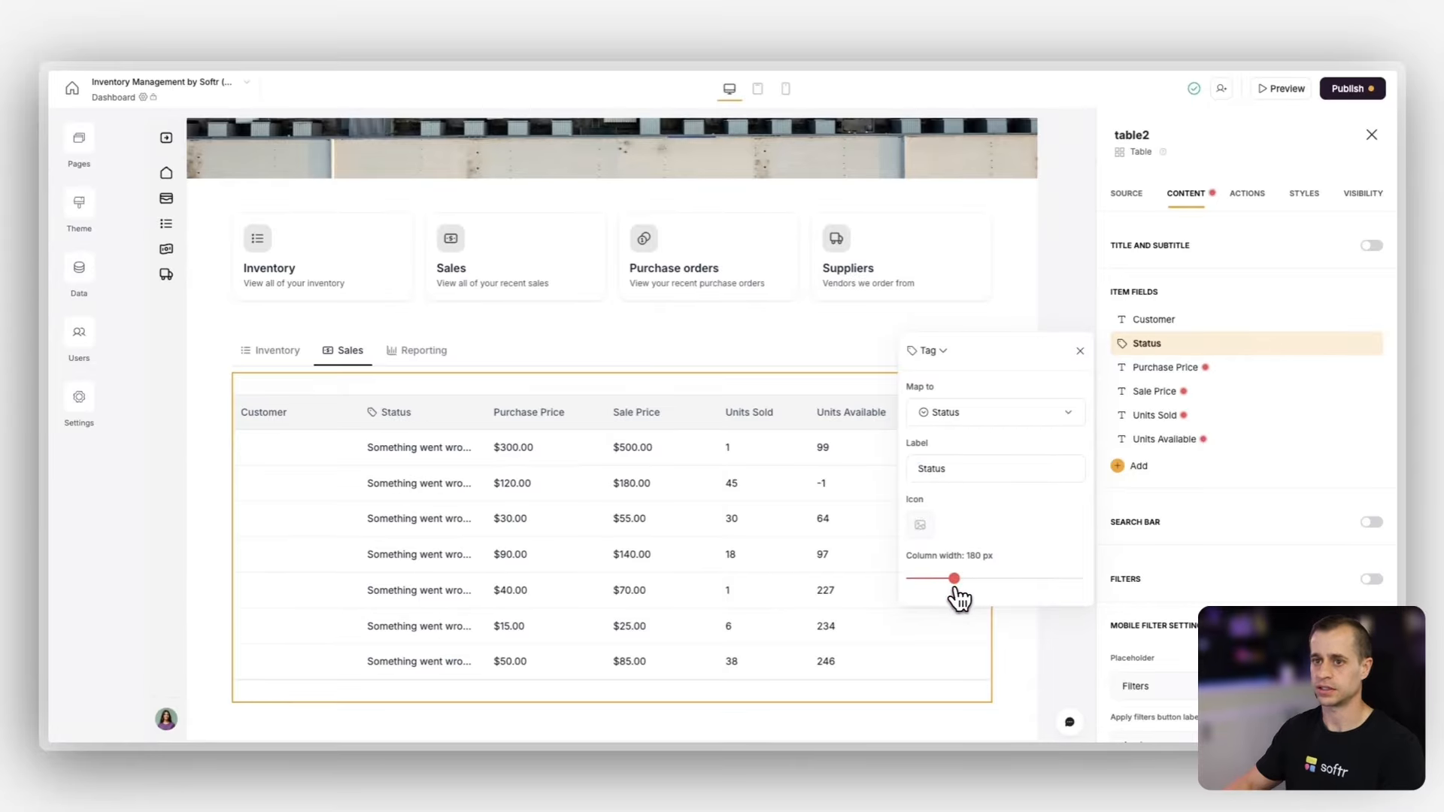
Step: Map the Purchase Price field to Order amount and label it "Order Amount"
{"action": "left_click", "coordinate": [1193, 369]}
{"action": "left_click", "coordinate": [952, 443]}
{"action": "type", "text": "Or"}
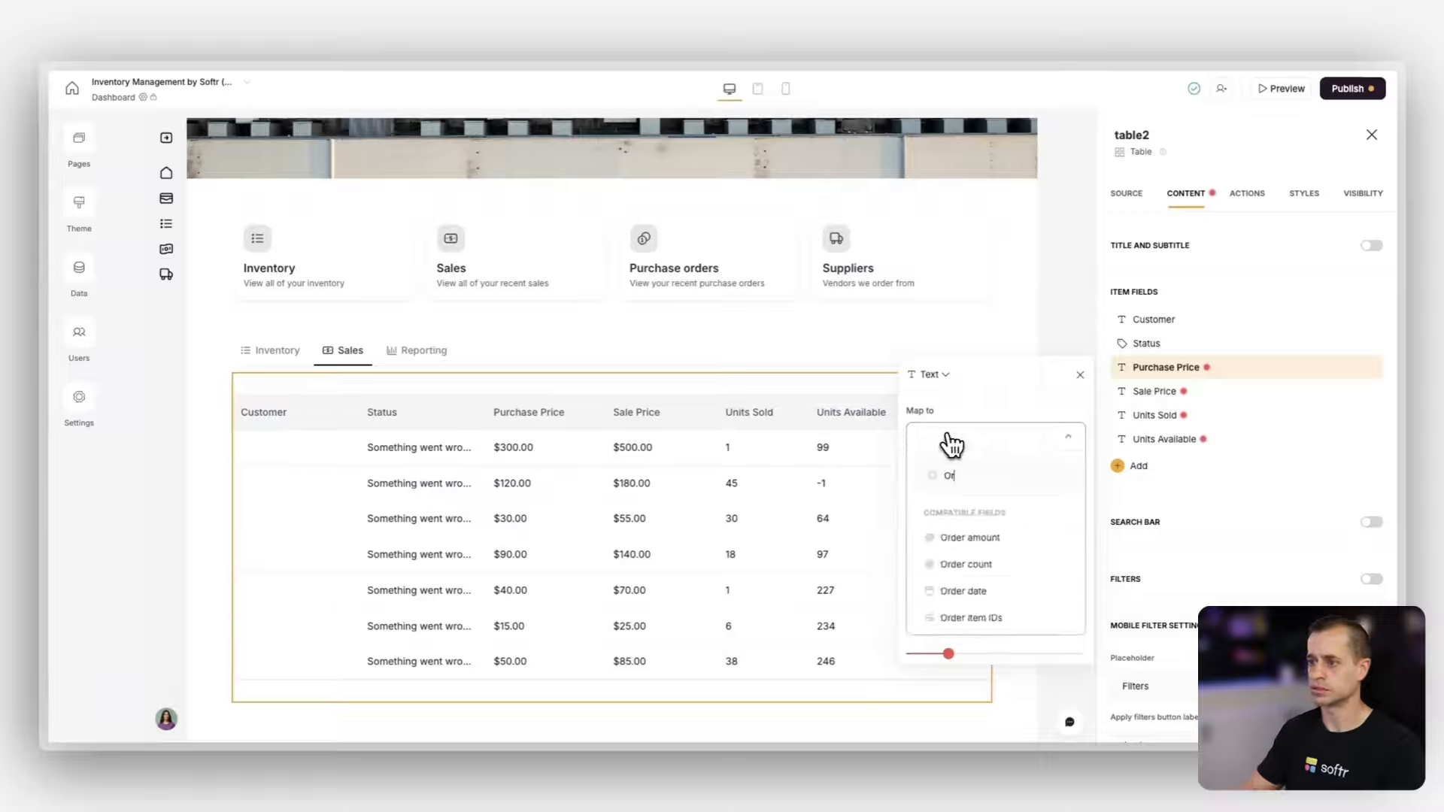
{"action": "left_click", "coordinate": [969, 537]}
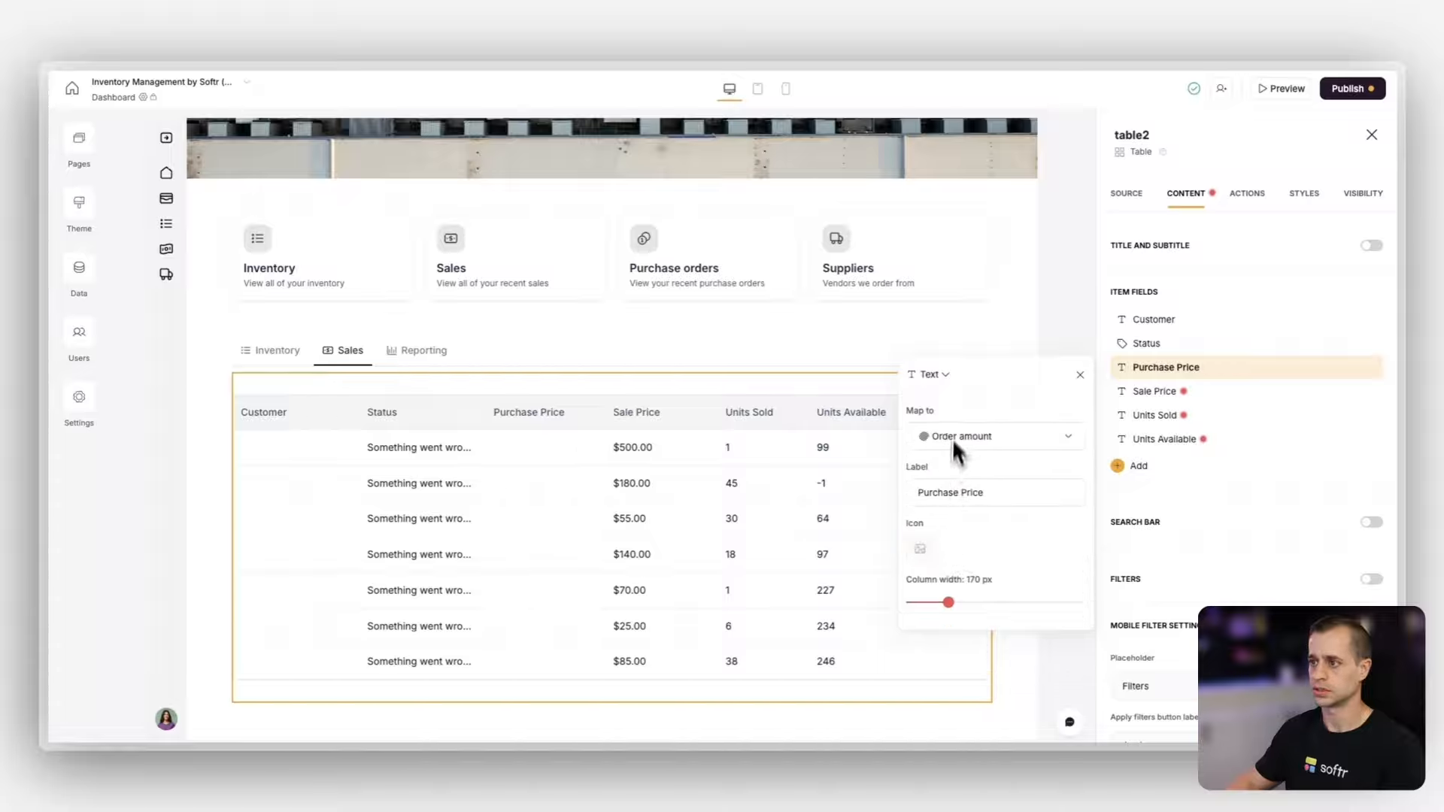
{"action": "triple_click", "coordinate": [955, 491]}
{"action": "type", "text": "Order Am"}
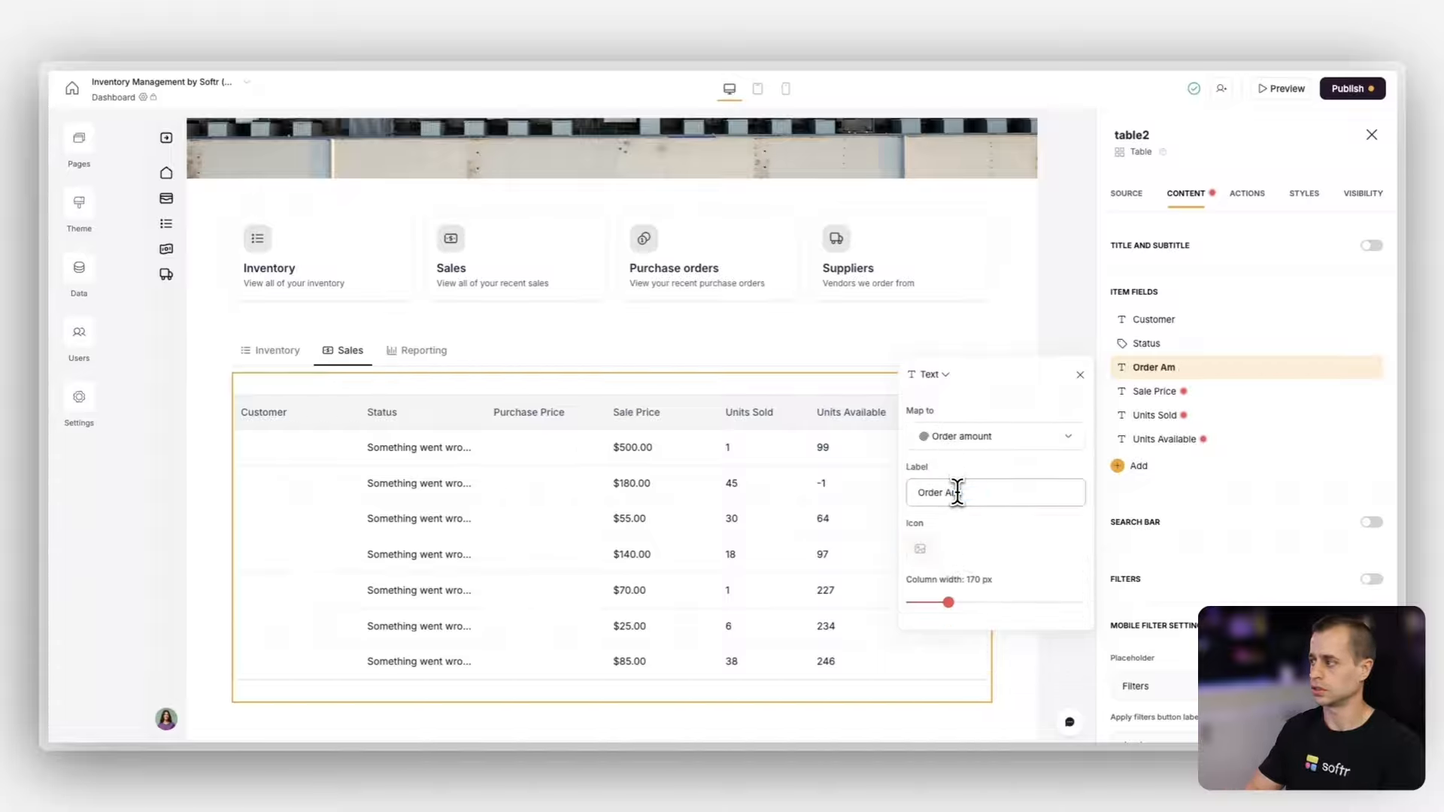
{"action": "type", "text": "ount"}
Step: Map the Sale Price field to Order date and label it "Order Date"
{"action": "left_click", "coordinate": [1190, 391]}
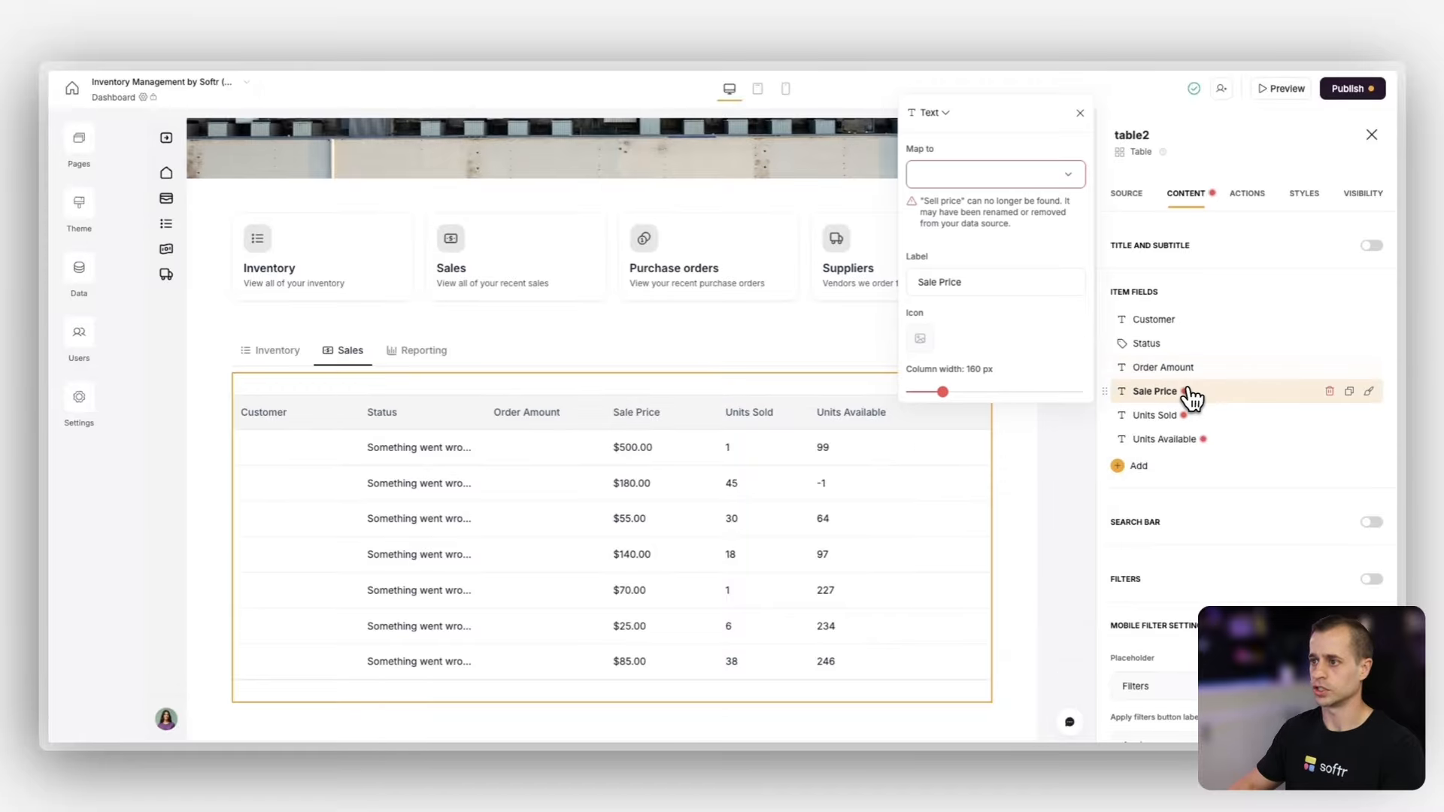
{"action": "left_click", "coordinate": [999, 174]}
{"action": "type", "text": "order"}
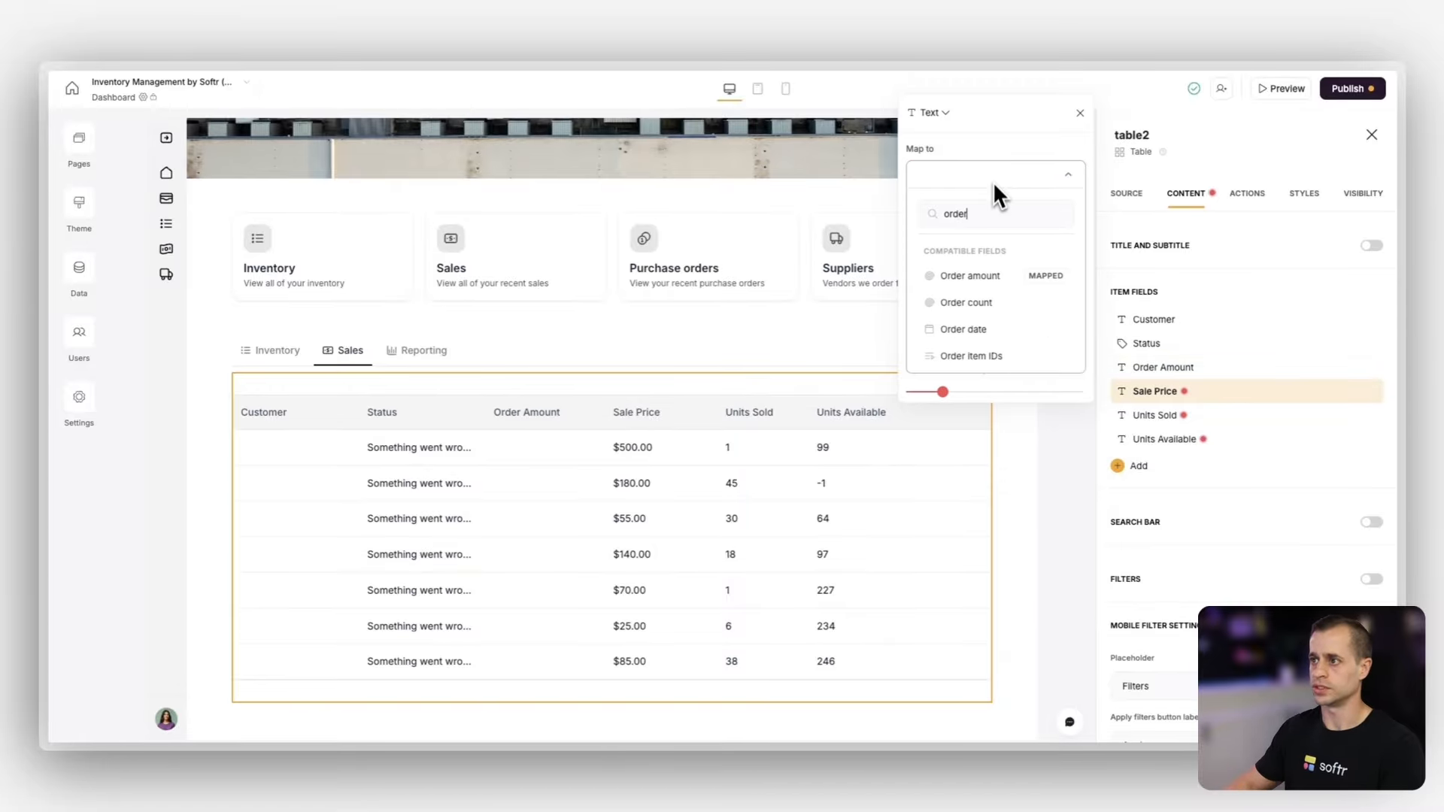
{"action": "left_click", "coordinate": [992, 331]}
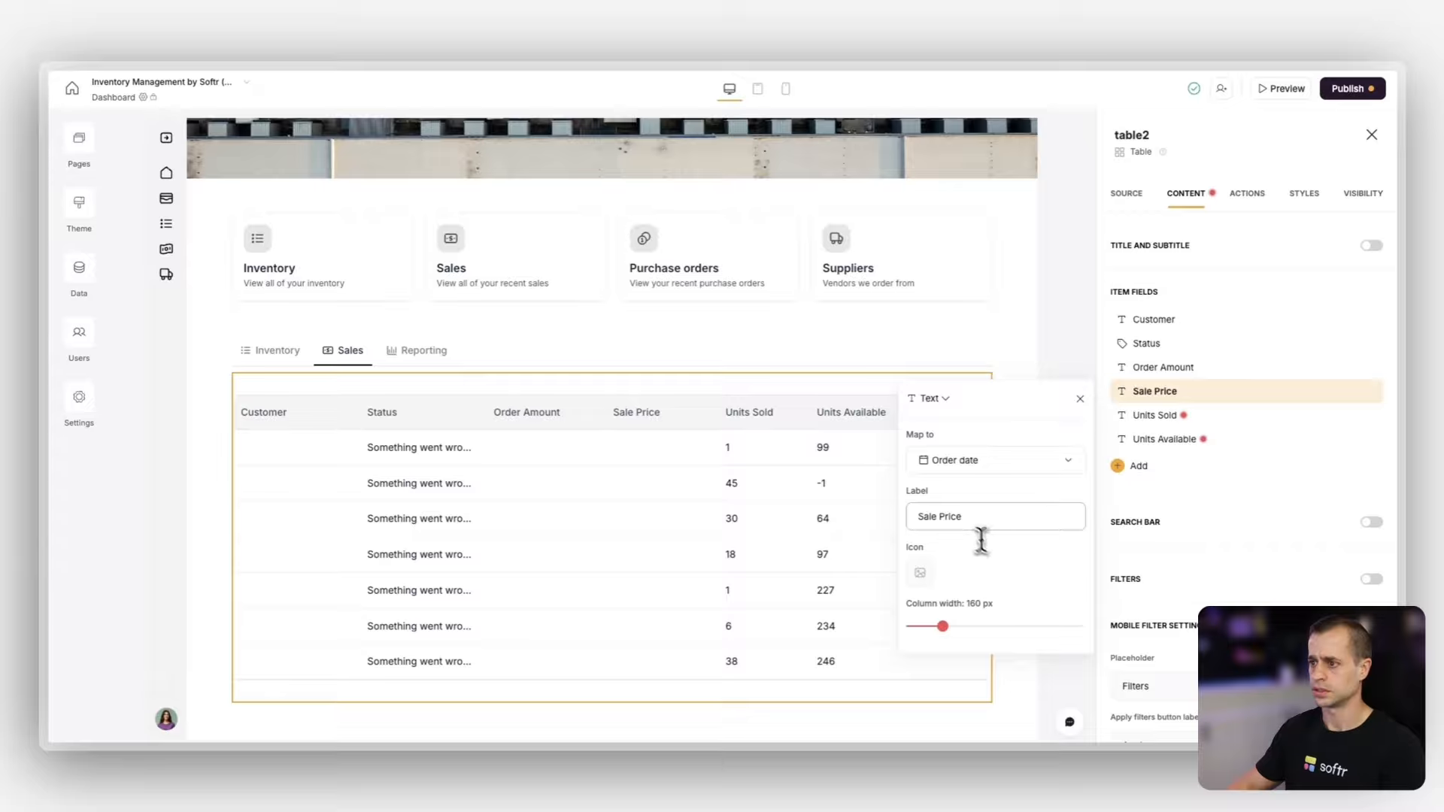
{"action": "triple_click", "coordinate": [963, 517]}
{"action": "type", "text": "Order Dat"}
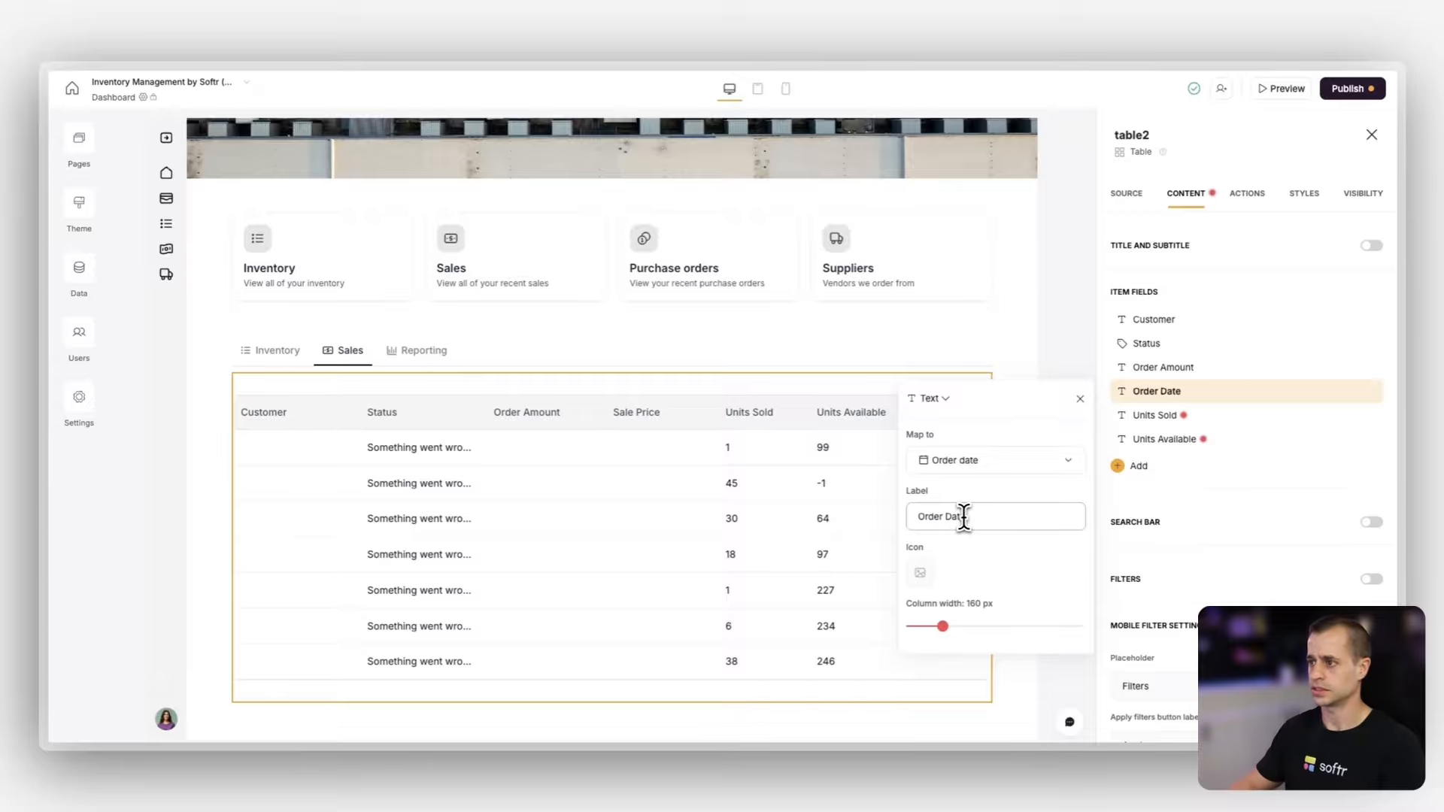
{"action": "type", "text": "e"}
Step: Delete the Units Sold and Units Available fields from the Sales table
{"action": "left_click", "coordinate": [1228, 419]}
{"action": "left_click", "coordinate": [1330, 415]}
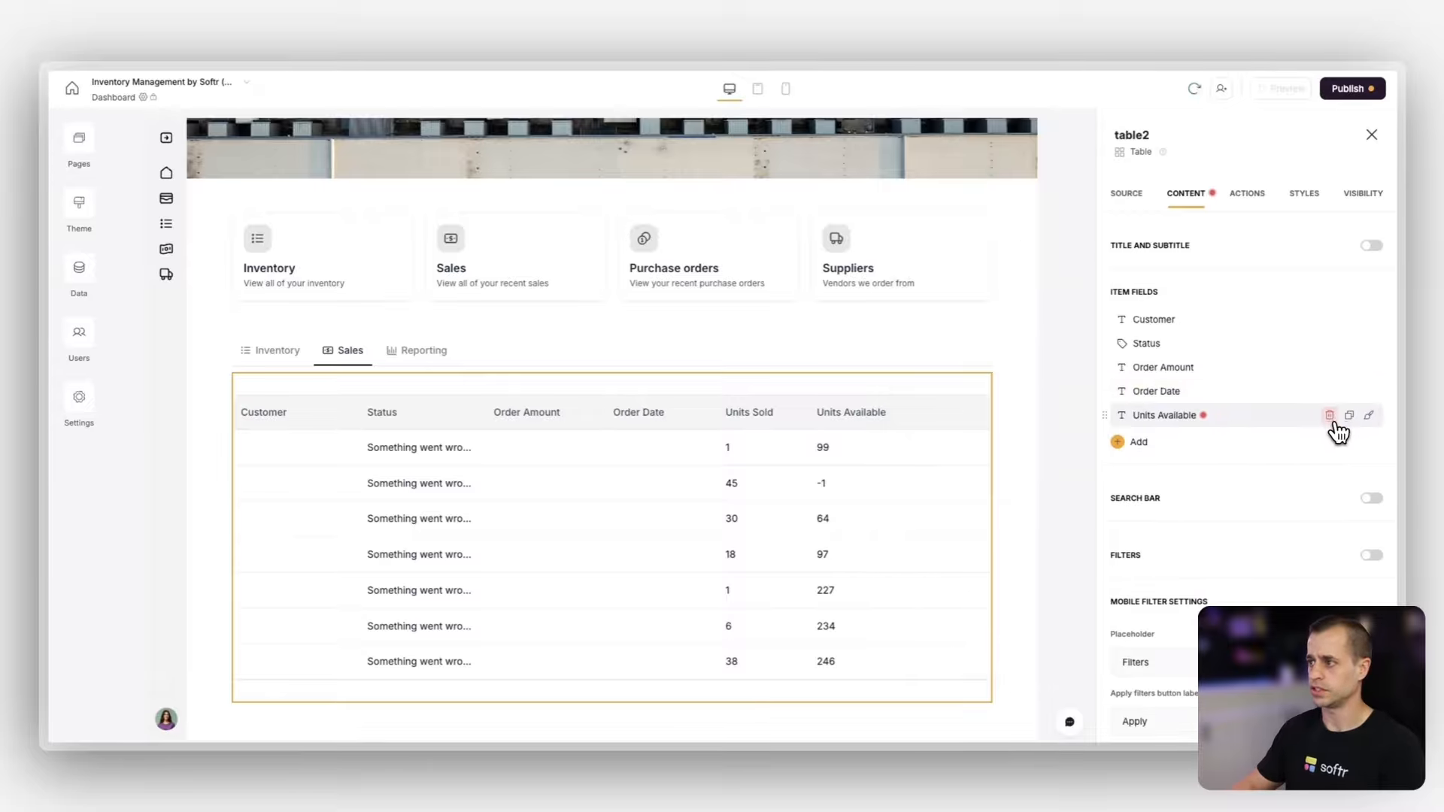
{"action": "left_click", "coordinate": [1331, 418]}
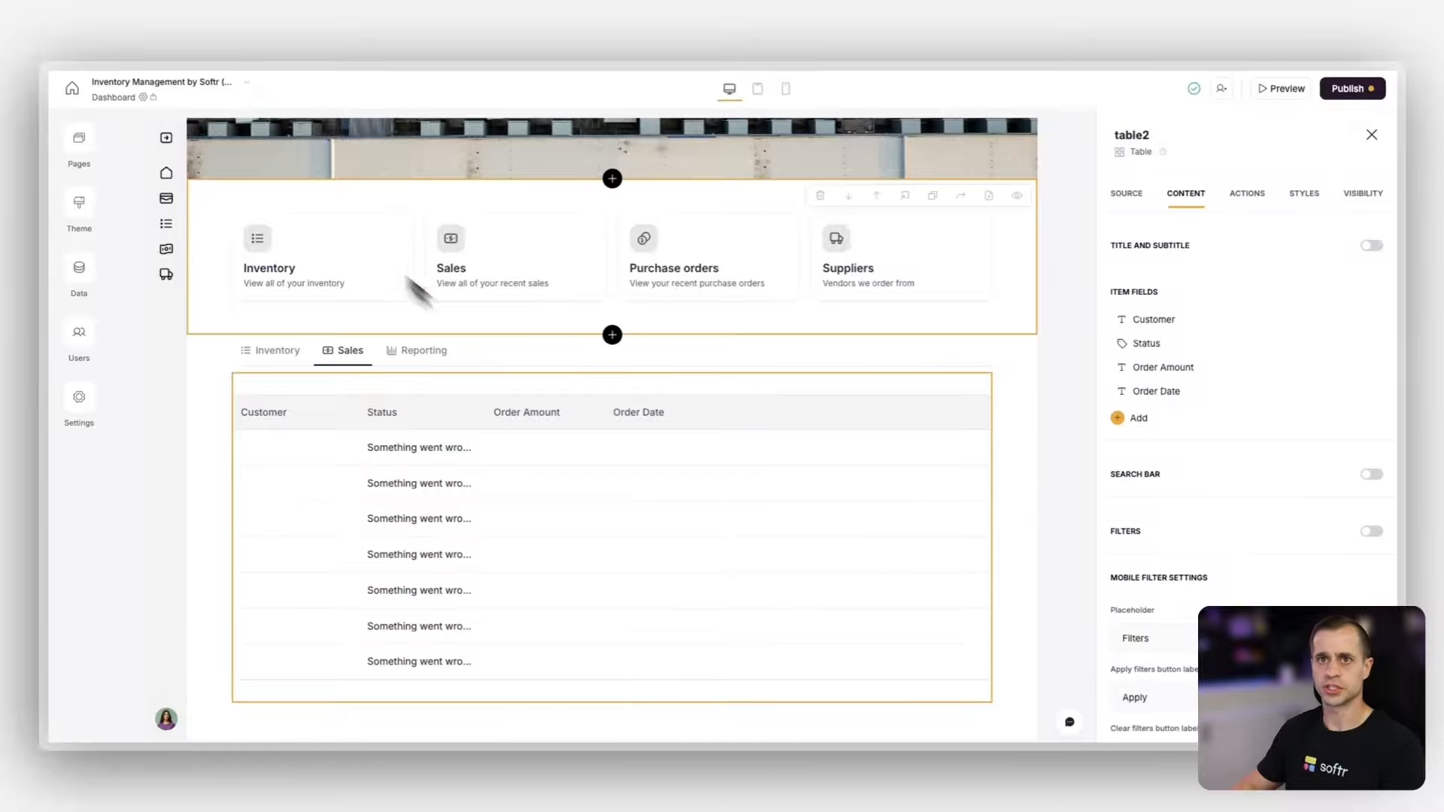
Step: Reload the page and check the sales order records shown in the Sales tab's table
{"action": "left_click", "coordinate": [114, 58]}
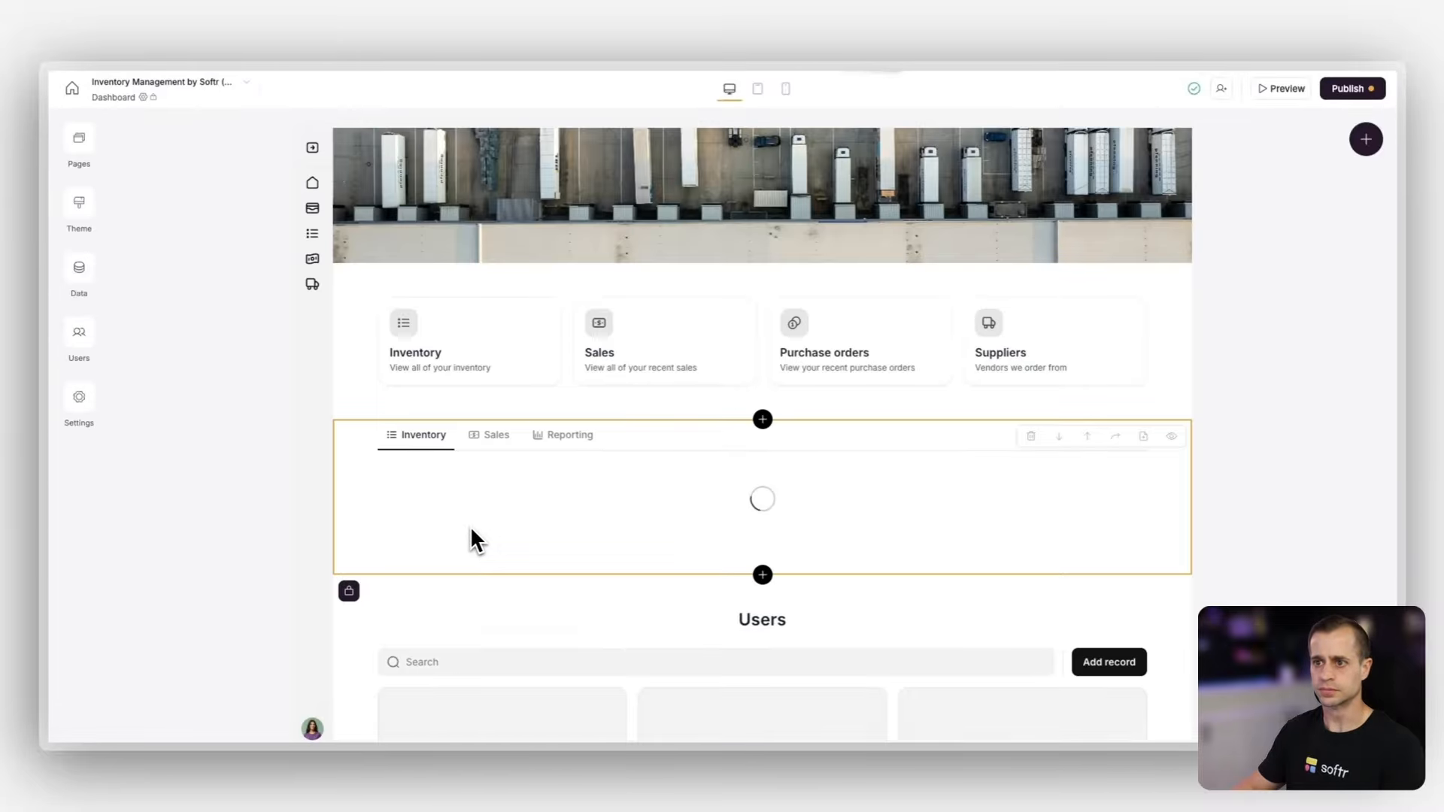
{"action": "scroll", "coordinate": [499, 453], "scroll_direction": "down", "scroll_amount": 1}
{"action": "left_click", "coordinate": [490, 388]}
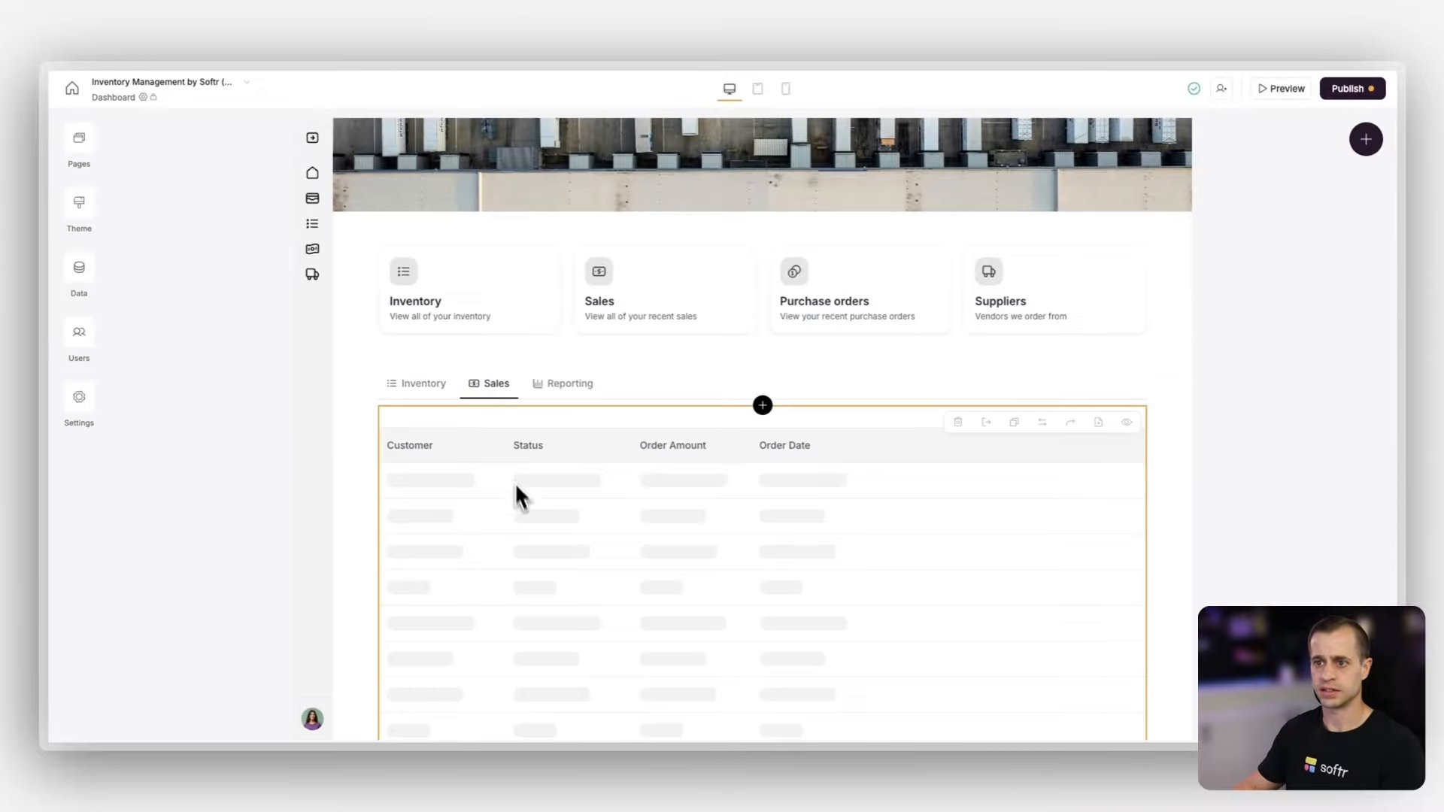
{"action": "scroll", "coordinate": [519, 481], "scroll_direction": "down", "scroll_amount": 1}
{"action": "scroll", "coordinate": [519, 484], "scroll_direction": "down", "scroll_amount": 1}
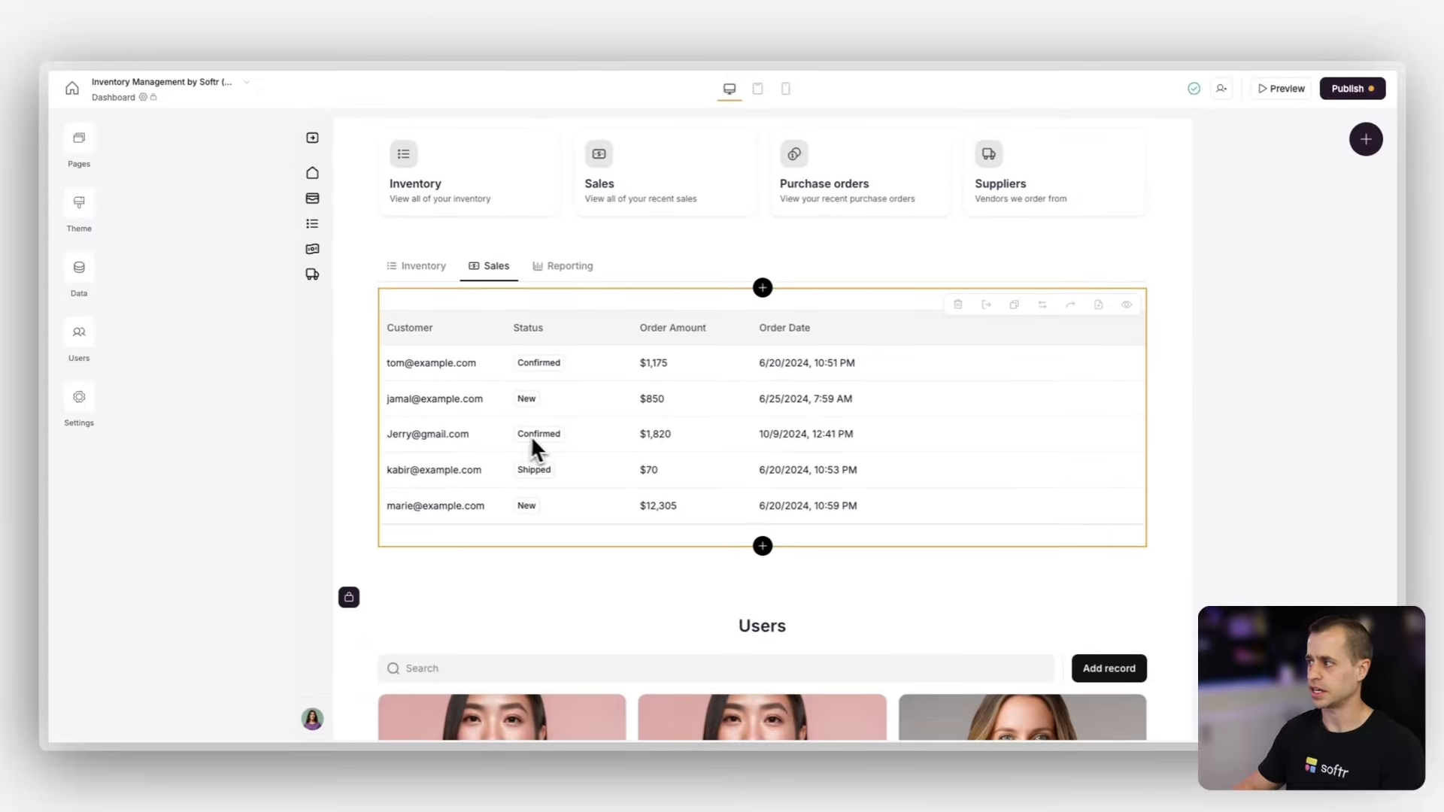
{"action": "scroll", "coordinate": [536, 450], "scroll_direction": "up", "scroll_amount": 1}
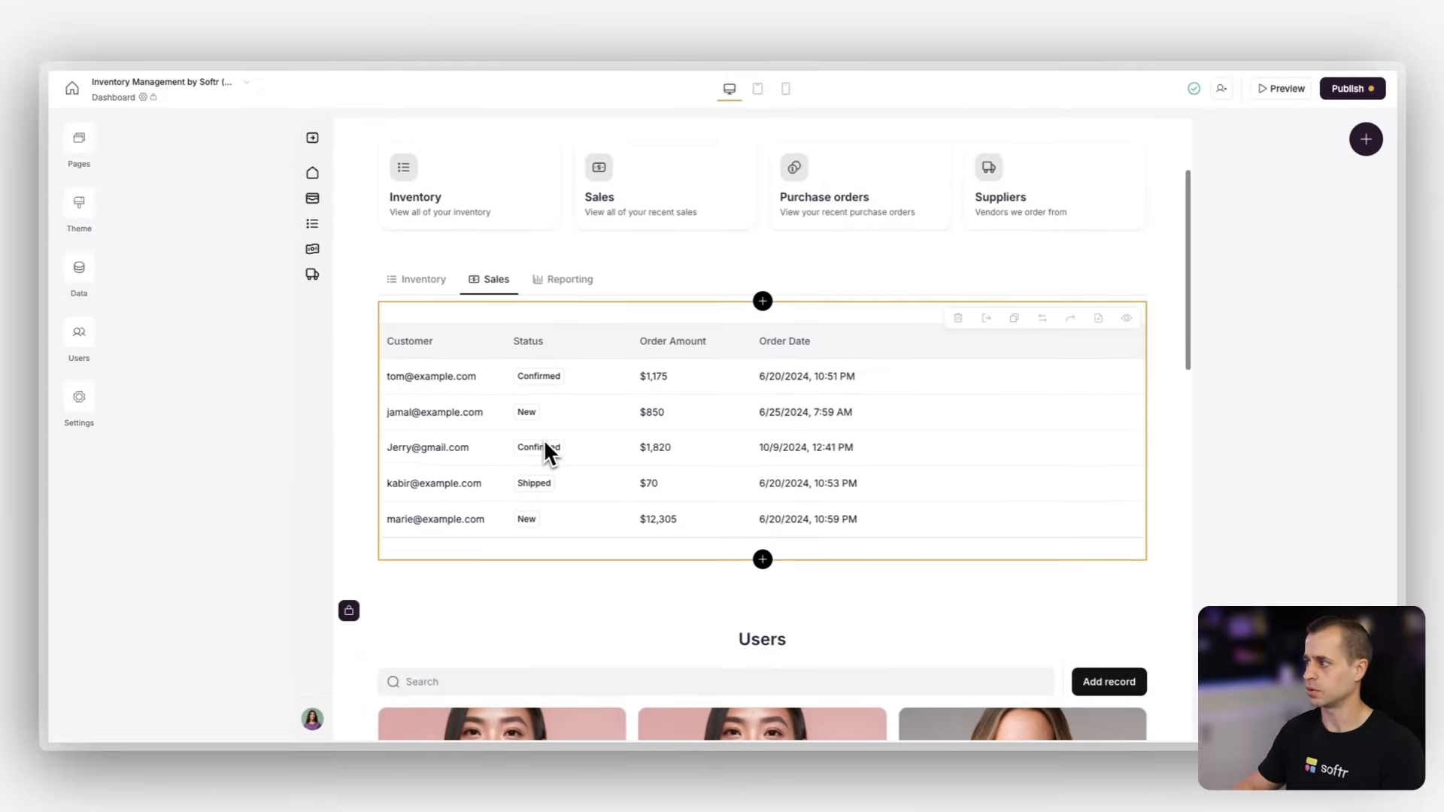
Step: Widen the Customer column of the Sales table to 270 px
{"action": "left_click", "coordinate": [799, 448]}
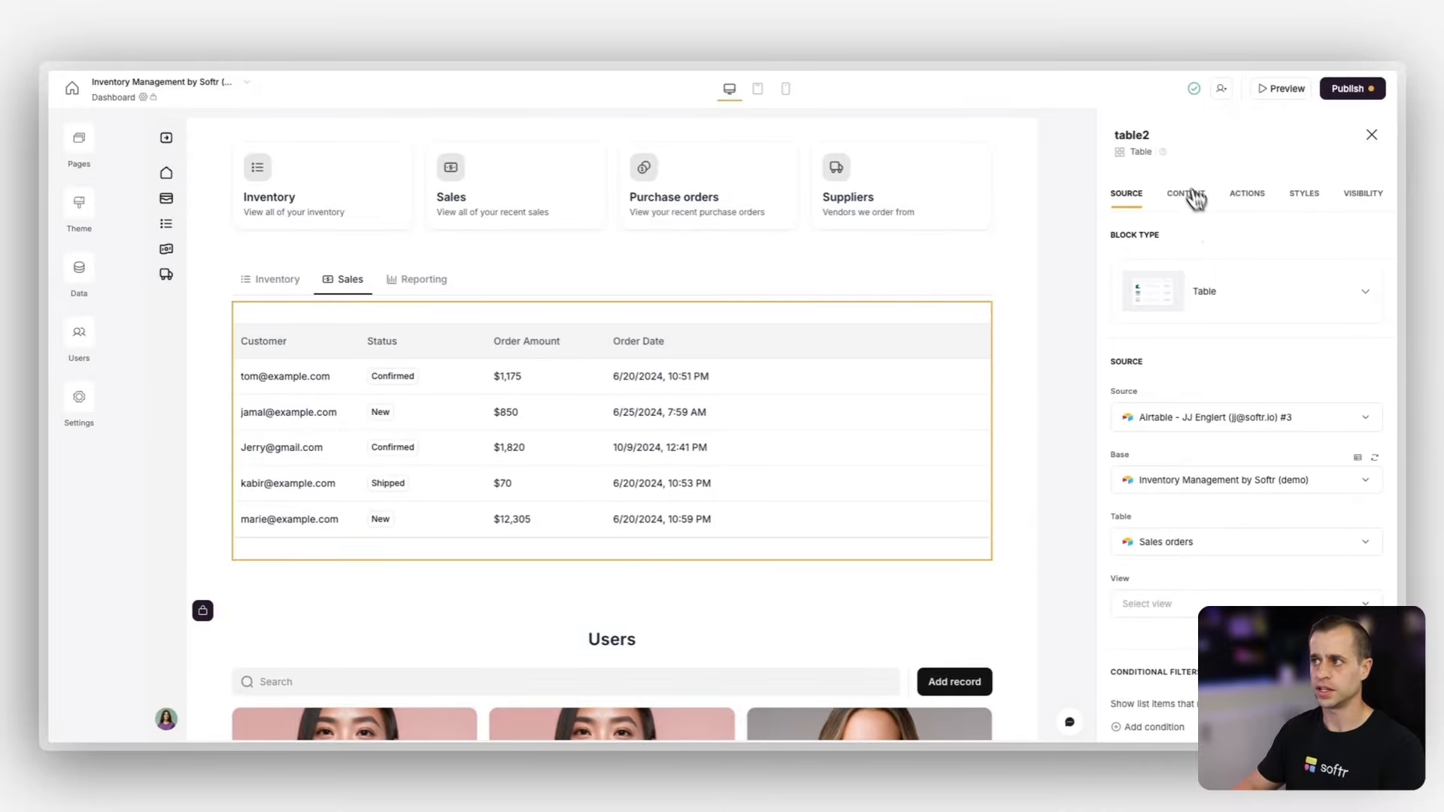
{"action": "left_click", "coordinate": [1189, 193]}
{"action": "left_click", "coordinate": [1175, 325]}
{"action": "left_click", "coordinate": [994, 556]}
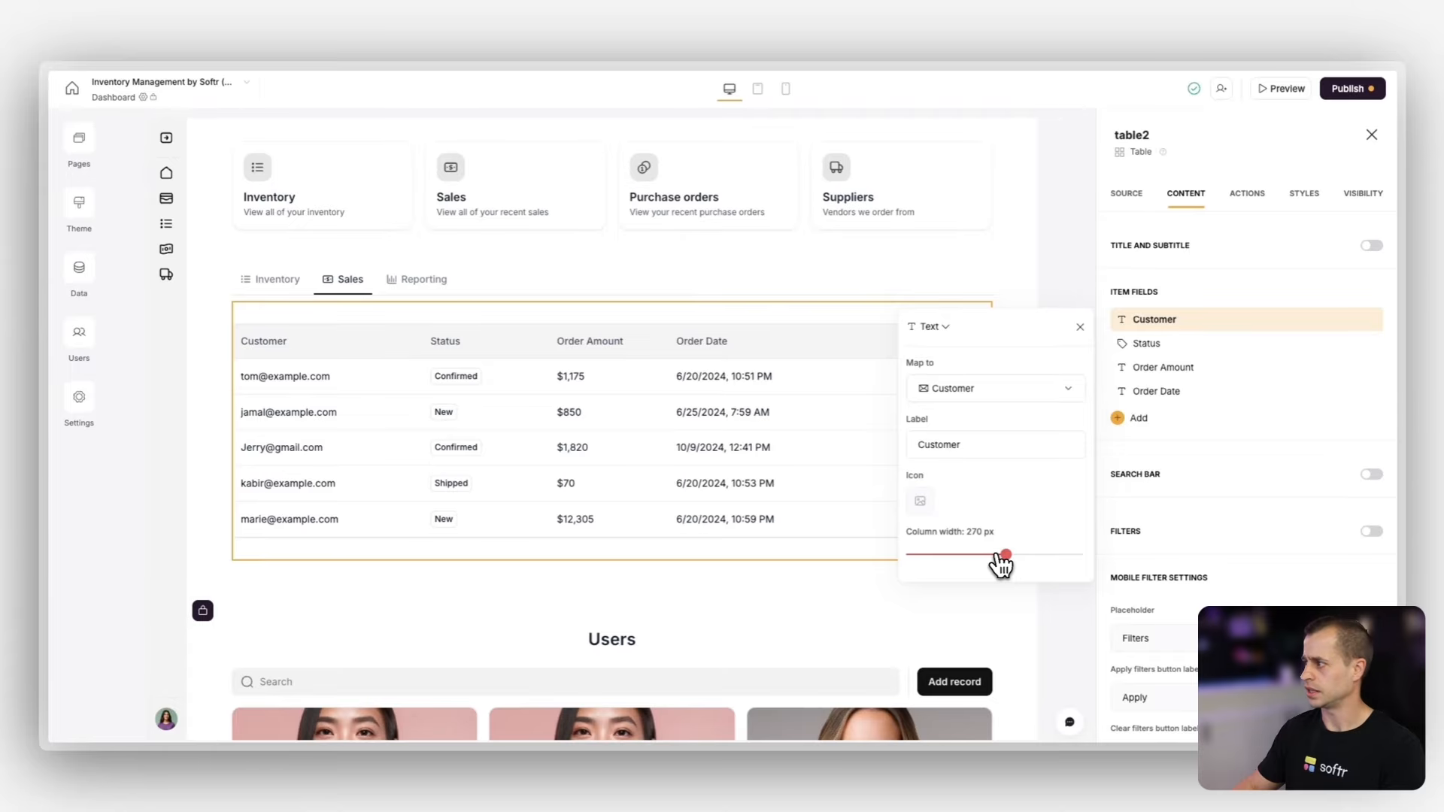
{"action": "left_click", "coordinate": [738, 602]}
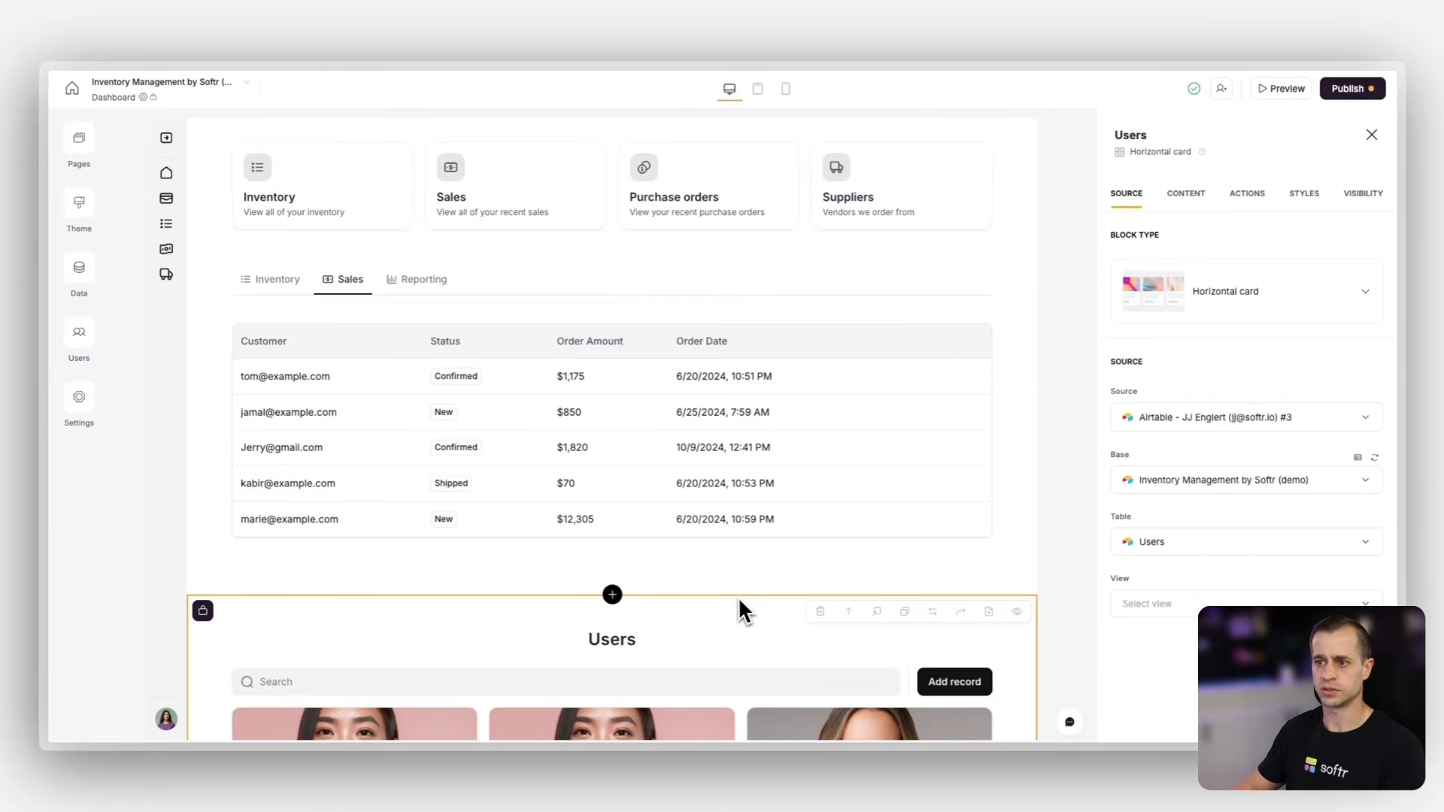
Step: Look over the Sales table and switch back to the Inventory tab to view its table
{"action": "scroll", "coordinate": [737, 598], "scroll_direction": "up", "scroll_amount": 8}
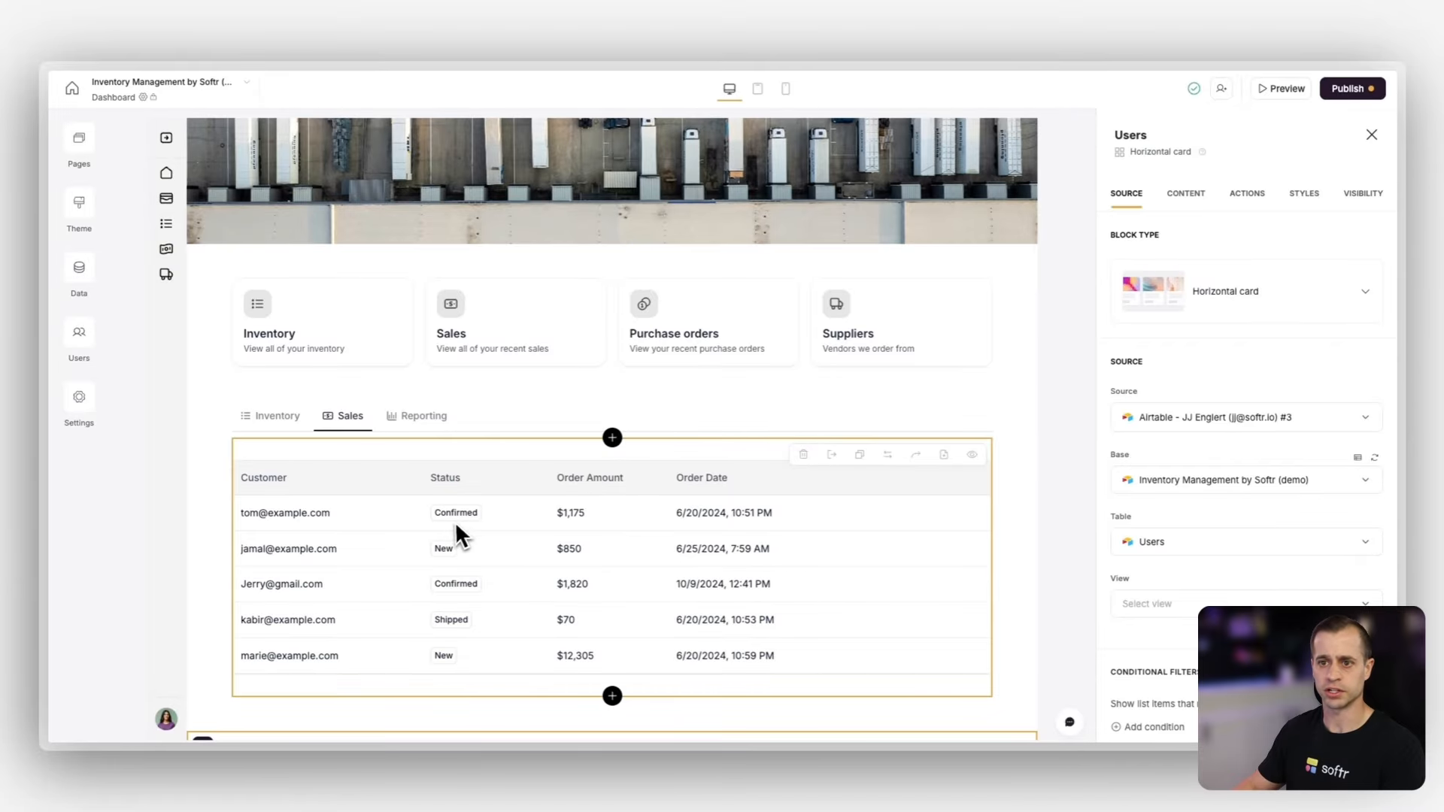
{"action": "scroll", "coordinate": [455, 522], "scroll_direction": "down", "scroll_amount": 1}
{"action": "left_click", "coordinate": [278, 355]}
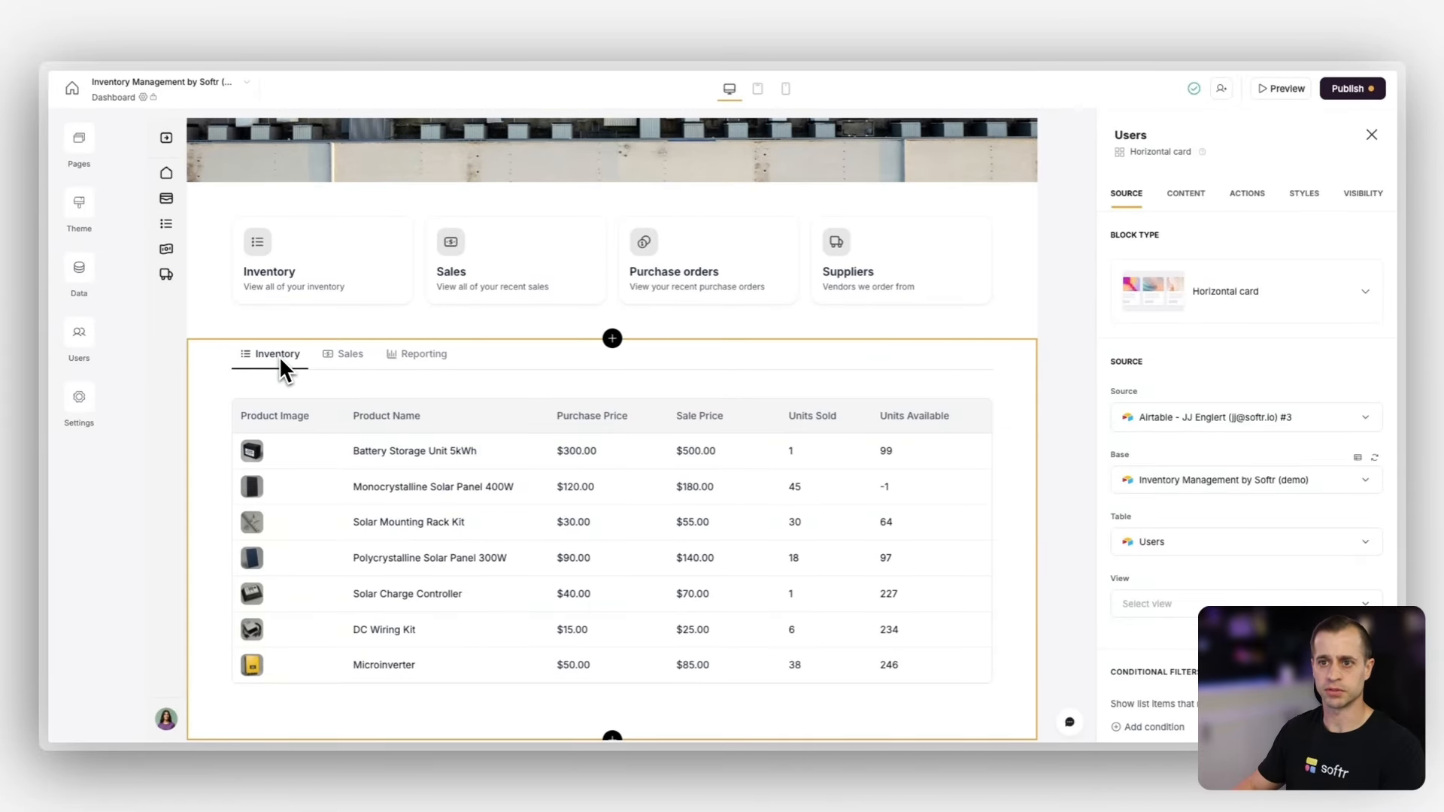
Step: Go back to the Sales tab and delete the Users block below the tabbed section
{"action": "left_click", "coordinate": [342, 358]}
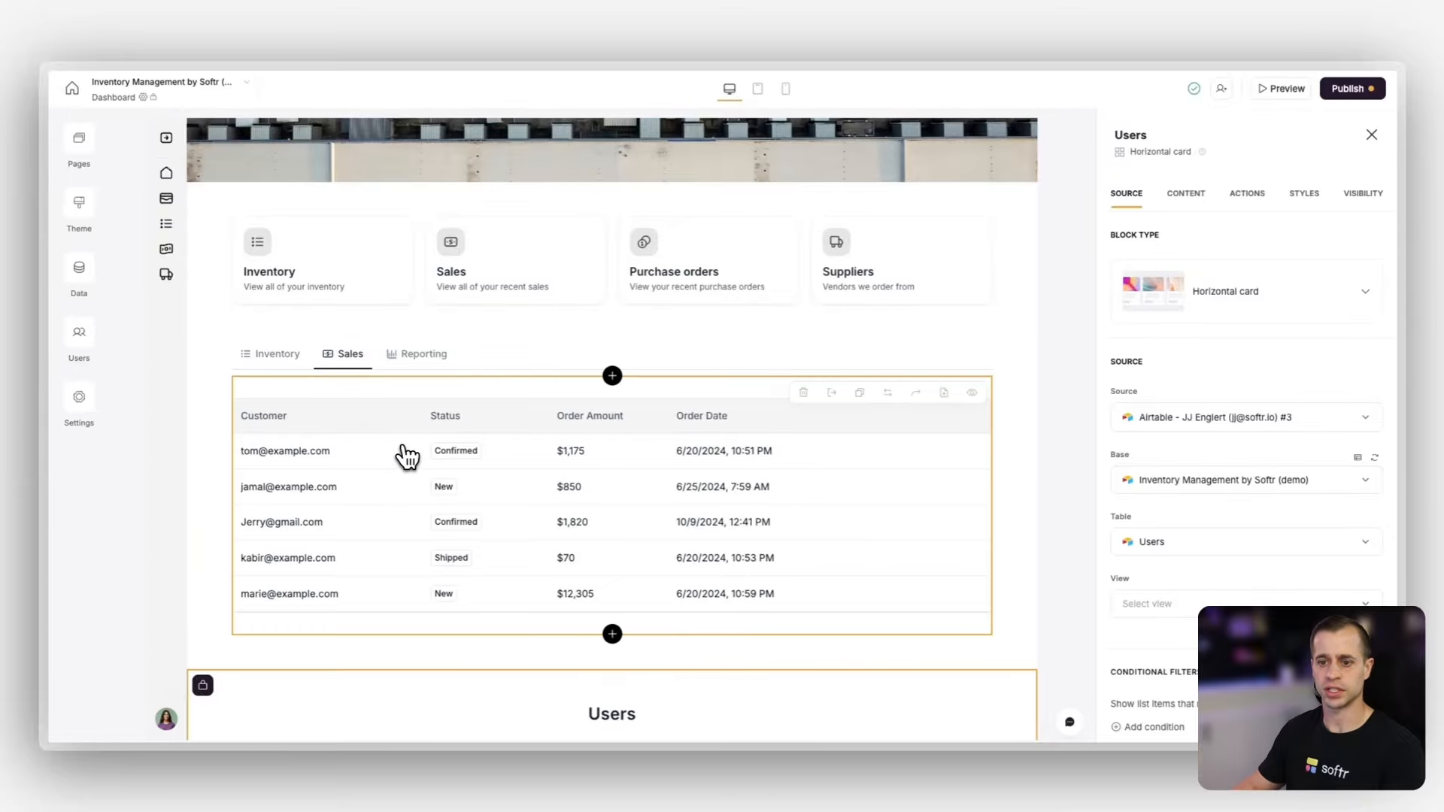
{"action": "scroll", "coordinate": [406, 455], "scroll_direction": "down", "scroll_amount": 1}
{"action": "scroll", "coordinate": [406, 455], "scroll_direction": "down", "scroll_amount": 3}
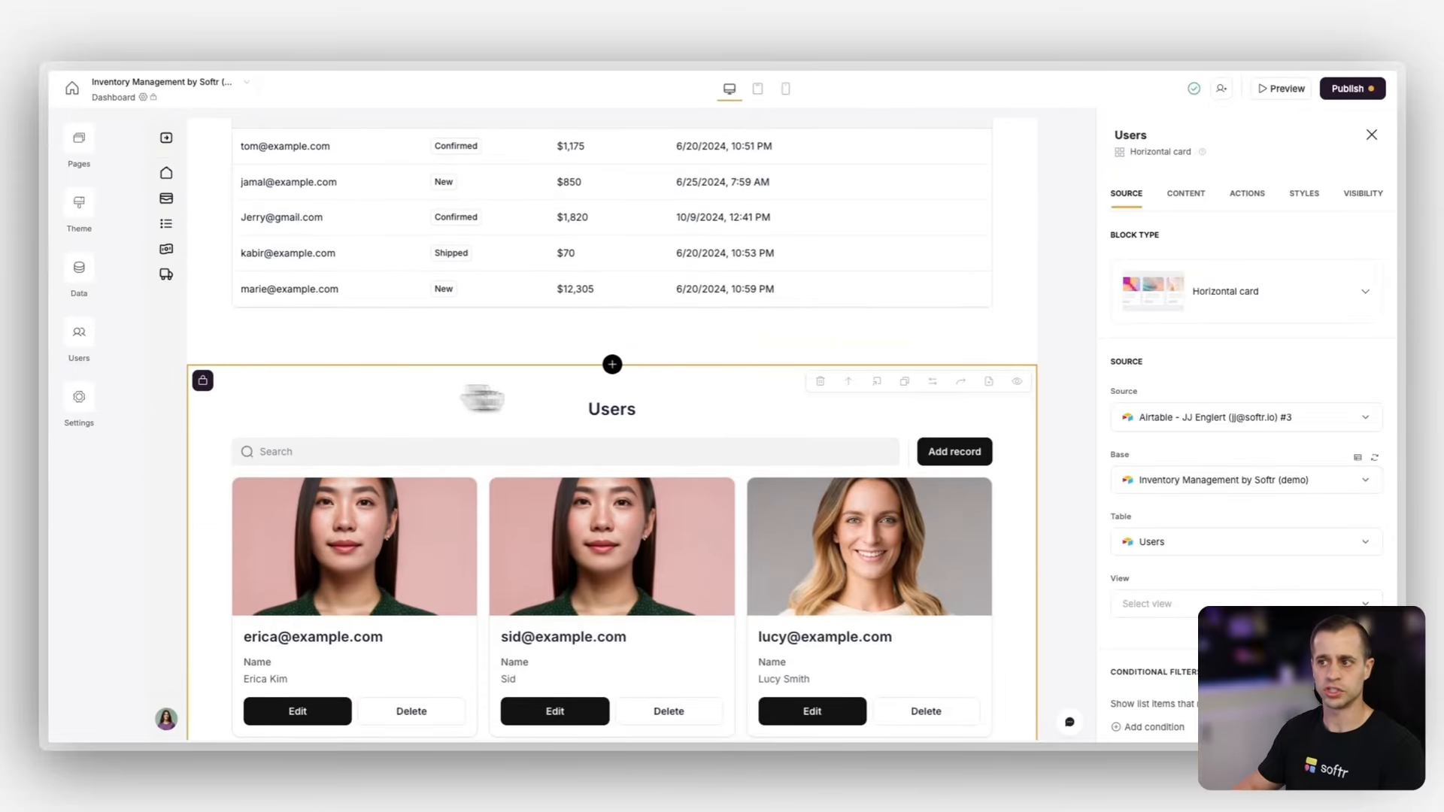
{"action": "left_click", "coordinate": [817, 383]}
{"action": "left_click", "coordinate": [852, 444]}
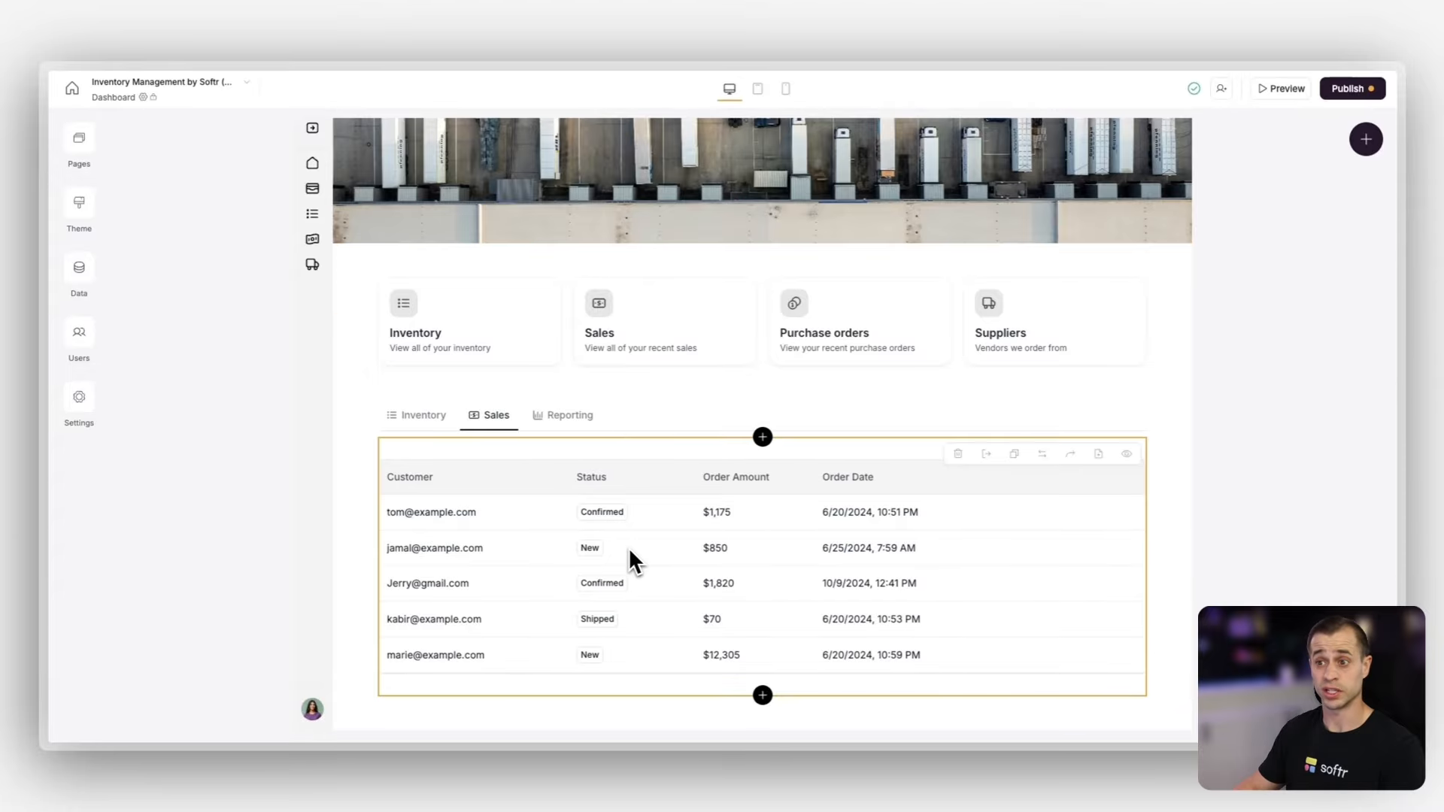
Step: Open the Reporting tab, and view the same tab in the finished demo app as a reference
{"action": "left_click", "coordinate": [577, 420]}
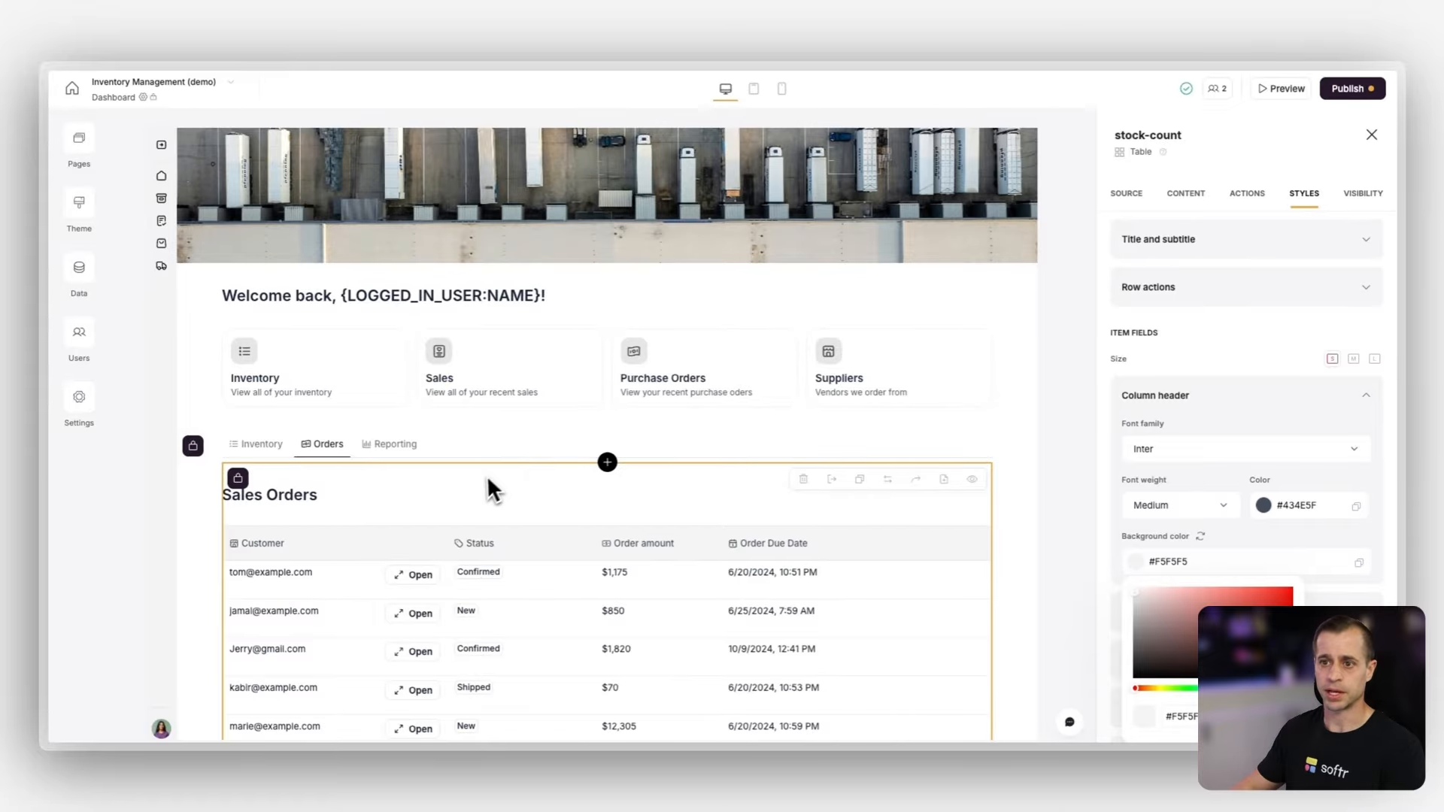
{"action": "left_click", "coordinate": [400, 449]}
{"action": "scroll", "coordinate": [404, 459], "scroll_direction": "down", "scroll_amount": 3}
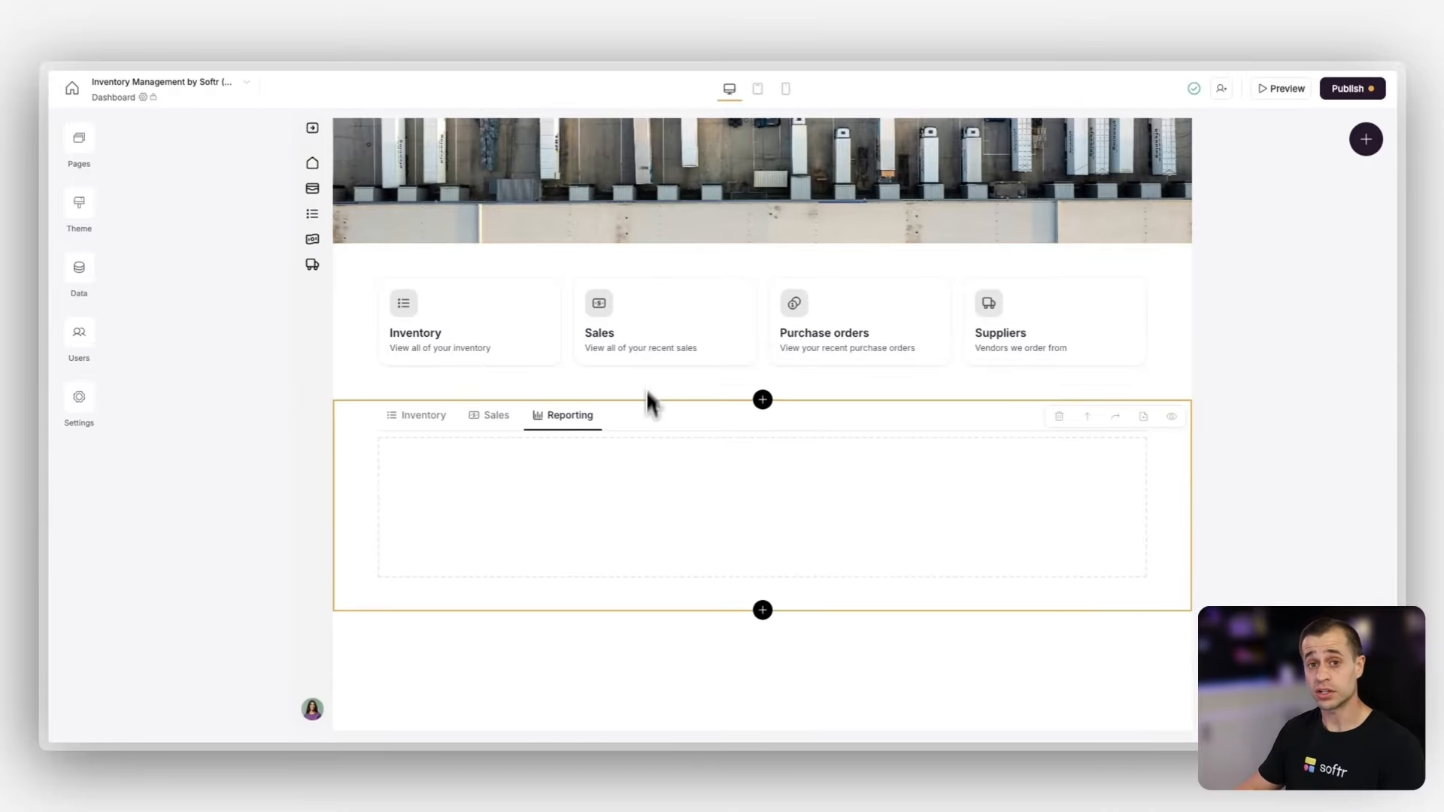
Step: Add a two-column container to the empty Reporting tab
{"action": "left_click", "coordinate": [639, 510]}
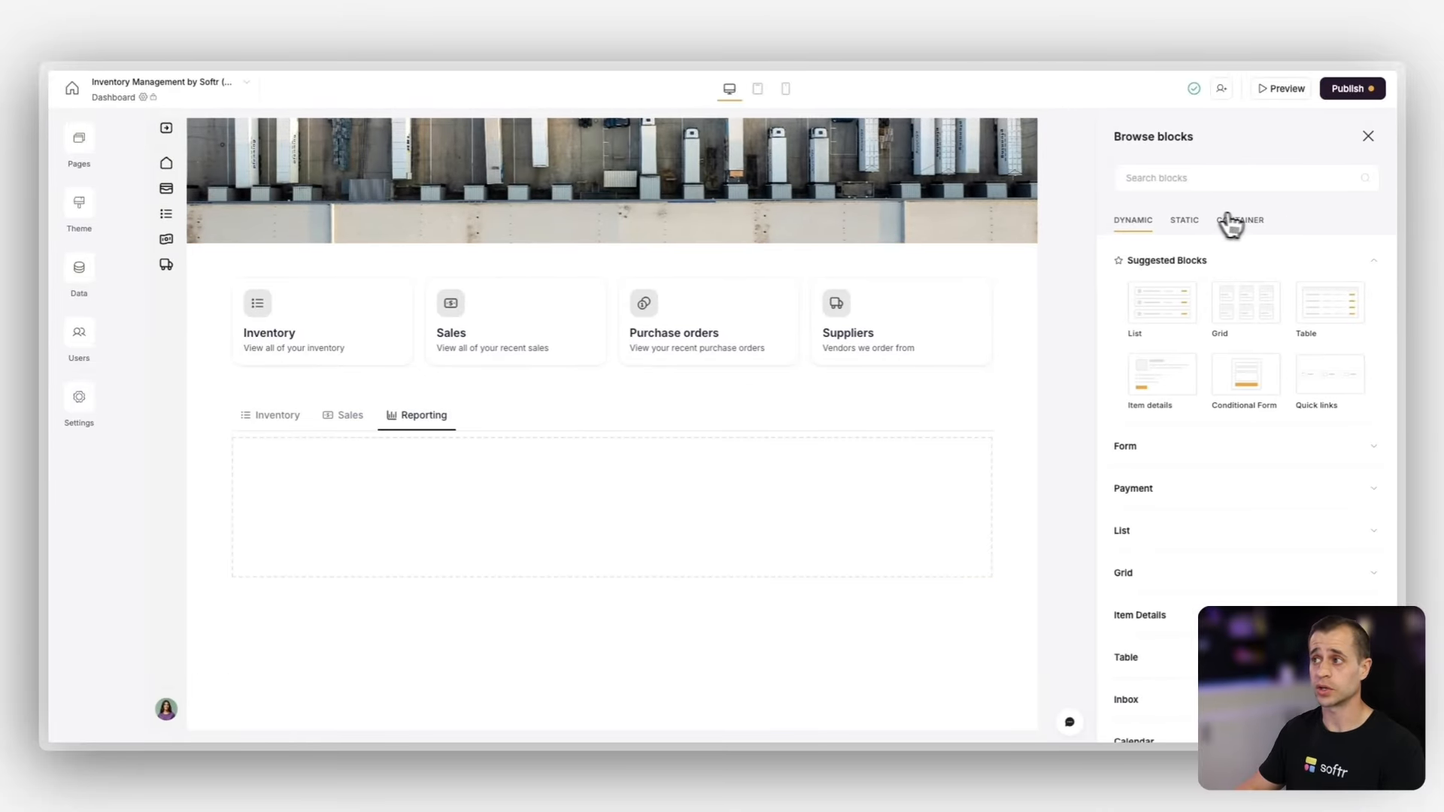
{"action": "left_click", "coordinate": [1242, 221]}
{"action": "mouse_move", "coordinate": [1214, 369]}
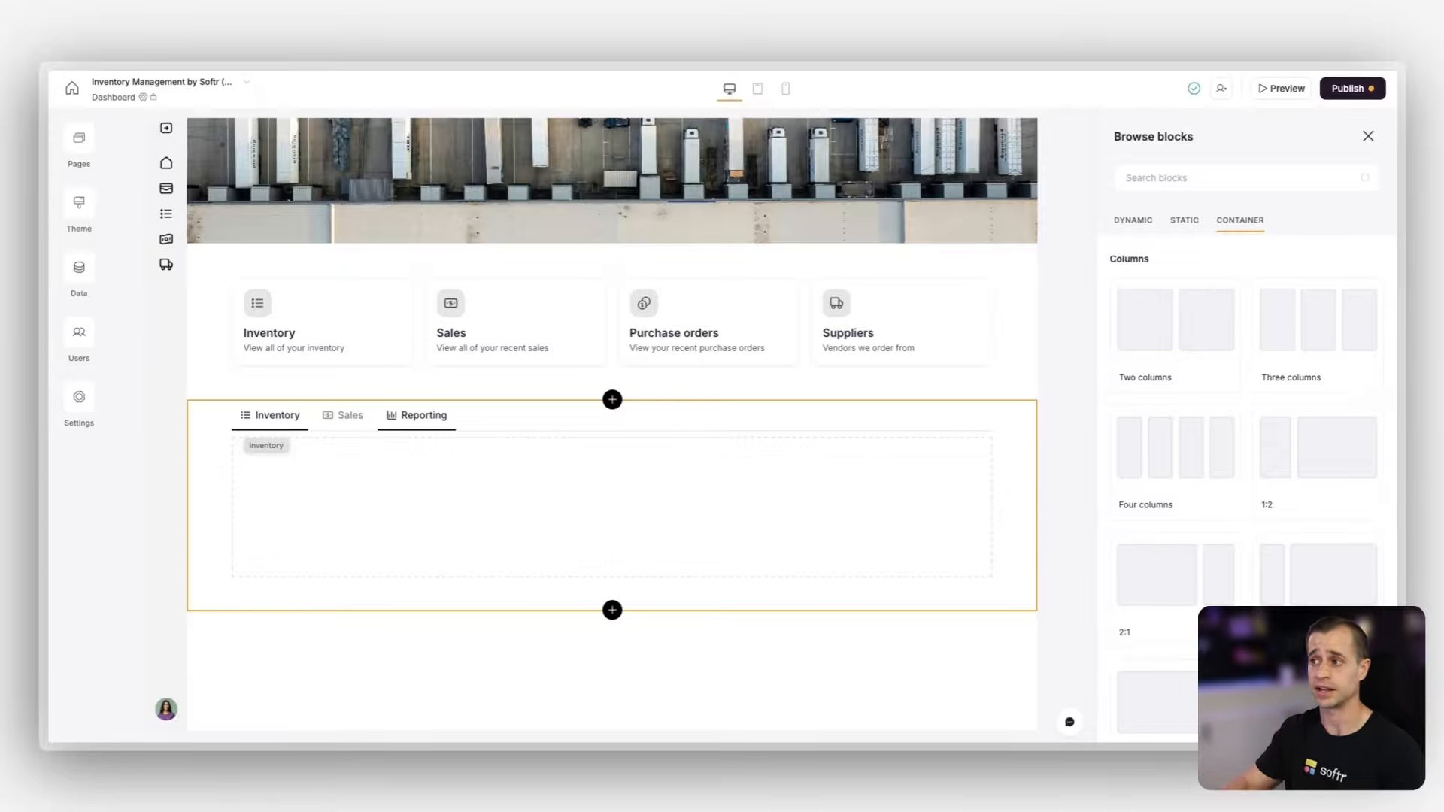
{"action": "left_click", "coordinate": [1178, 340]}
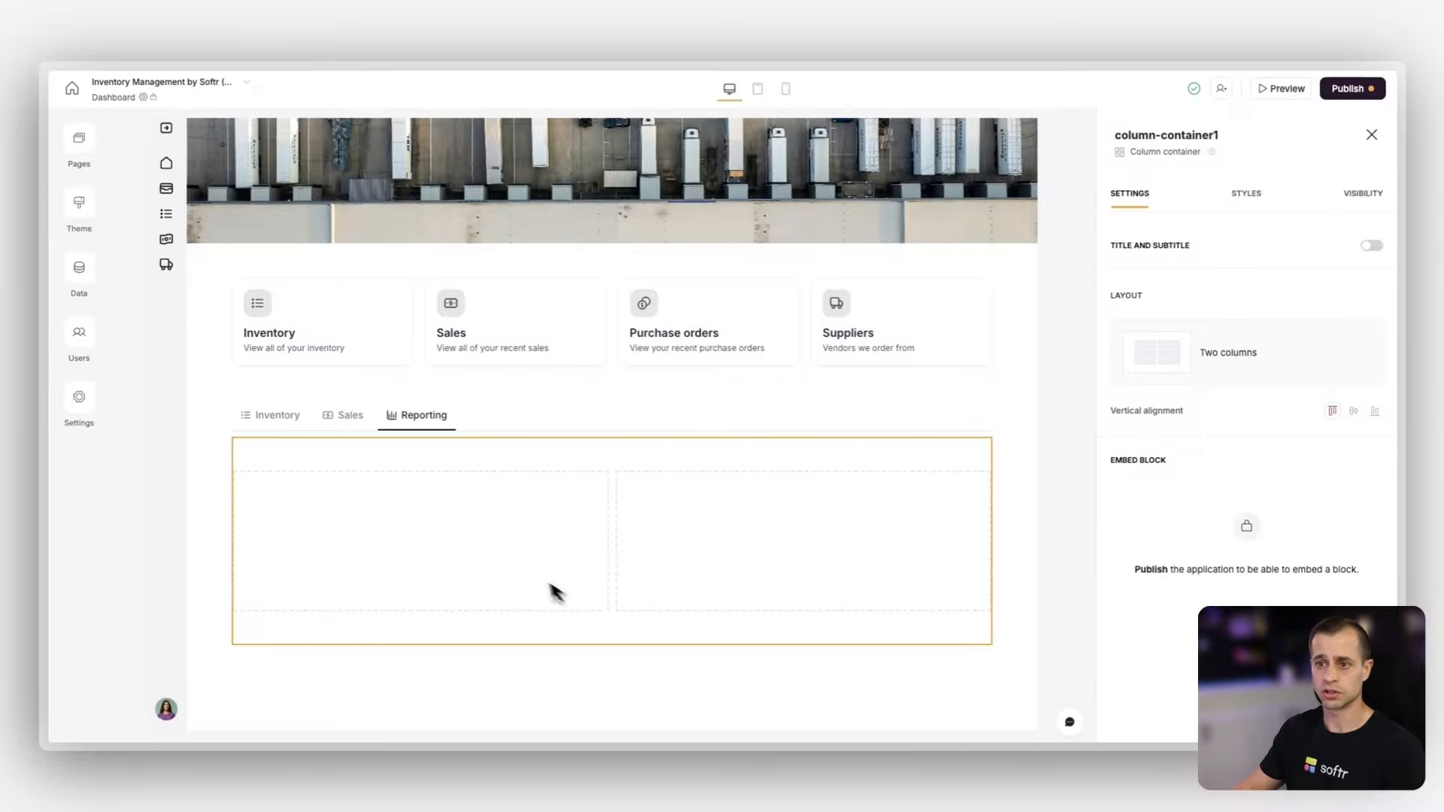
Step: Add a Column chart to the container's first column and connect it to the Sales orders table
{"action": "left_click", "coordinate": [420, 543]}
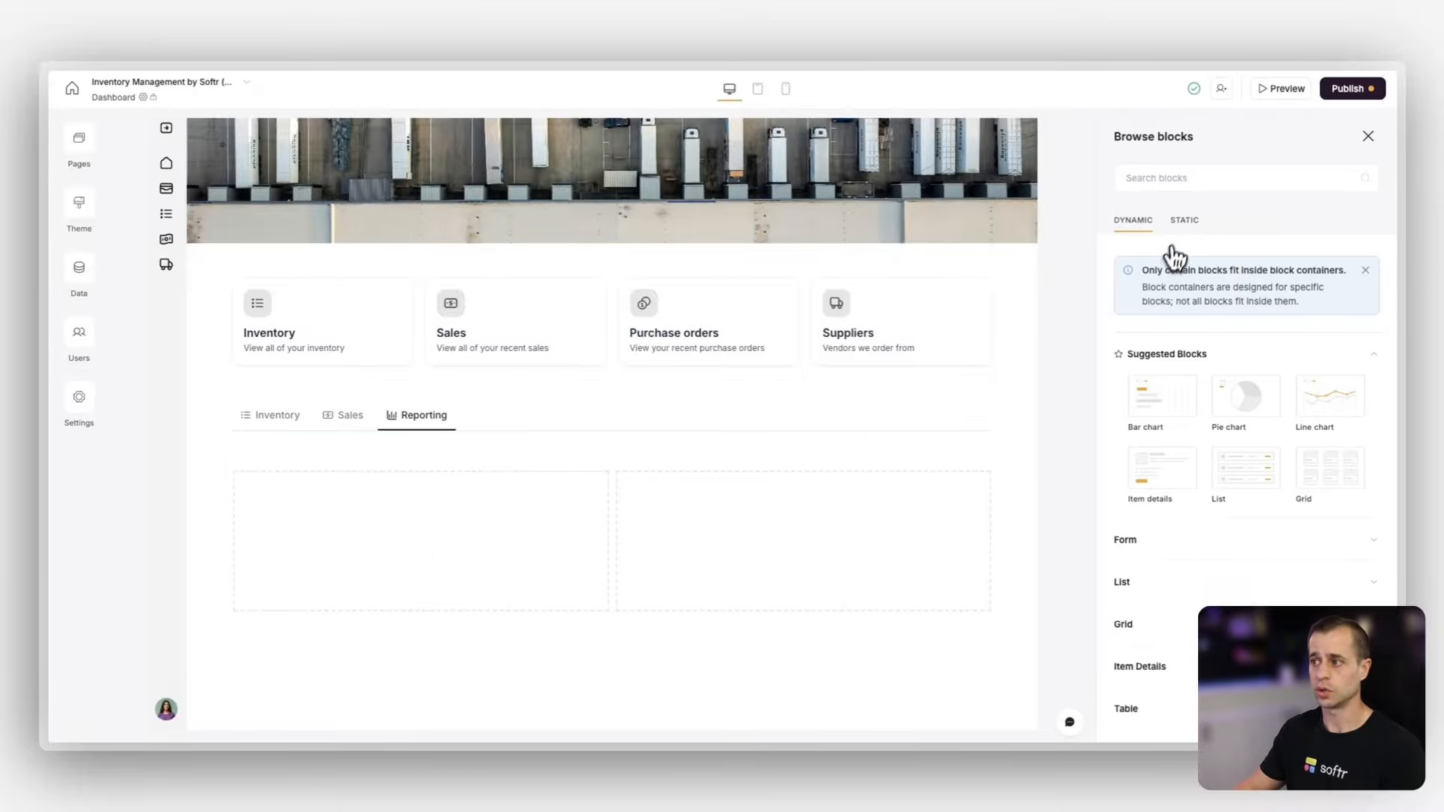
{"action": "mouse_move", "coordinate": [1159, 391]}
{"action": "scroll", "coordinate": [1176, 423], "scroll_direction": "down", "scroll_amount": 2}
{"action": "scroll", "coordinate": [1177, 451], "scroll_direction": "down", "scroll_amount": 2}
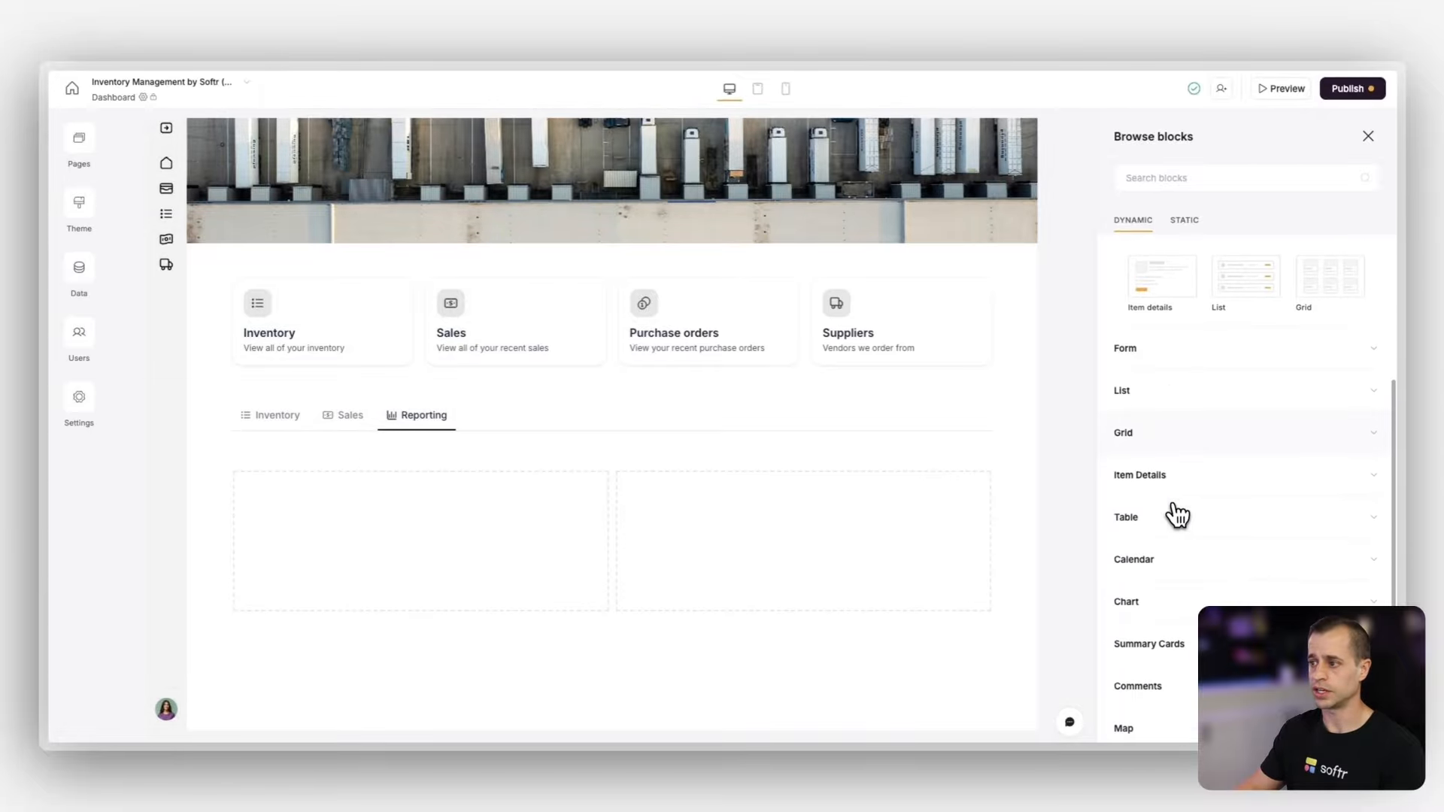
{"action": "left_click", "coordinate": [1165, 609]}
{"action": "scroll", "coordinate": [1166, 615], "scroll_direction": "down", "scroll_amount": 2}
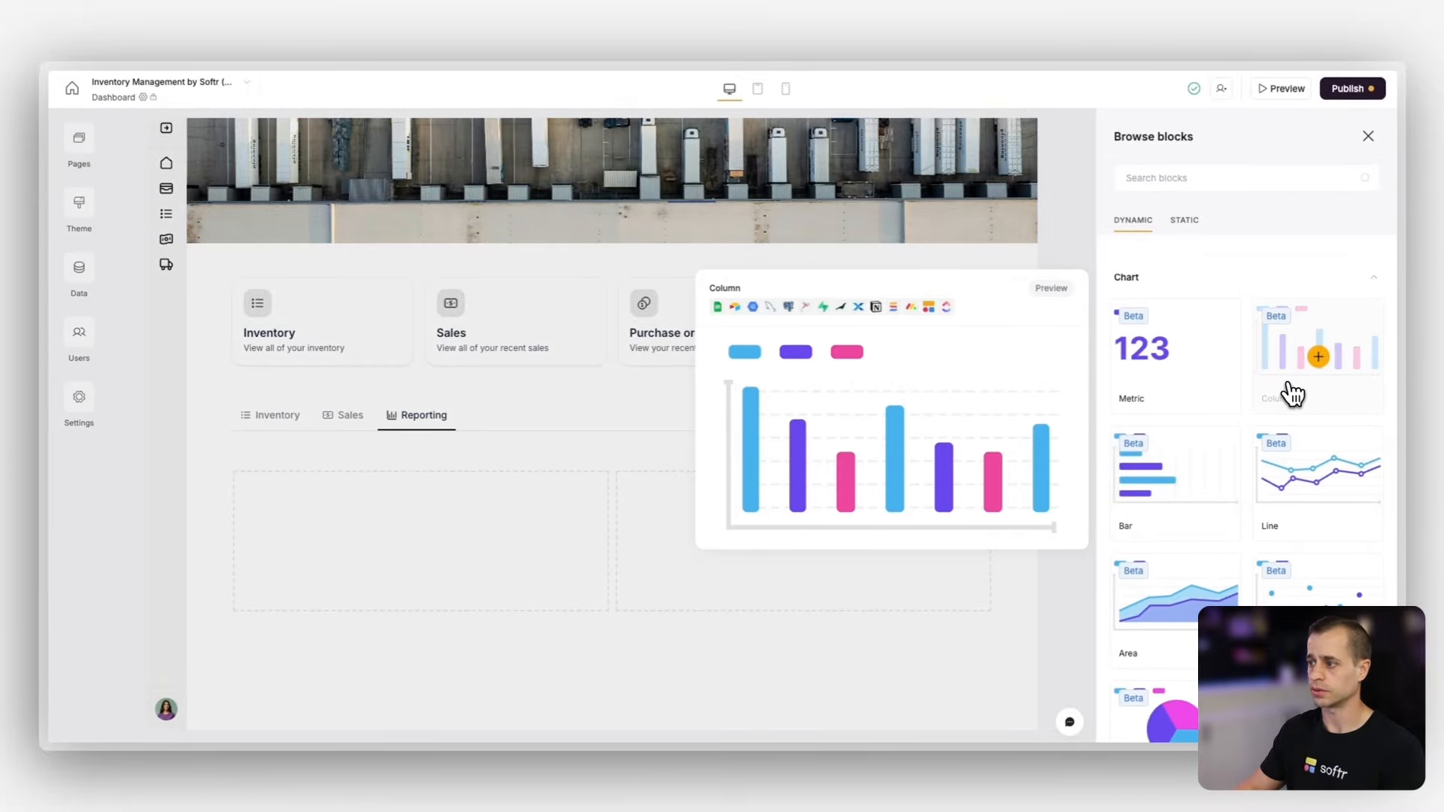
{"action": "left_click", "coordinate": [1309, 383]}
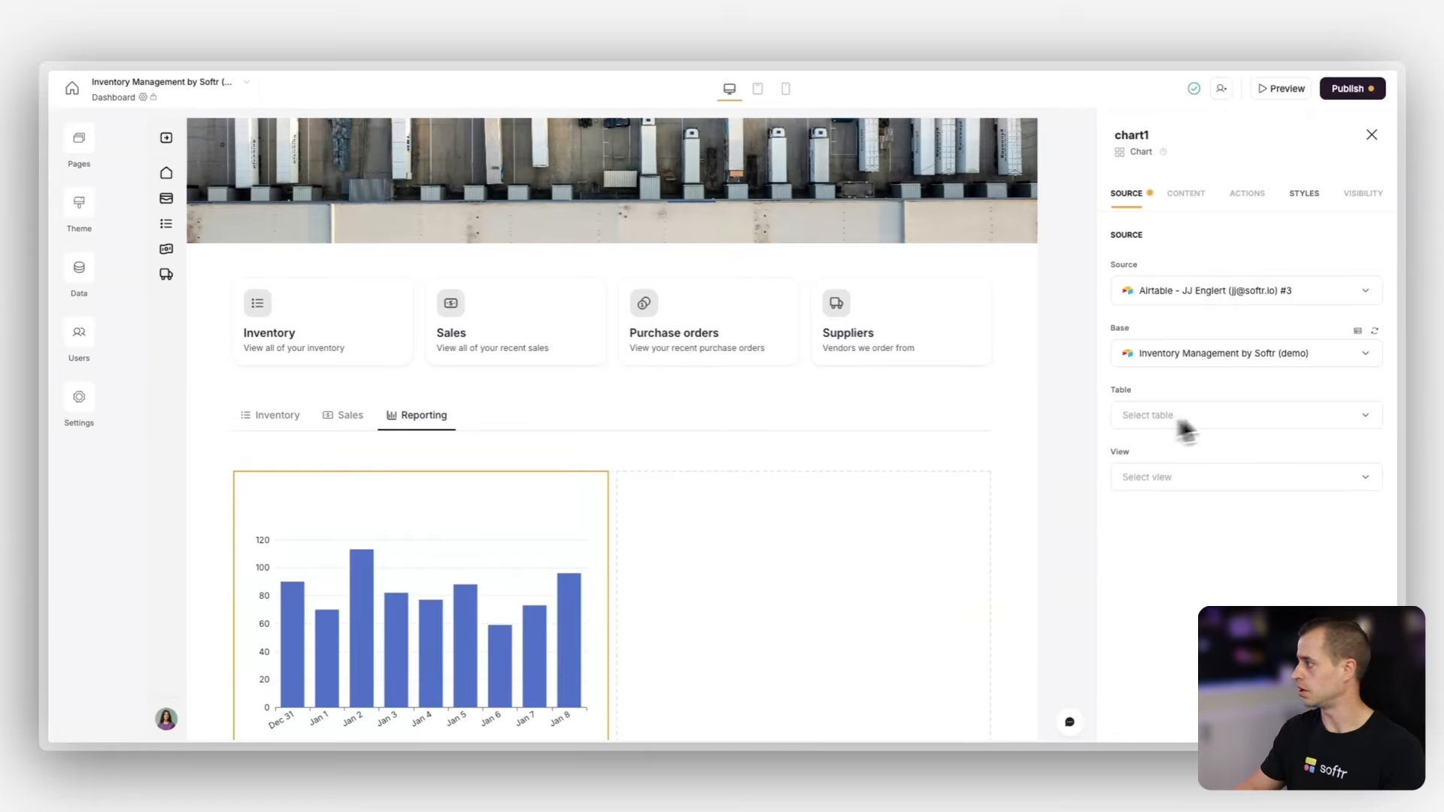
{"action": "left_click", "coordinate": [1203, 415]}
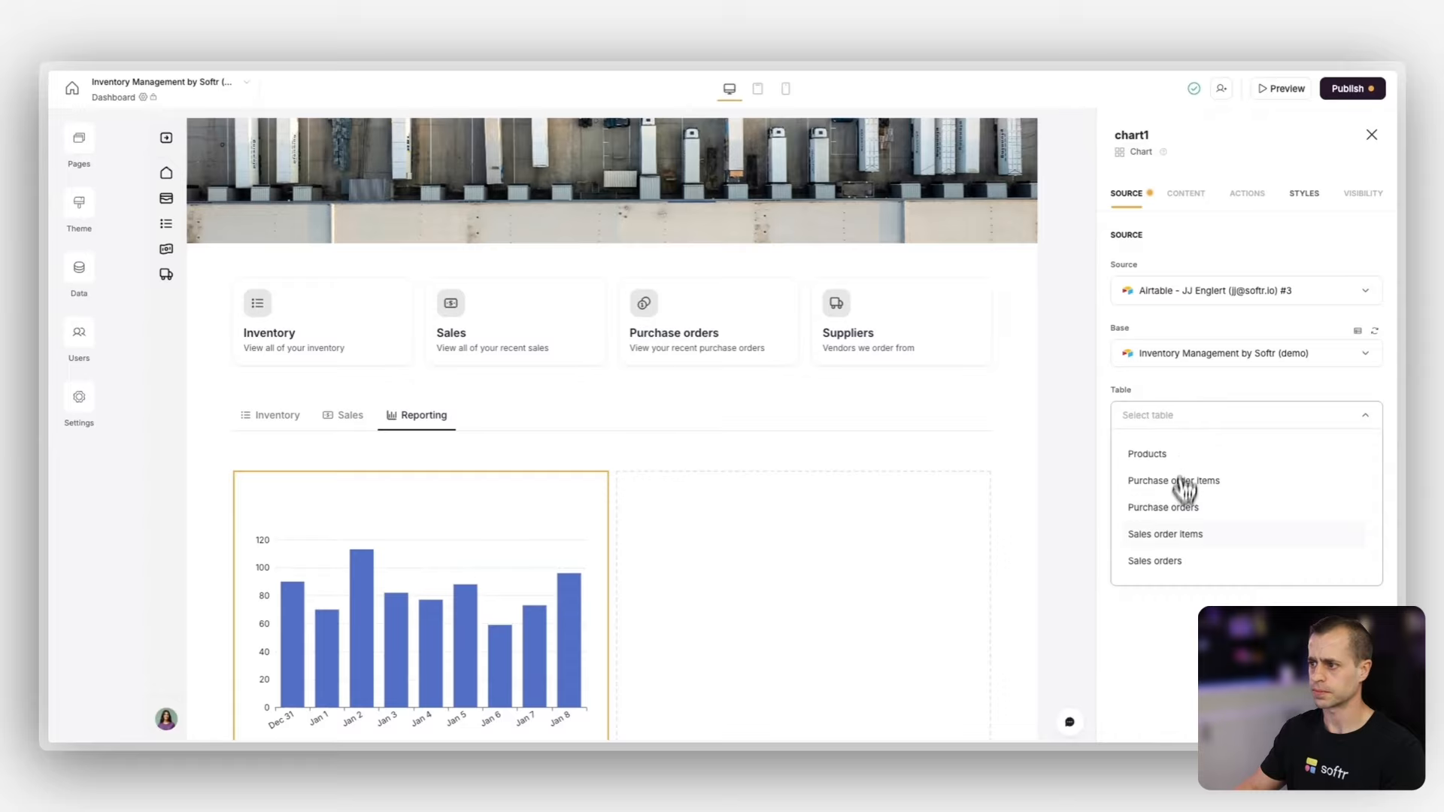
{"action": "left_click", "coordinate": [1173, 562]}
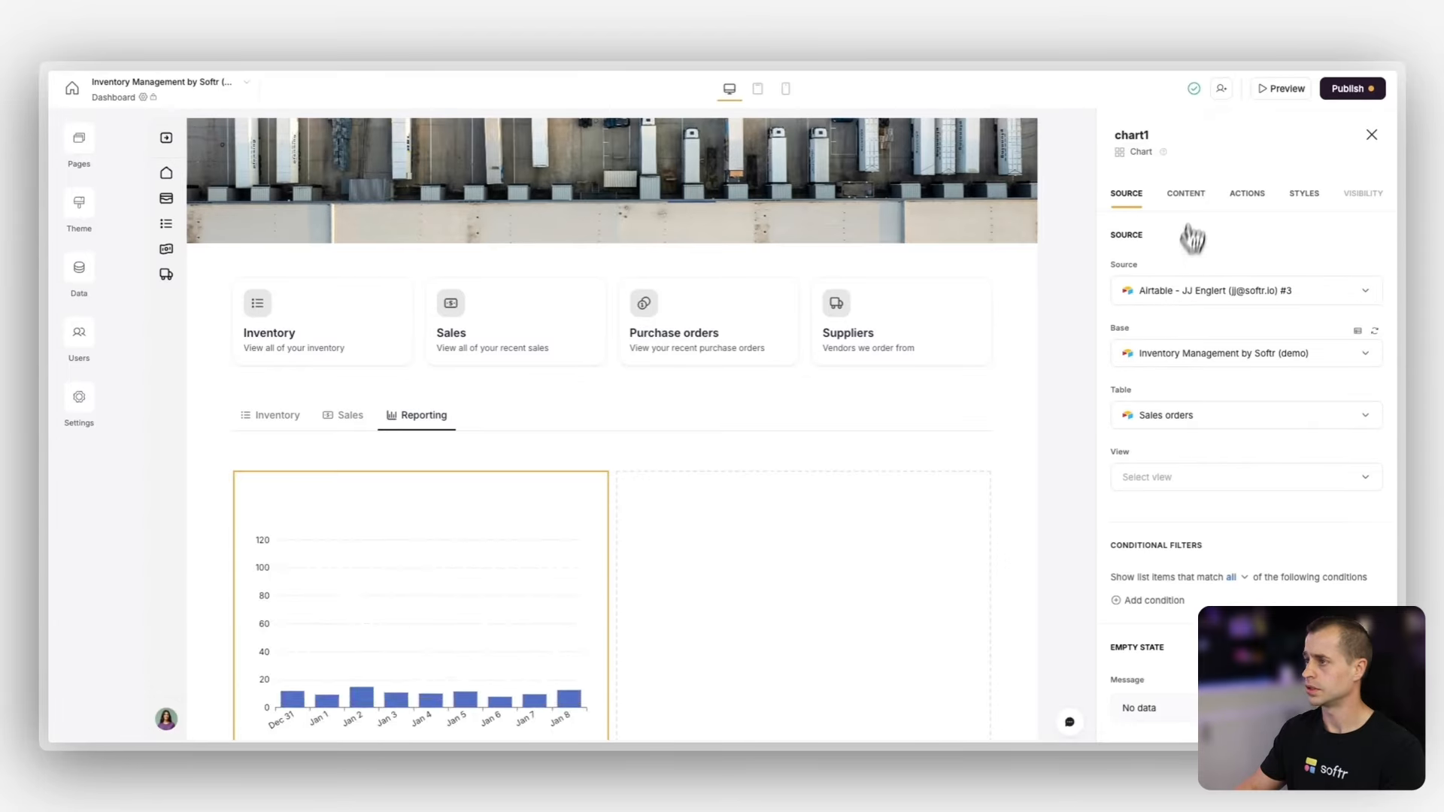
Step: Enable the chart's title and subtitle, title it "Total Revenue by Customer", and clear the subtitle
{"action": "left_click", "coordinate": [1186, 195]}
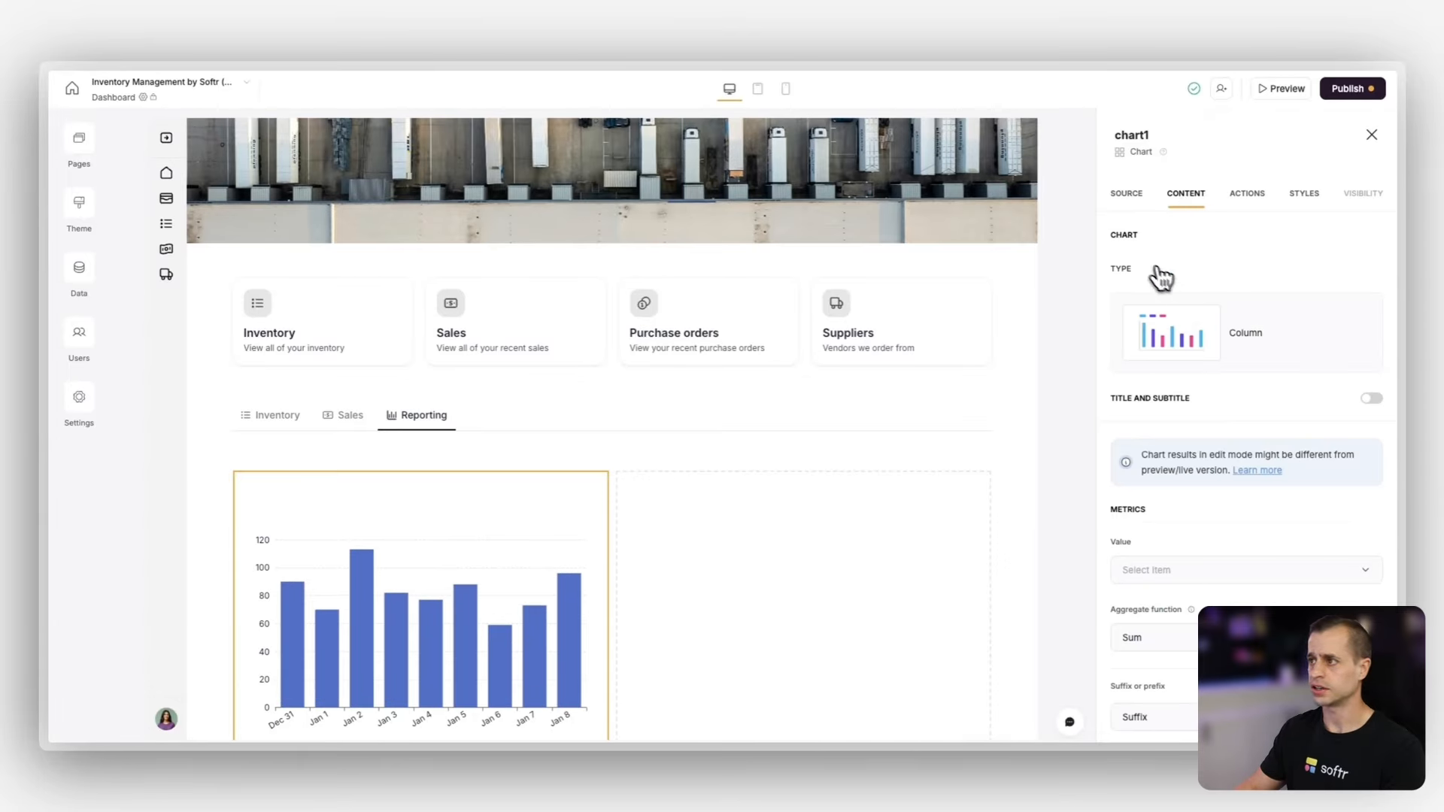
{"action": "left_click", "coordinate": [1370, 400]}
{"action": "triple_click", "coordinate": [1202, 454]}
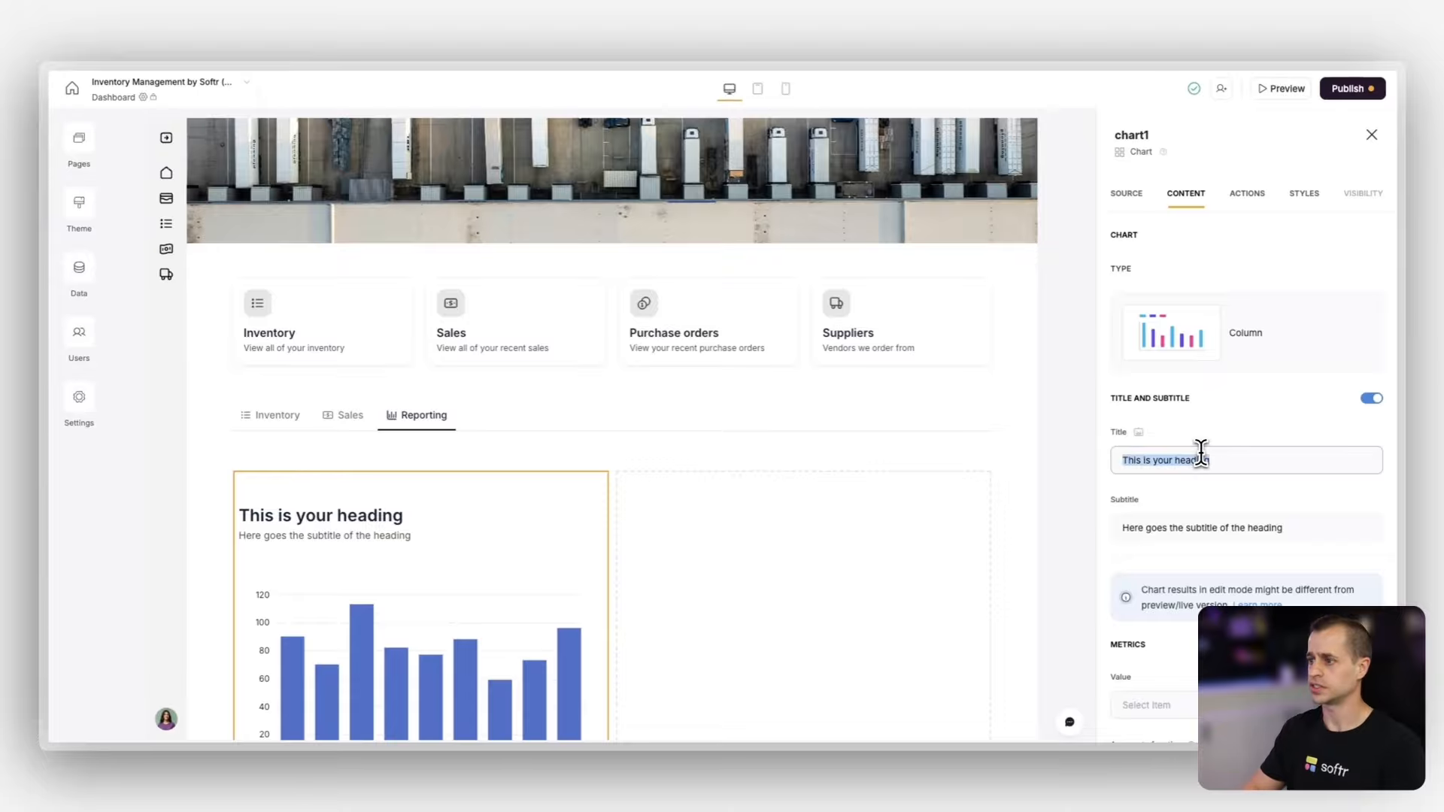
{"action": "type", "text": "Total Revenue by Customer"}
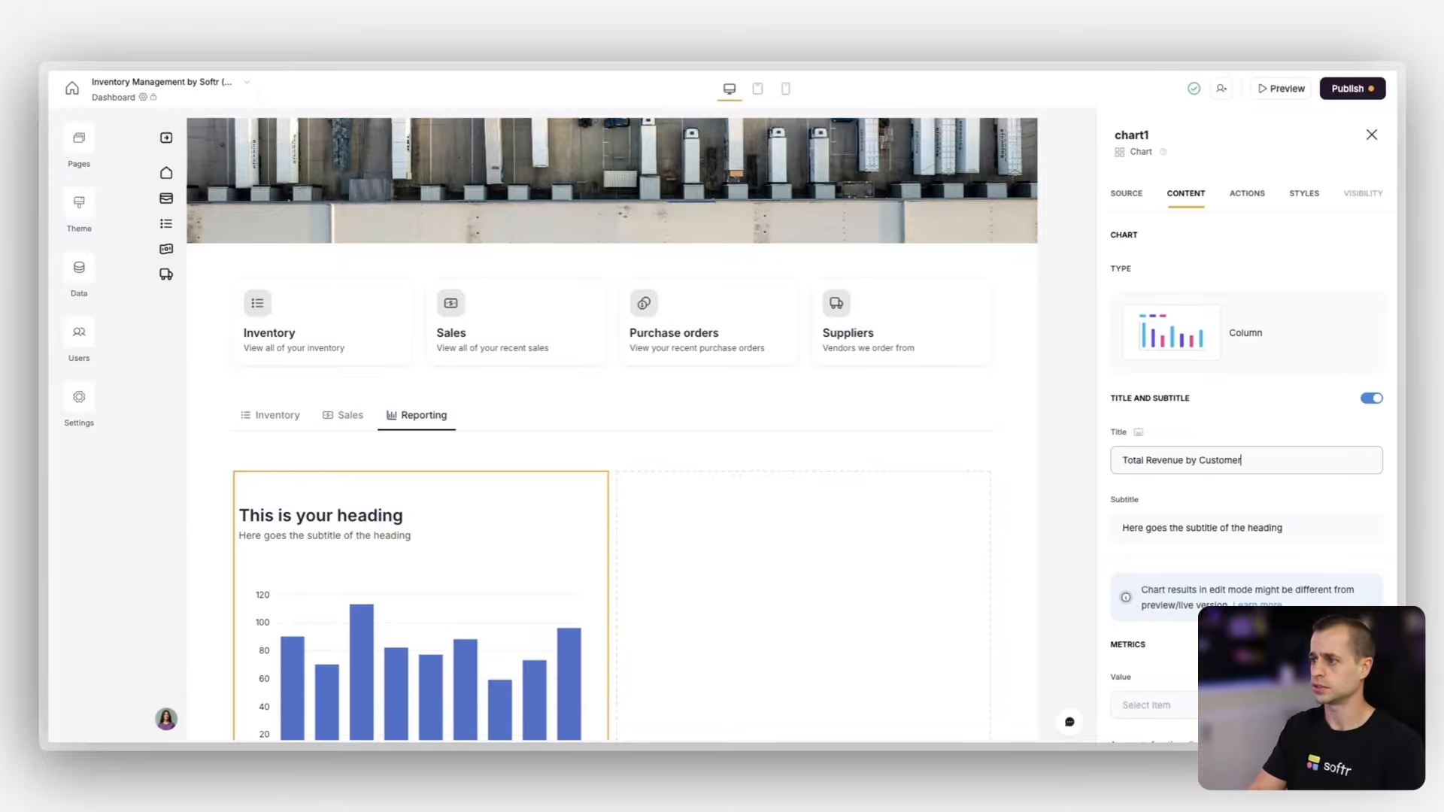
{"action": "key", "text": "Tab"}
{"action": "key", "text": "BackSpace"}
{"action": "scroll", "coordinate": [1220, 472], "scroll_direction": "down", "scroll_amount": 3}
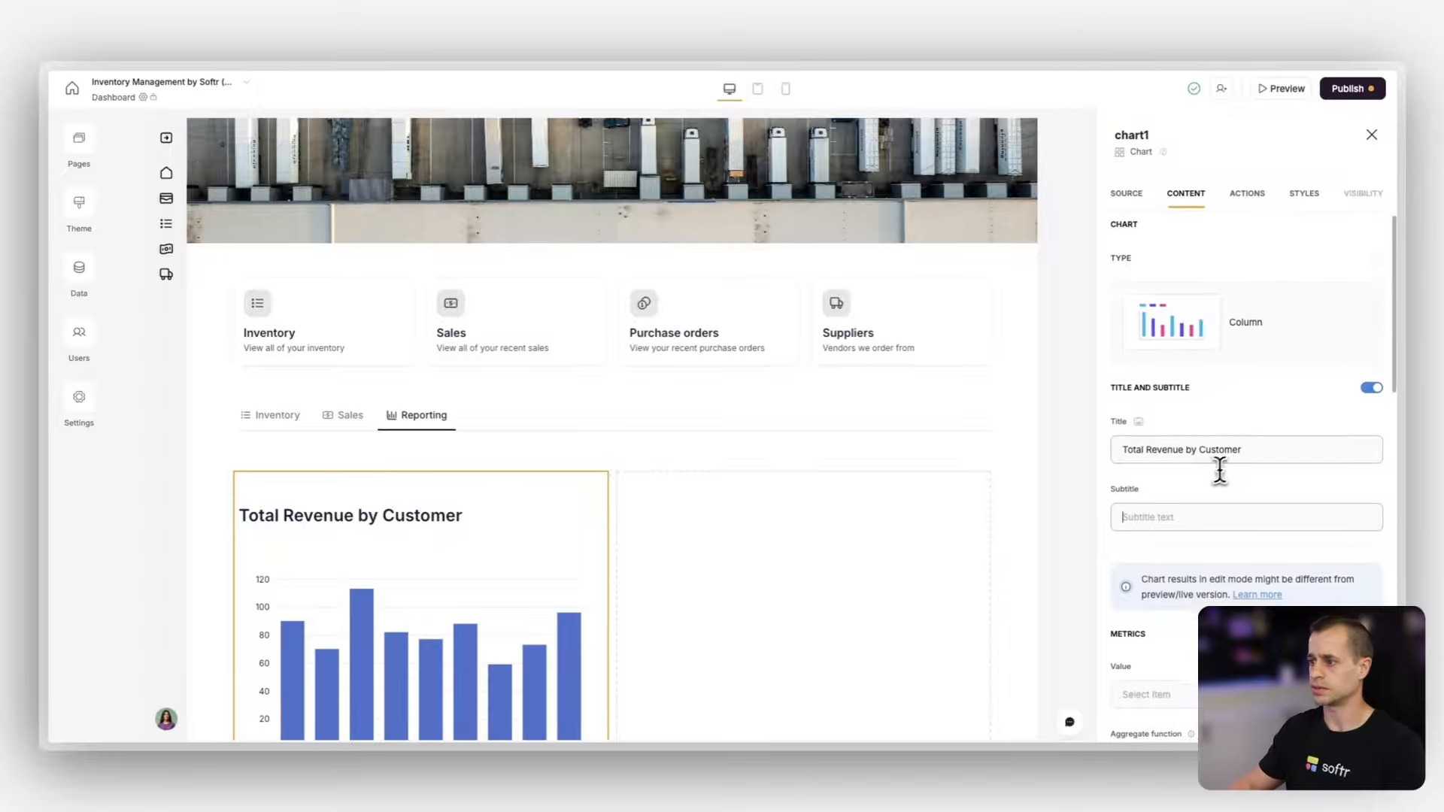
Step: Set the revenue chart's metric value to Order amount and group it by Customer
{"action": "scroll", "coordinate": [774, 483], "scroll_direction": "down", "scroll_amount": 3}
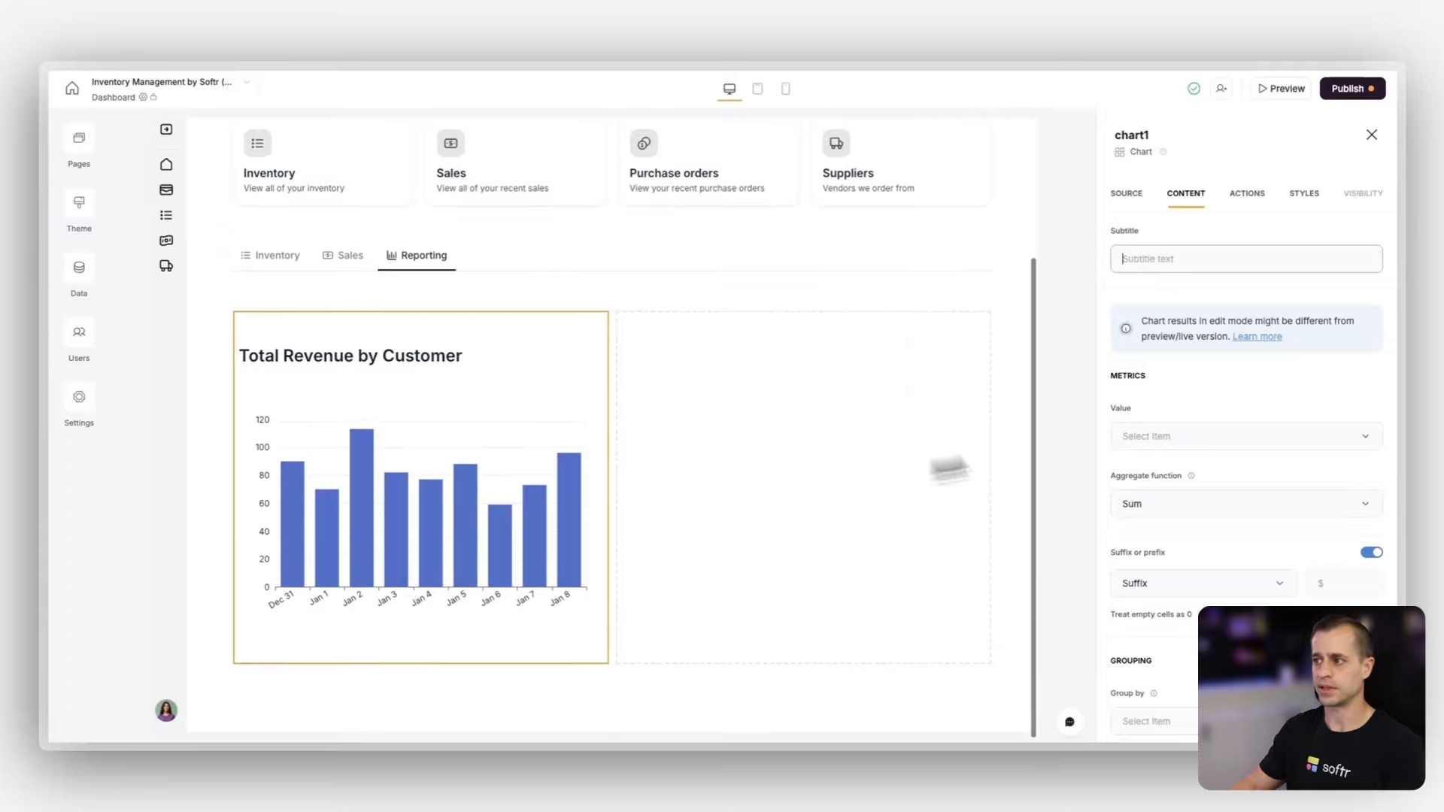
{"action": "left_click", "coordinate": [1214, 443]}
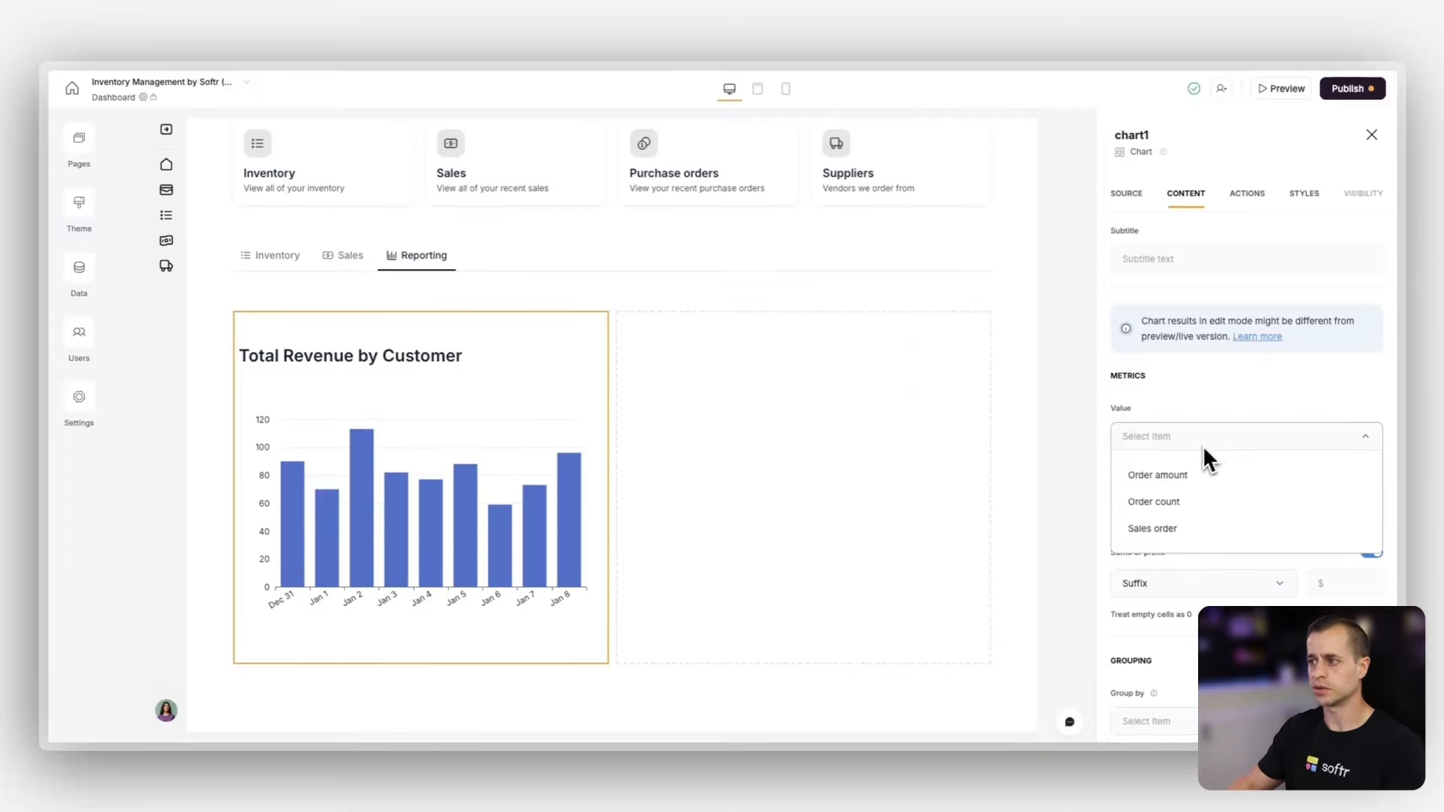
{"action": "left_click", "coordinate": [1184, 474]}
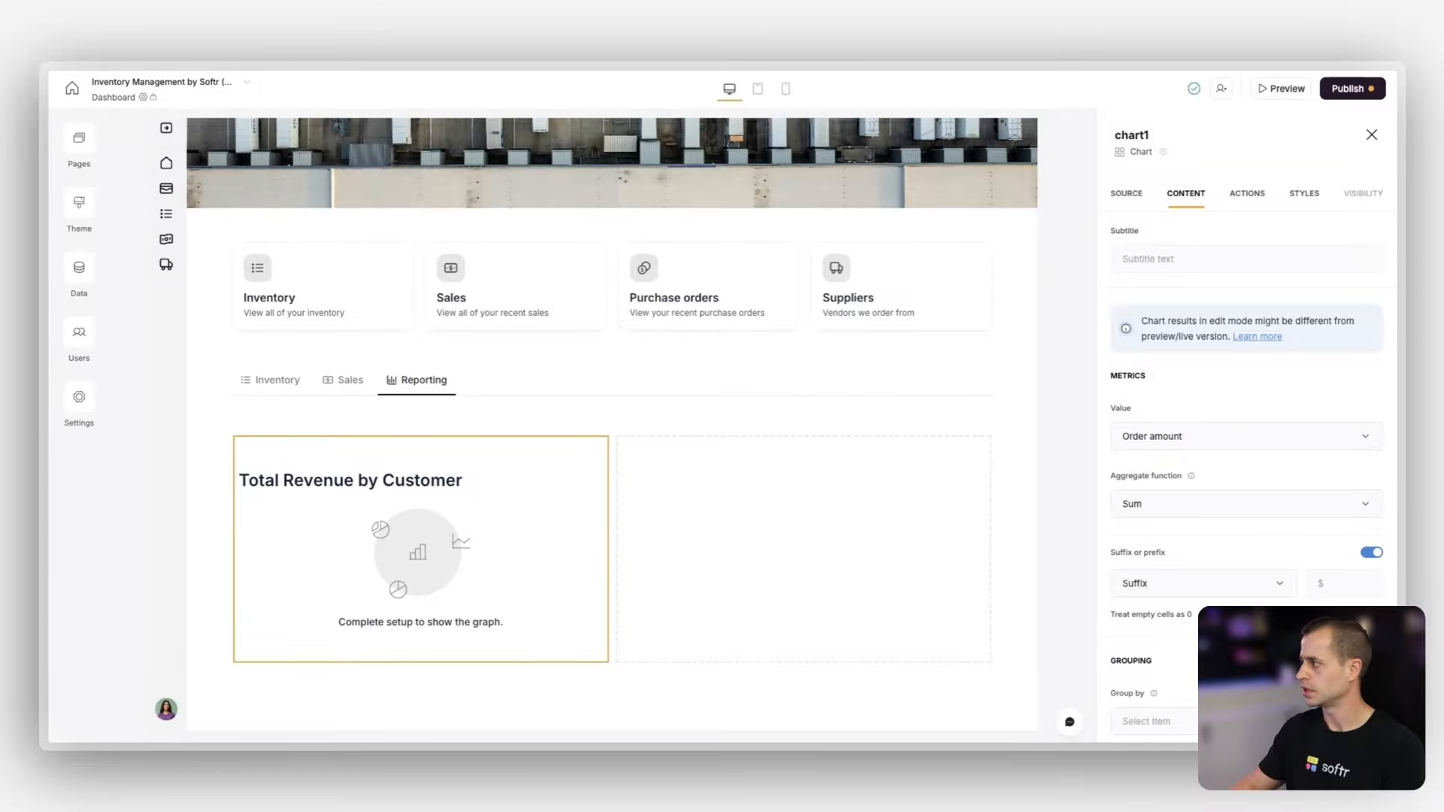
{"action": "scroll", "coordinate": [1279, 548], "scroll_direction": "down", "scroll_amount": 3}
{"action": "left_click", "coordinate": [1179, 547]}
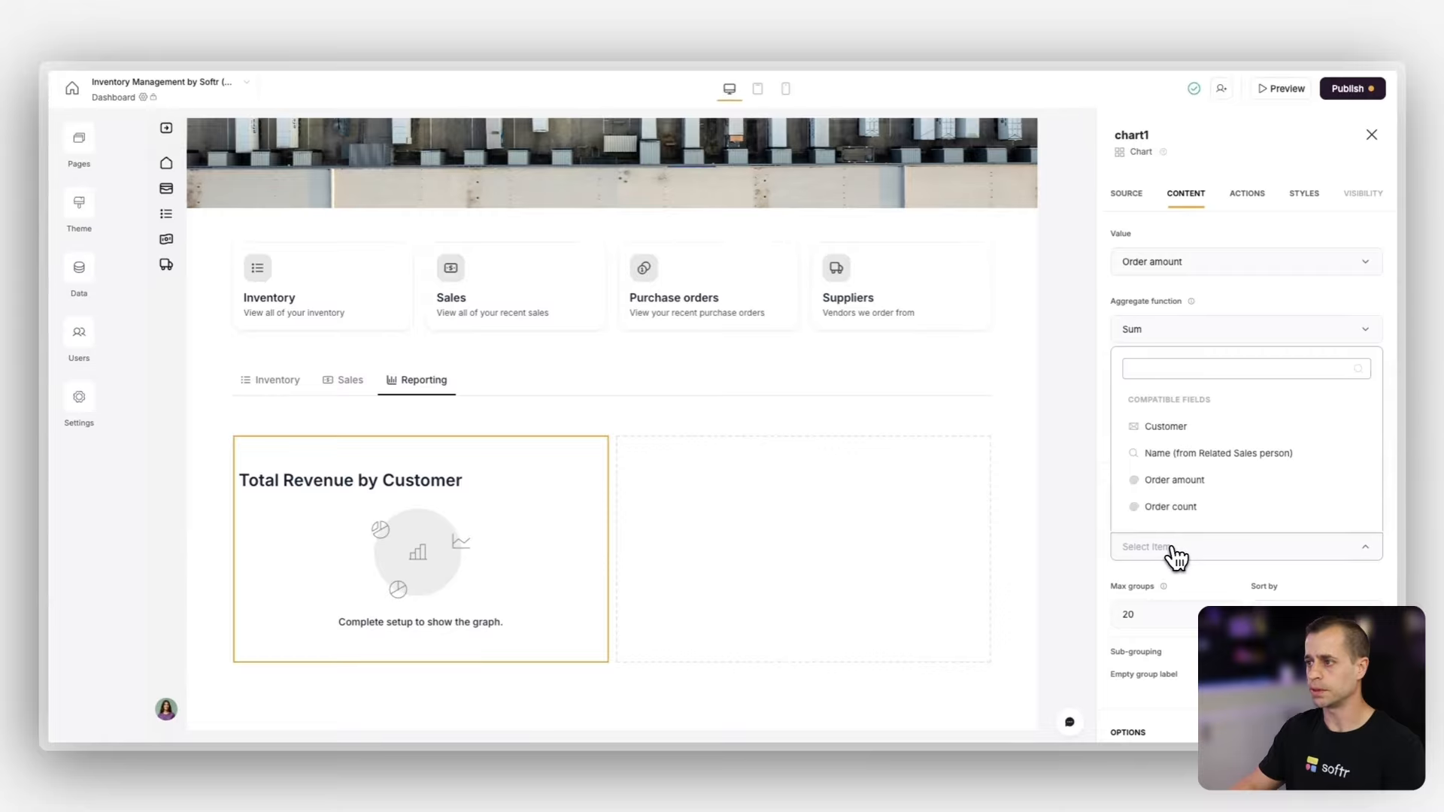
{"action": "left_click", "coordinate": [1175, 429]}
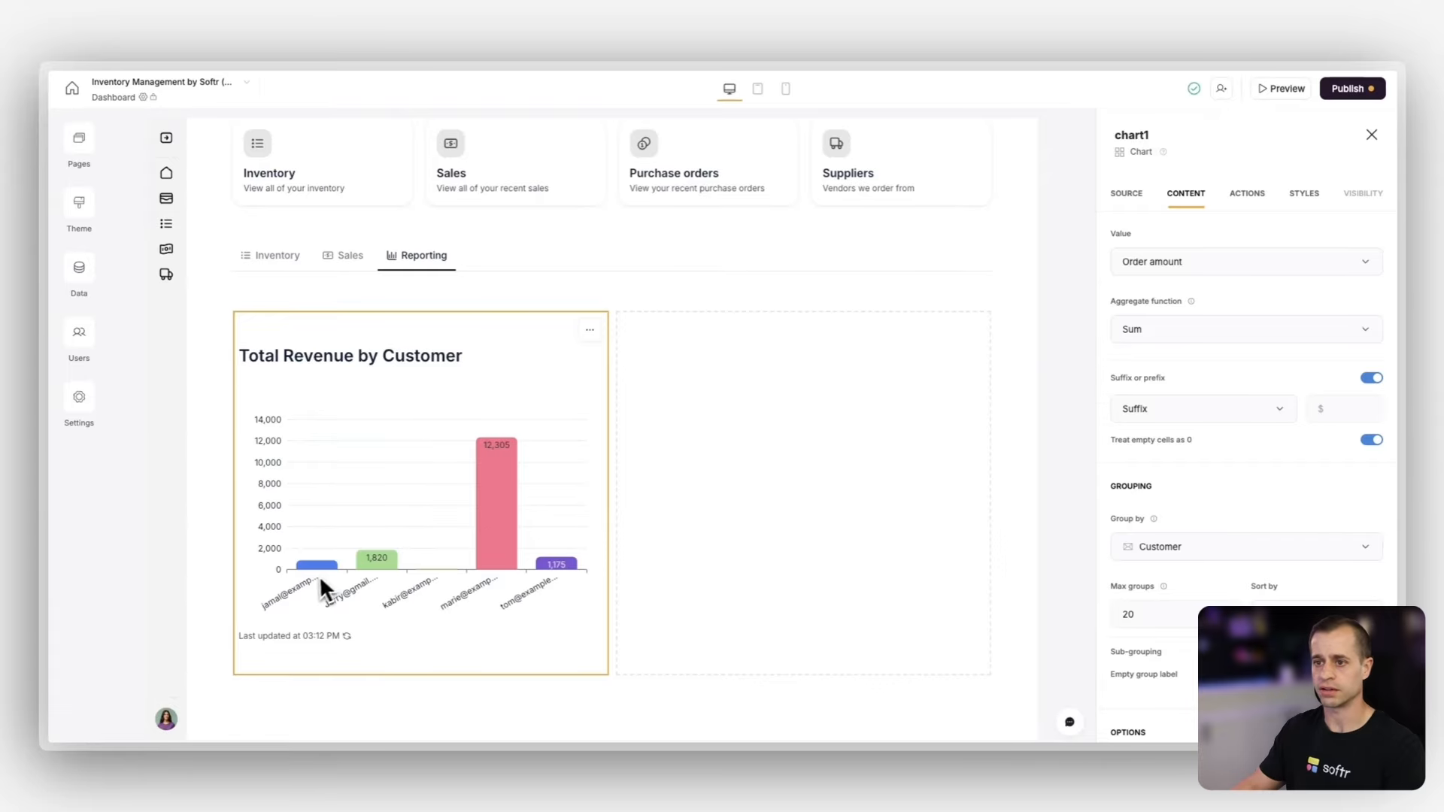
Step: Turn off the revenue chart's axis title, data label, data tooltip and freshness footnote
{"action": "scroll", "coordinate": [1326, 500], "scroll_direction": "down", "scroll_amount": 1}
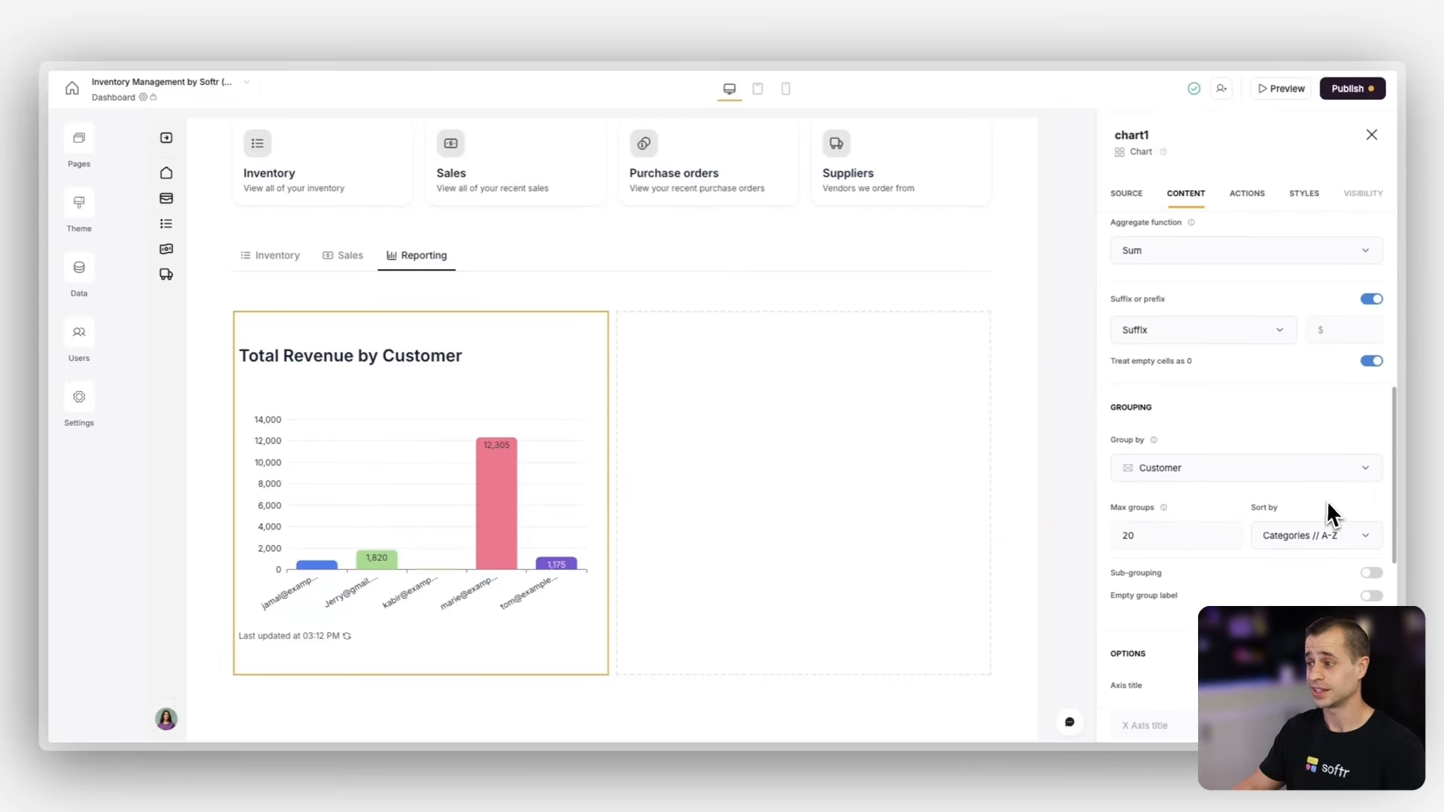
{"action": "scroll", "coordinate": [1326, 508], "scroll_direction": "down", "scroll_amount": 1}
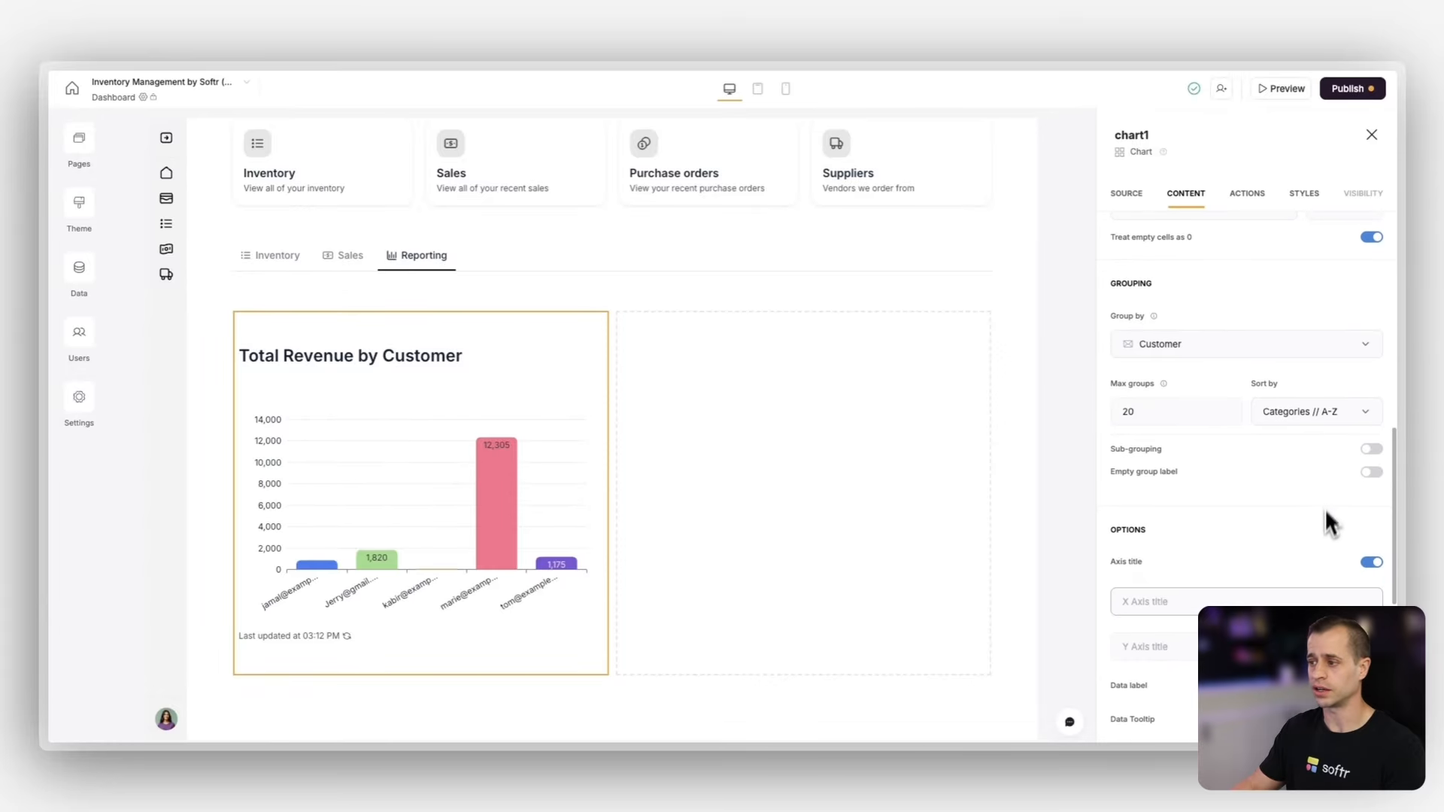
{"action": "left_click", "coordinate": [1372, 565]}
{"action": "scroll", "coordinate": [1342, 575], "scroll_direction": "down", "scroll_amount": 1}
{"action": "scroll", "coordinate": [1342, 576], "scroll_direction": "down", "scroll_amount": 1}
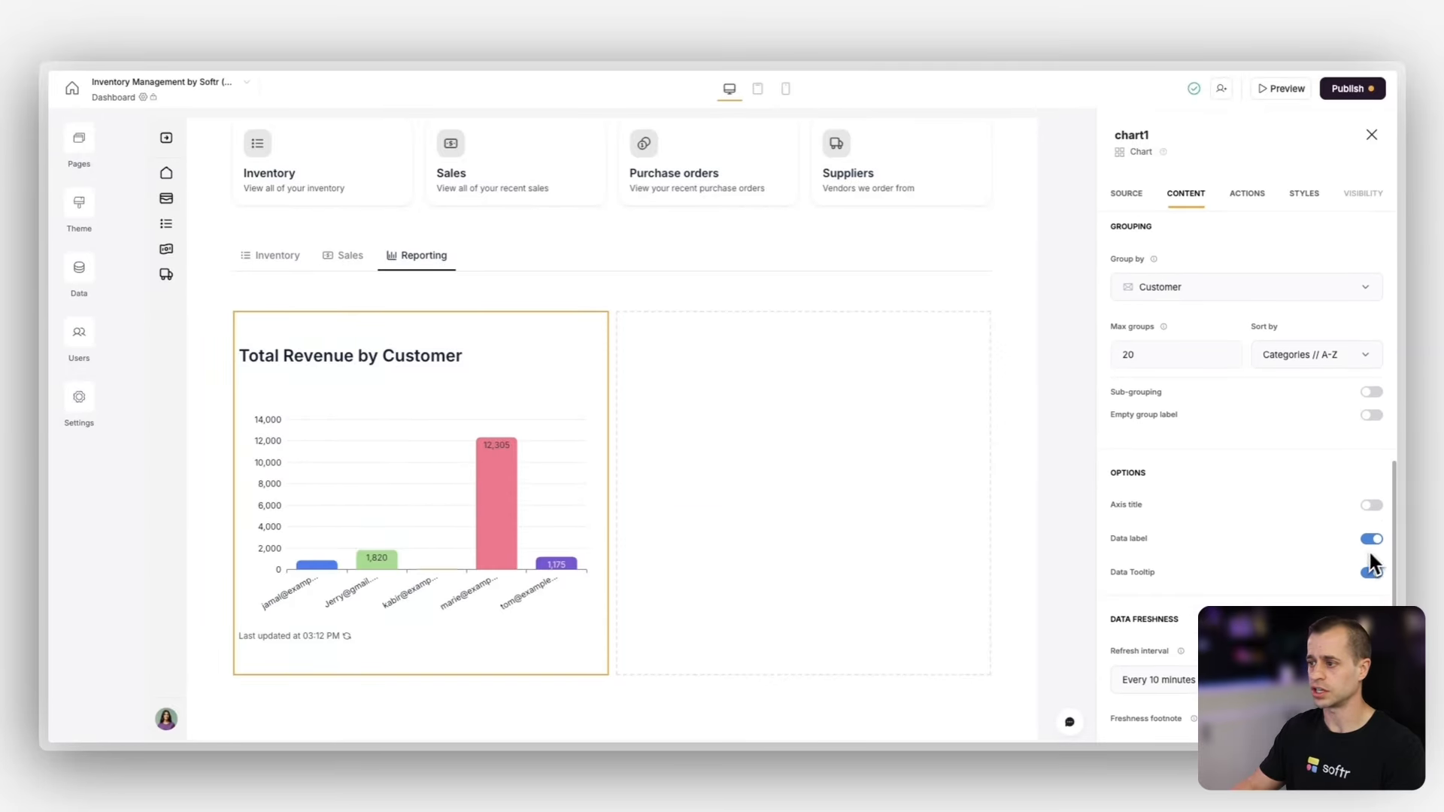
{"action": "left_click", "coordinate": [1372, 573]}
{"action": "scroll", "coordinate": [1339, 553], "scroll_direction": "down", "scroll_amount": 3}
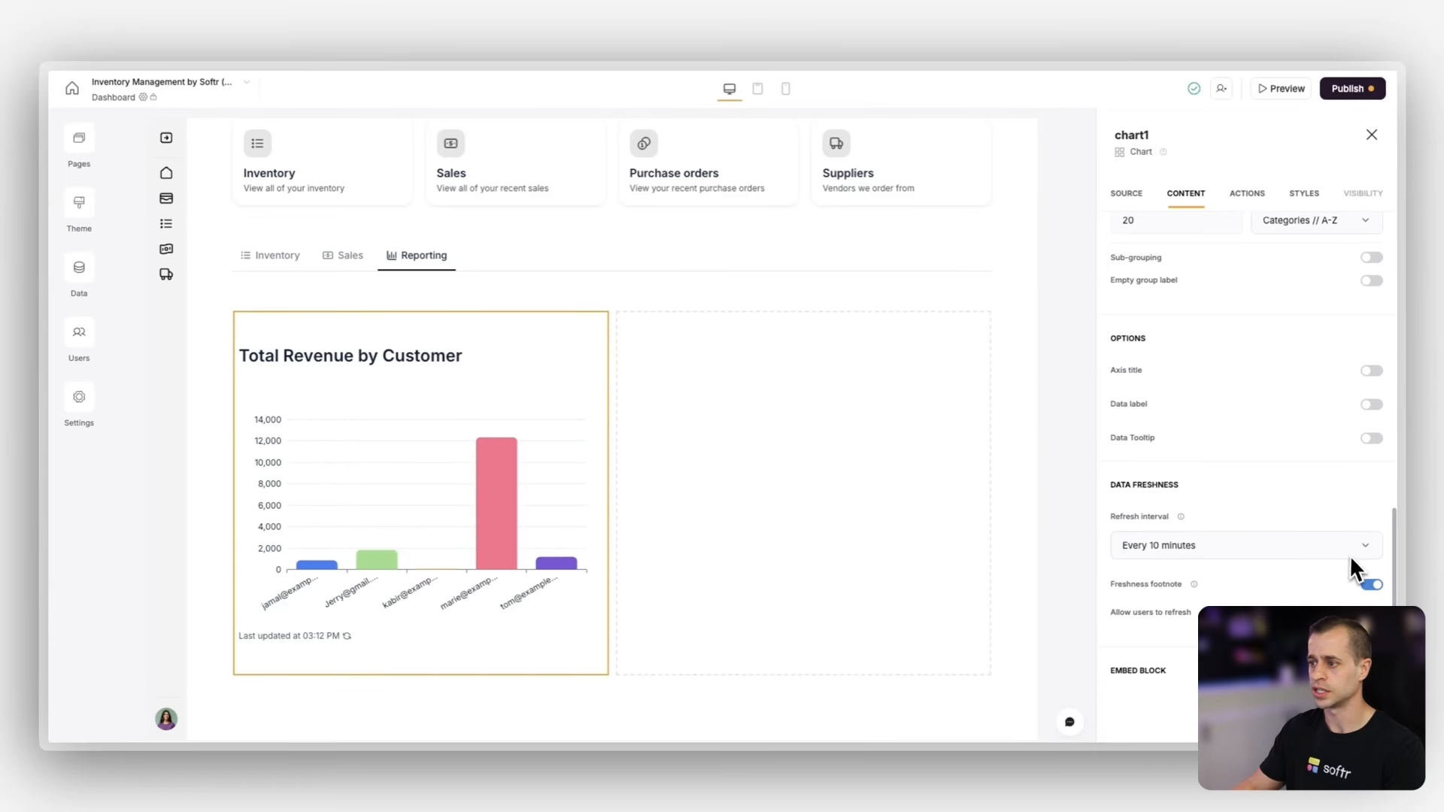
{"action": "left_click", "coordinate": [1373, 586]}
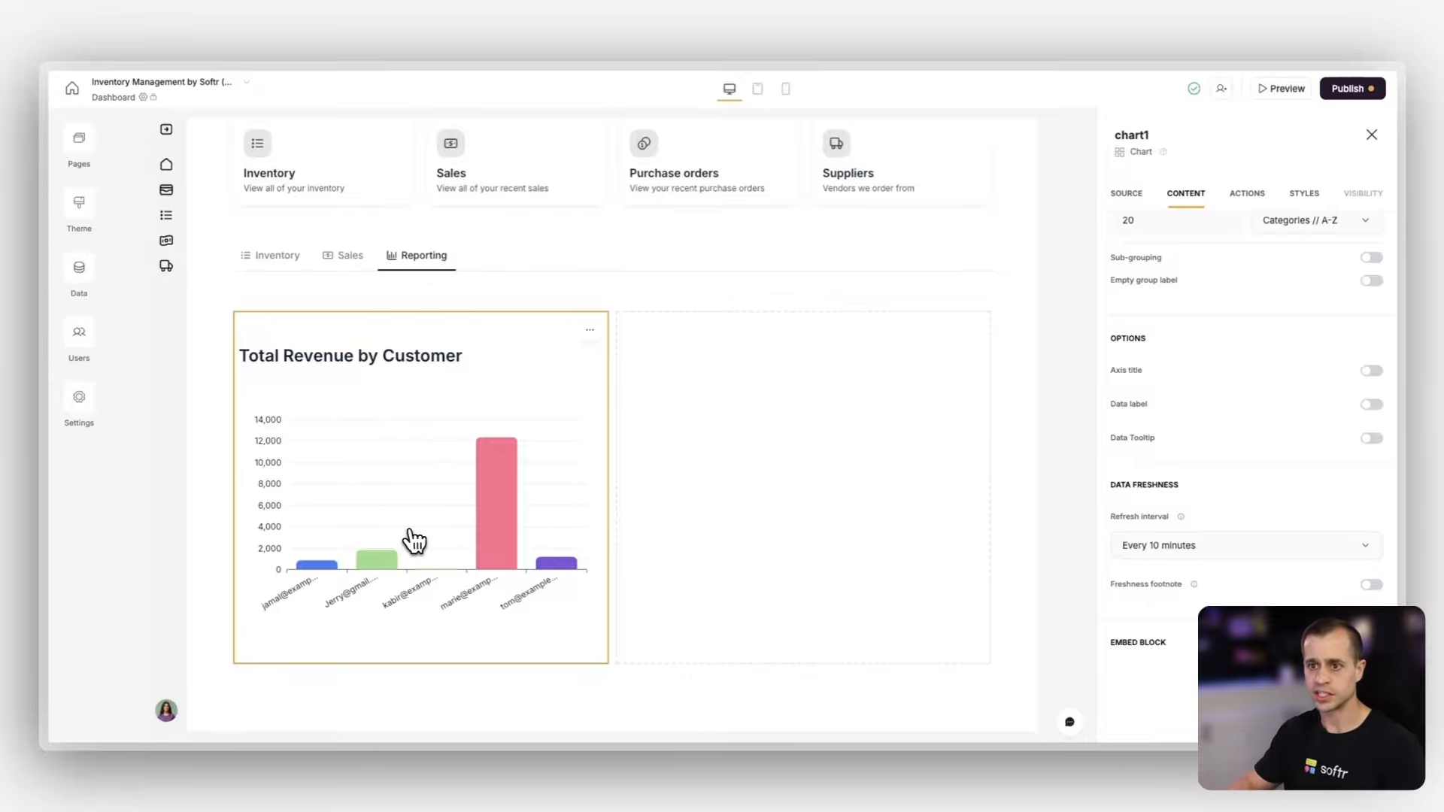
Step: Add a second Column chart to the container's empty column and connect it to the Products table
{"action": "left_click", "coordinate": [594, 332]}
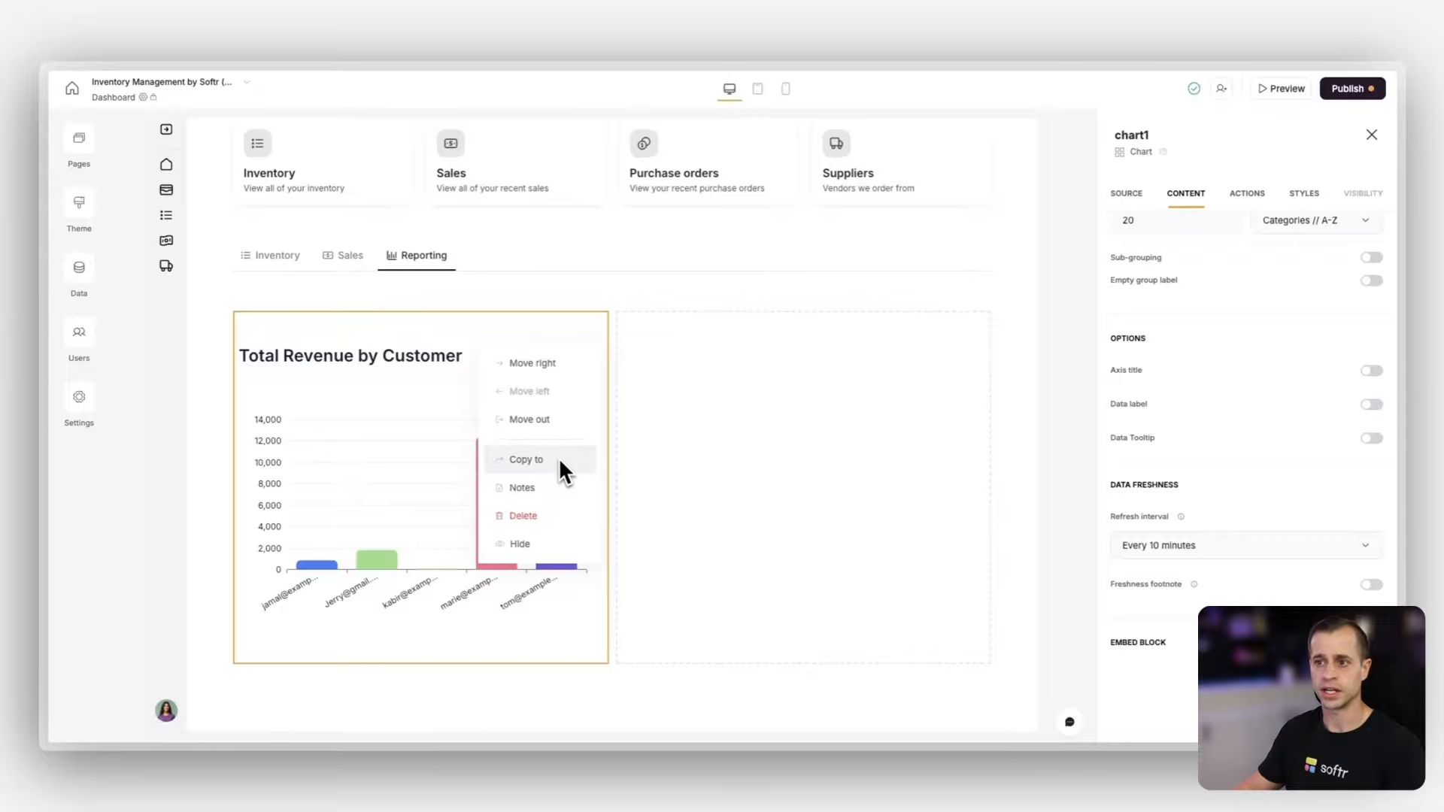
{"action": "left_click", "coordinate": [726, 383]}
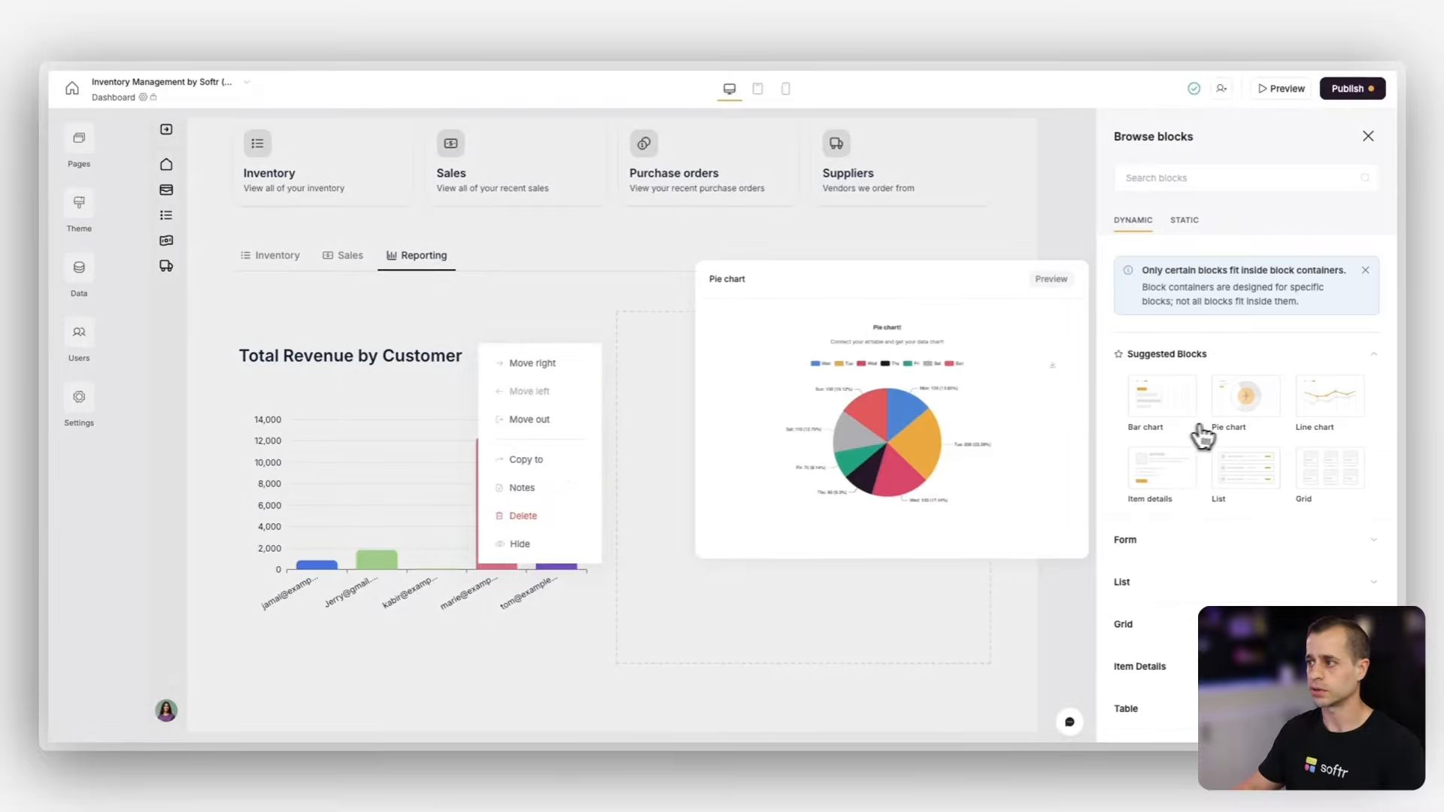
{"action": "mouse_move", "coordinate": [1246, 458]}
{"action": "scroll", "coordinate": [1245, 466], "scroll_direction": "down", "scroll_amount": 3}
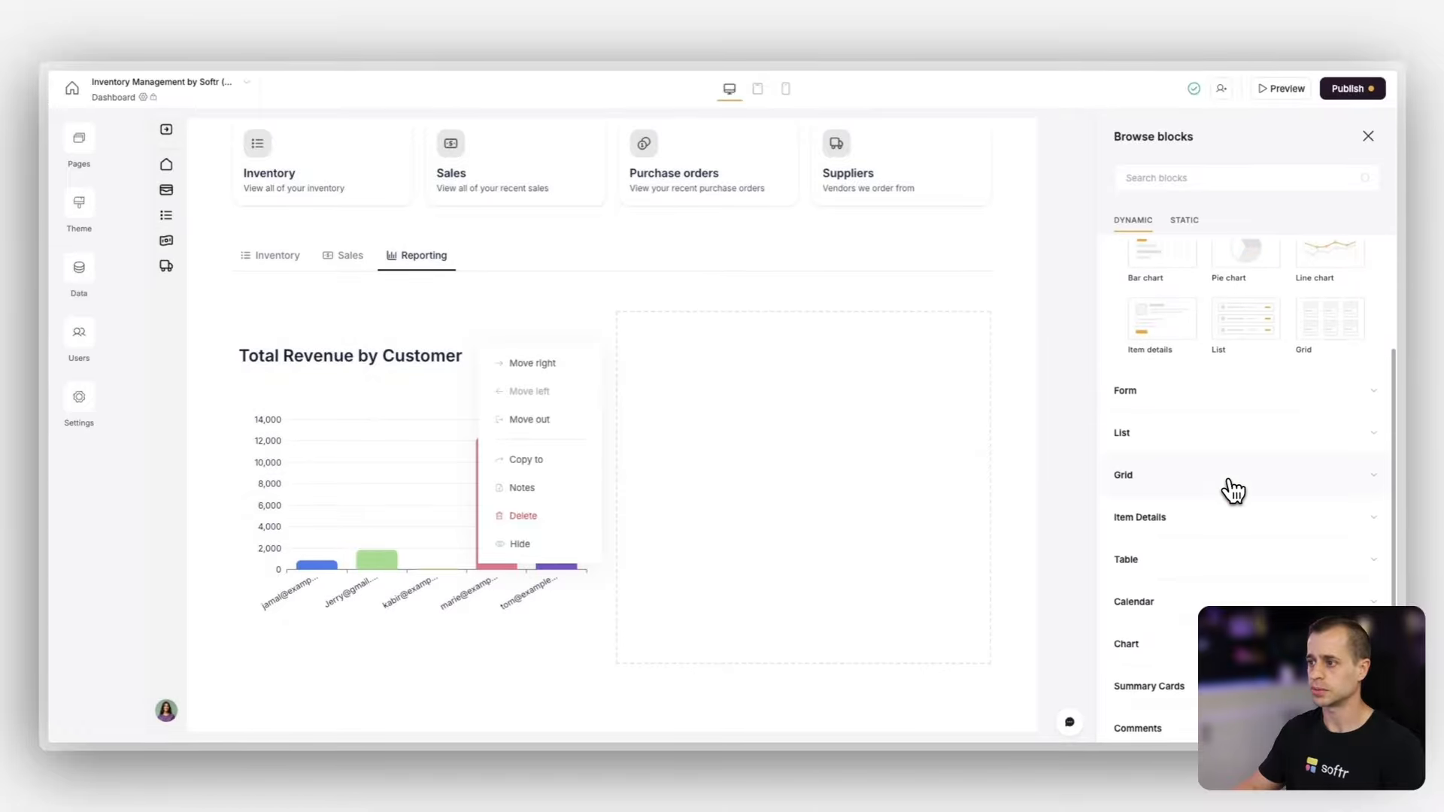
{"action": "left_click", "coordinate": [1175, 601]}
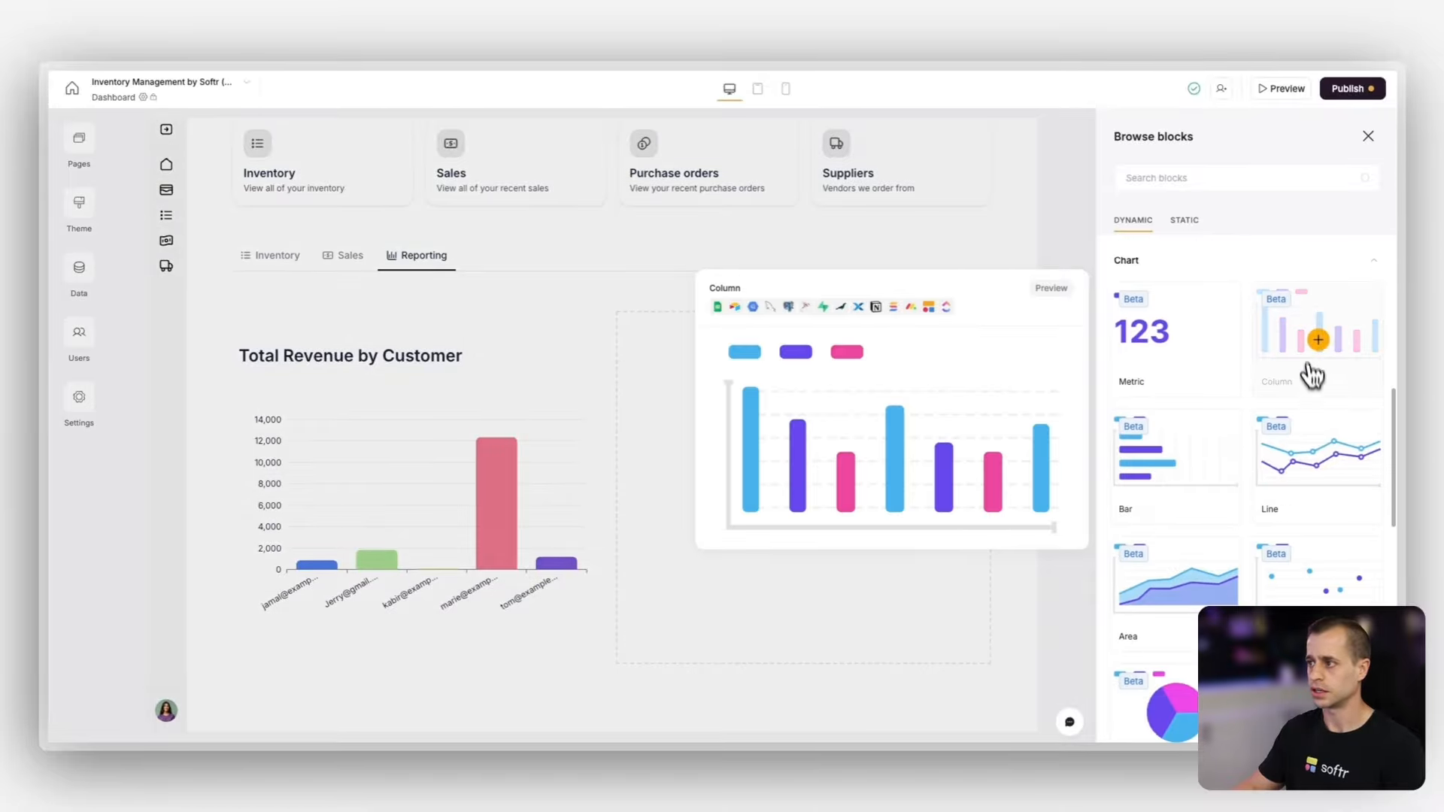
{"action": "left_click", "coordinate": [1323, 345]}
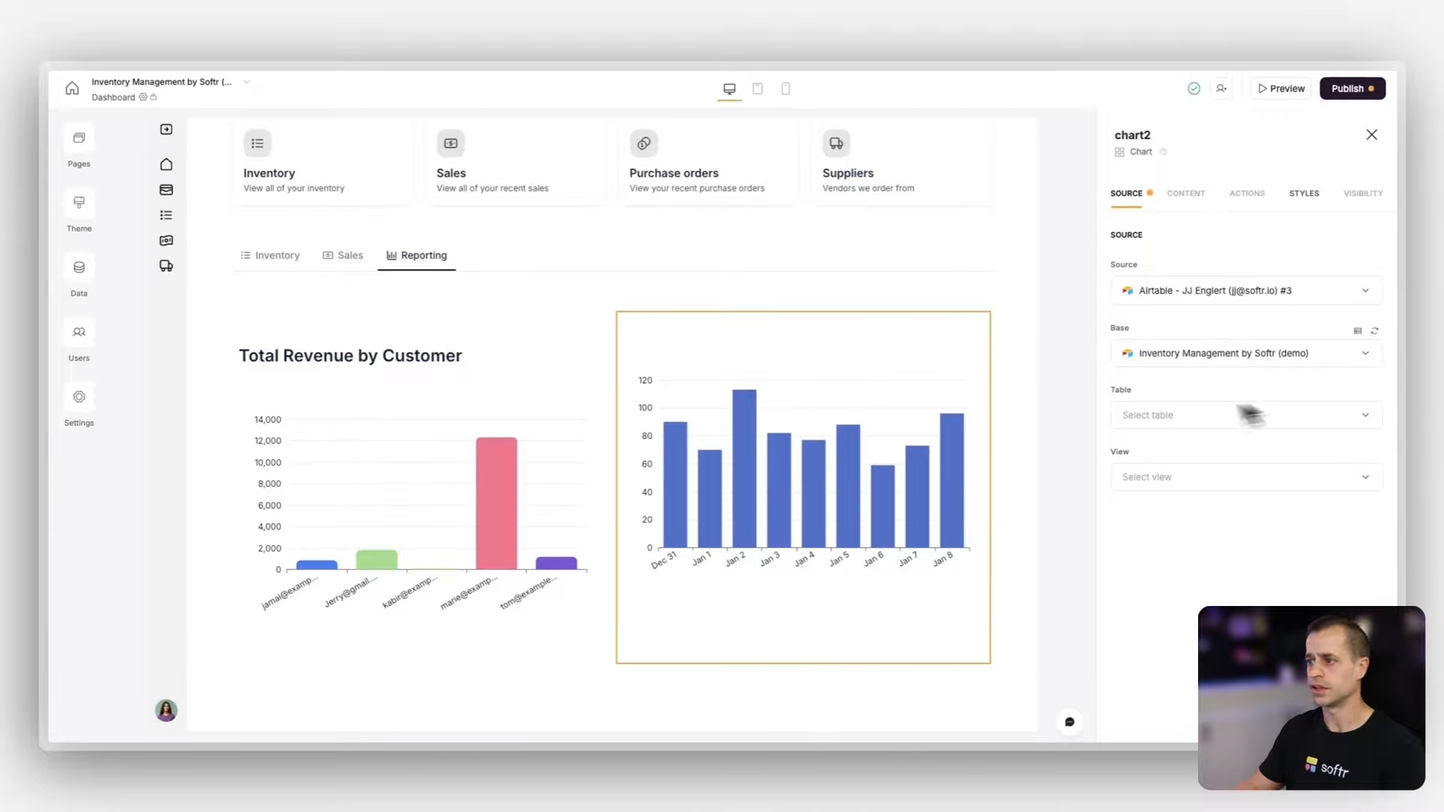
{"action": "left_click", "coordinate": [1159, 425]}
{"action": "left_click", "coordinate": [1148, 455]}
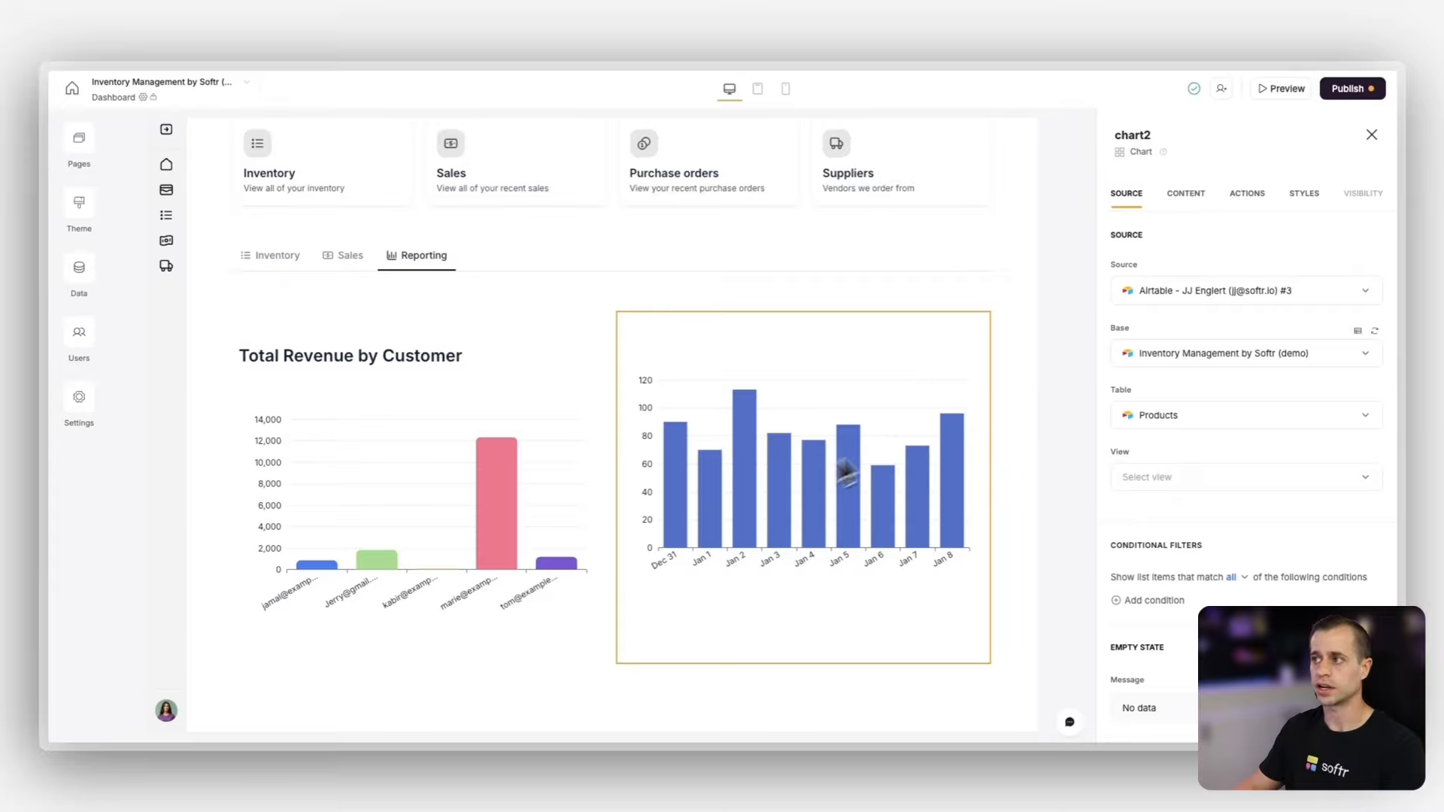
Step: Enable the second chart's title and subtitle, title it "Inventory Levels", and clear the subtitle
{"action": "left_click", "coordinate": [1187, 197]}
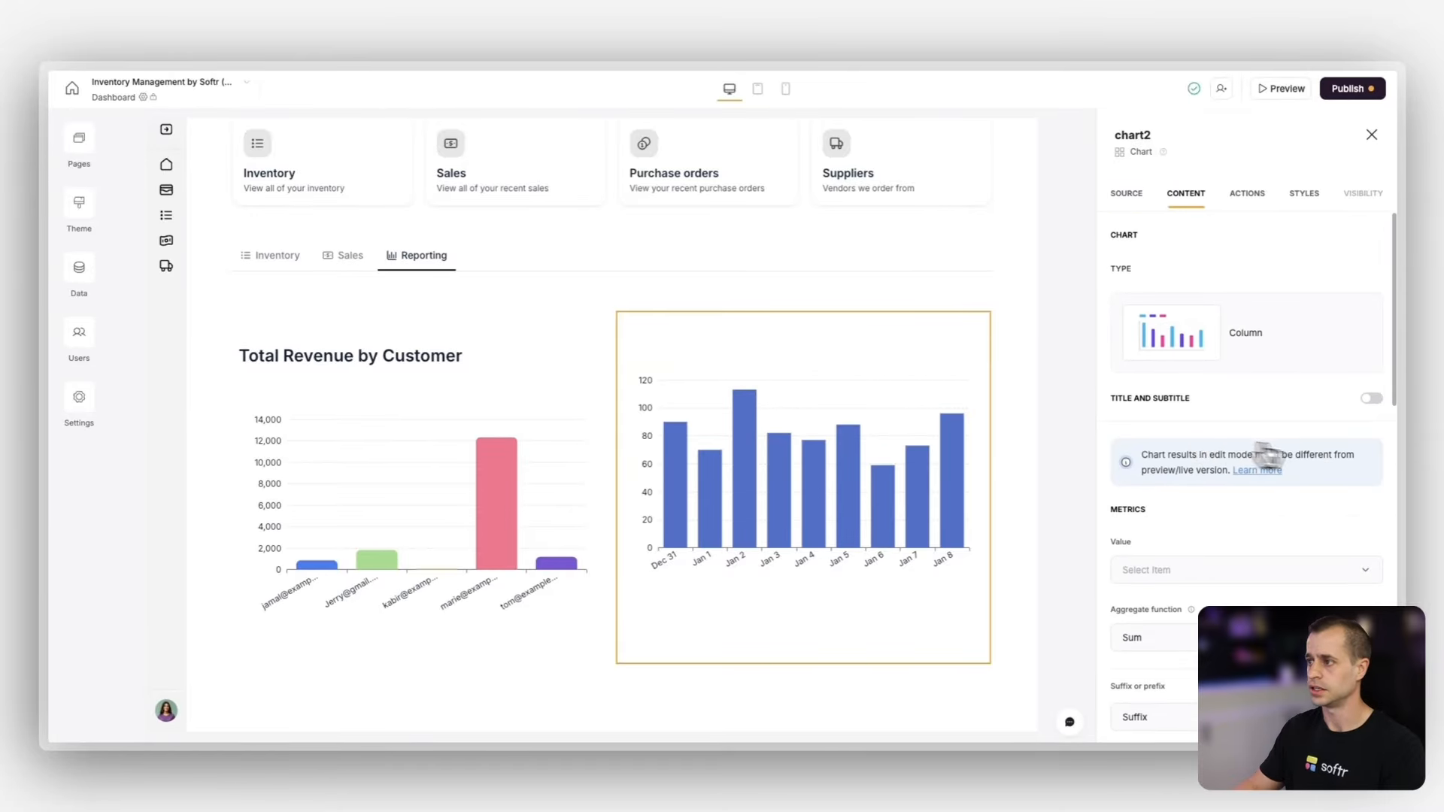
{"action": "left_click", "coordinate": [1371, 397]}
{"action": "triple_click", "coordinate": [1193, 460]}
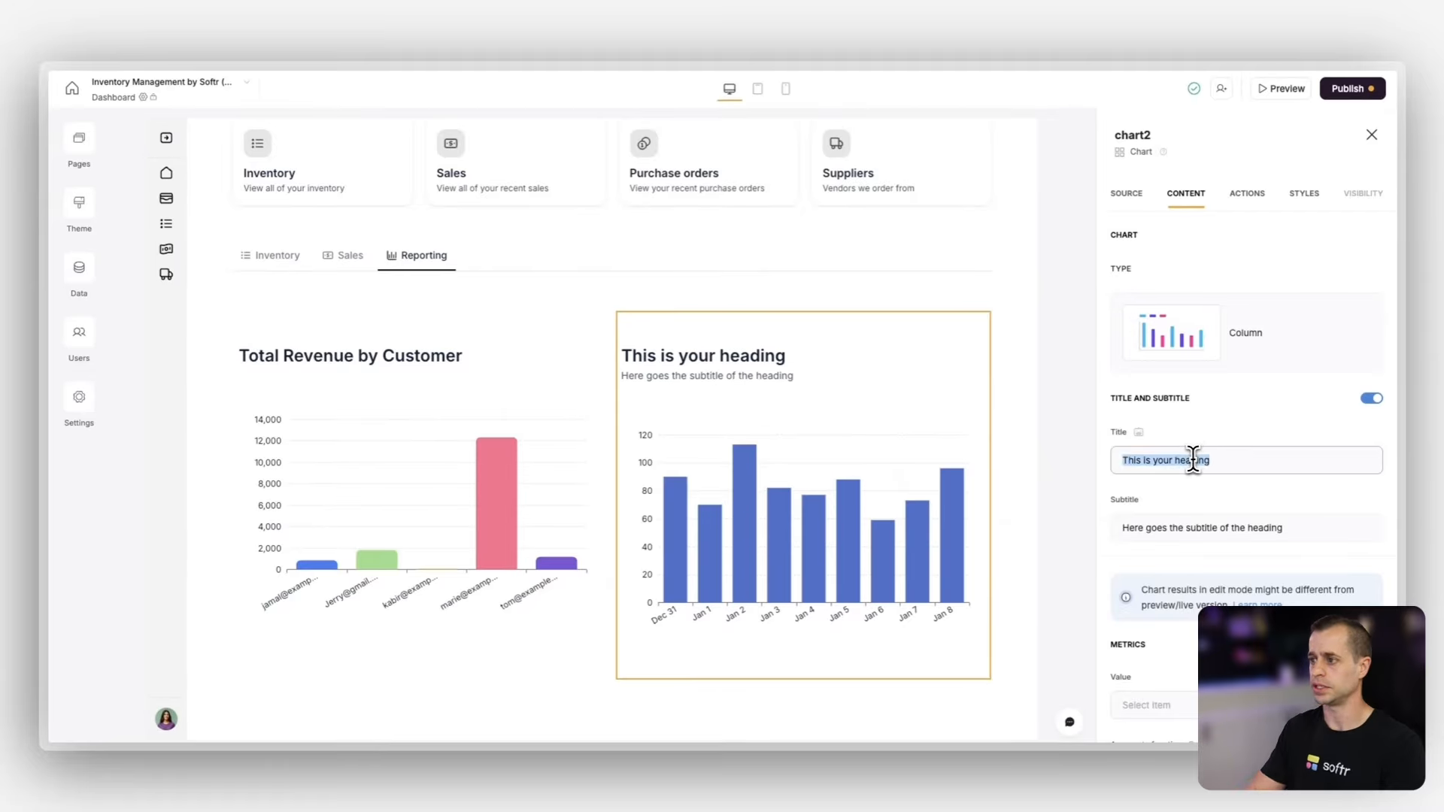
{"action": "type", "text": "Inventory Levels"}
{"action": "key", "text": "Tab"}
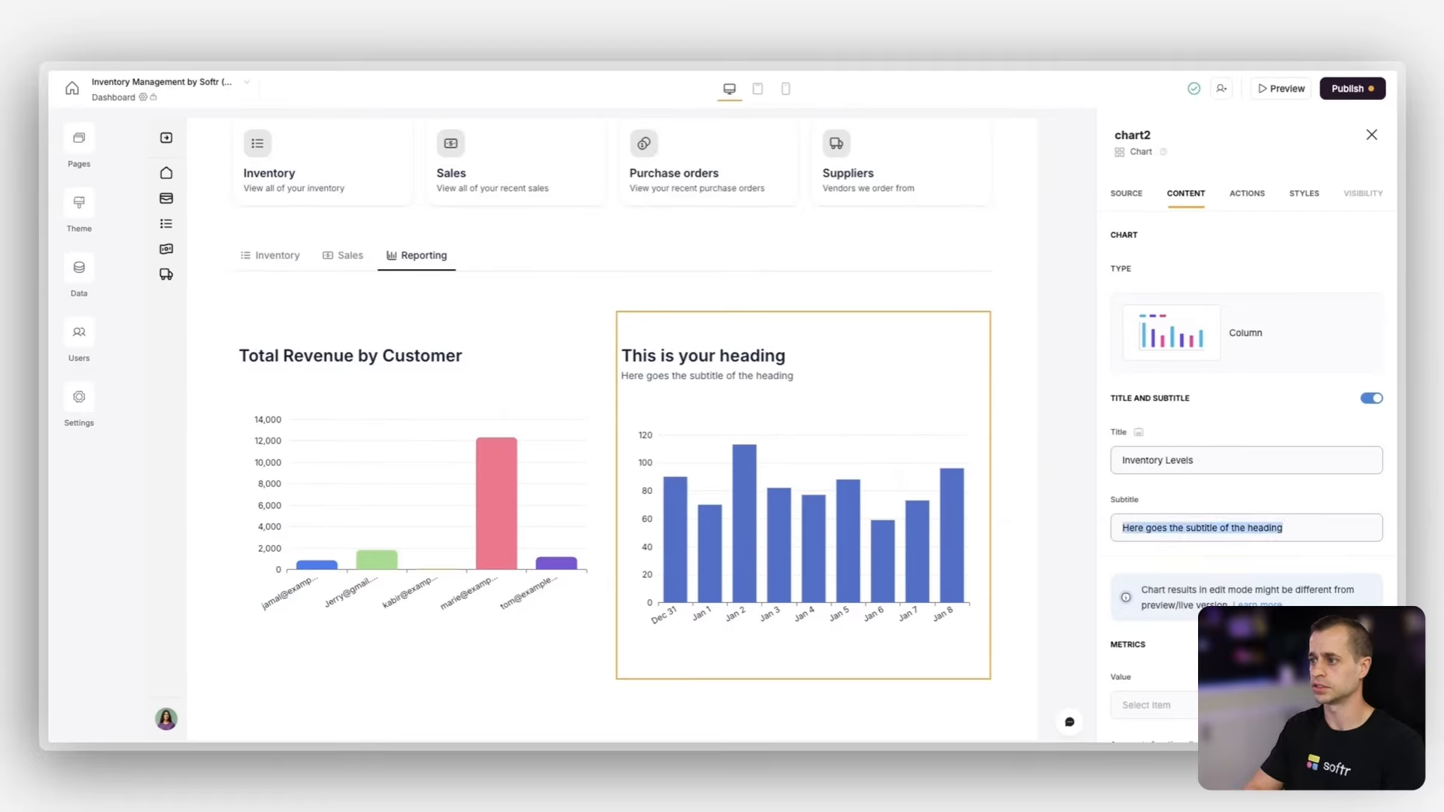
{"action": "key", "text": "BackSpace"}
Step: Set the Inventory Levels chart's metric value to Units available and group it by Product name
{"action": "scroll", "coordinate": [1223, 459], "scroll_direction": "down", "scroll_amount": 4}
{"action": "left_click", "coordinate": [1197, 406]}
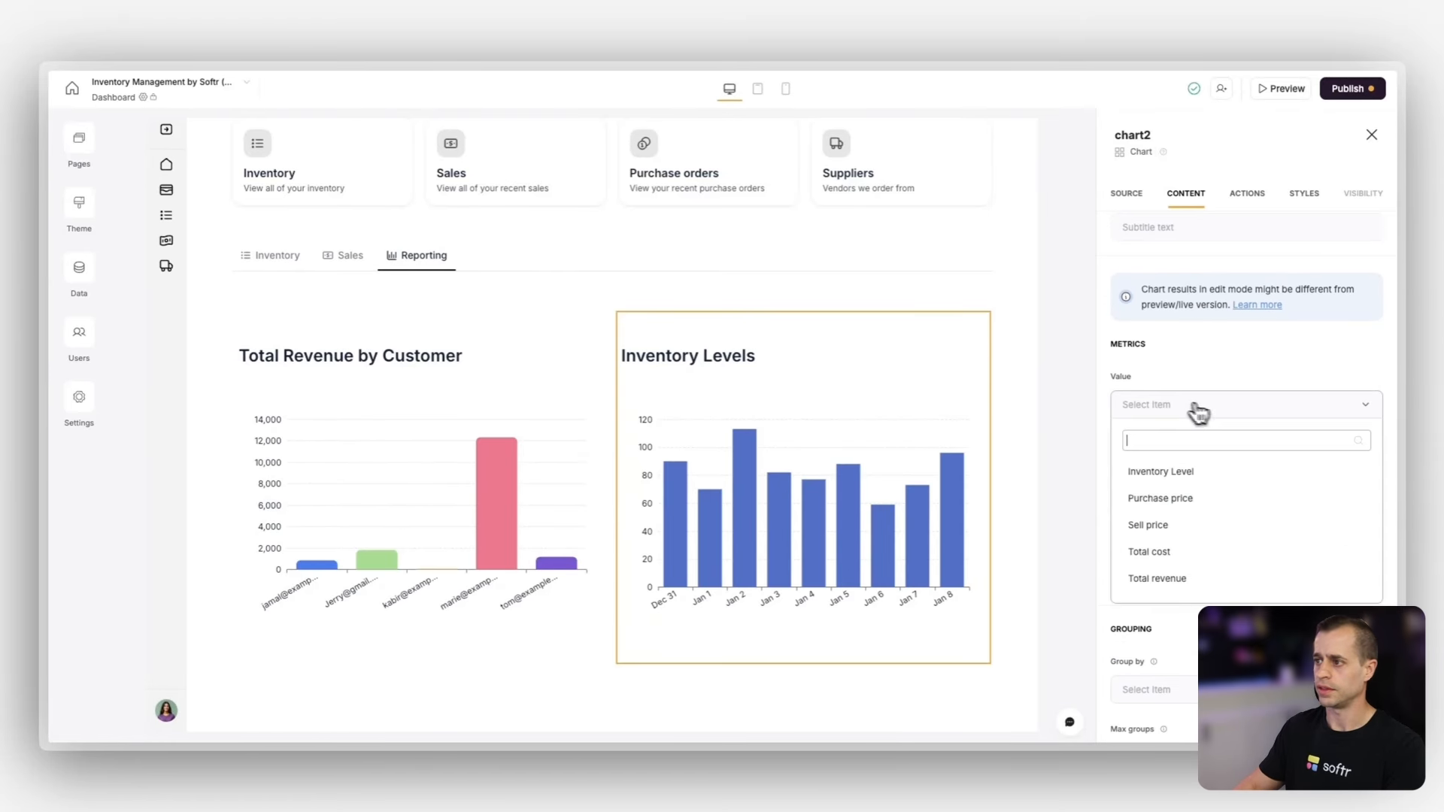
{"action": "type", "text": "Uni"}
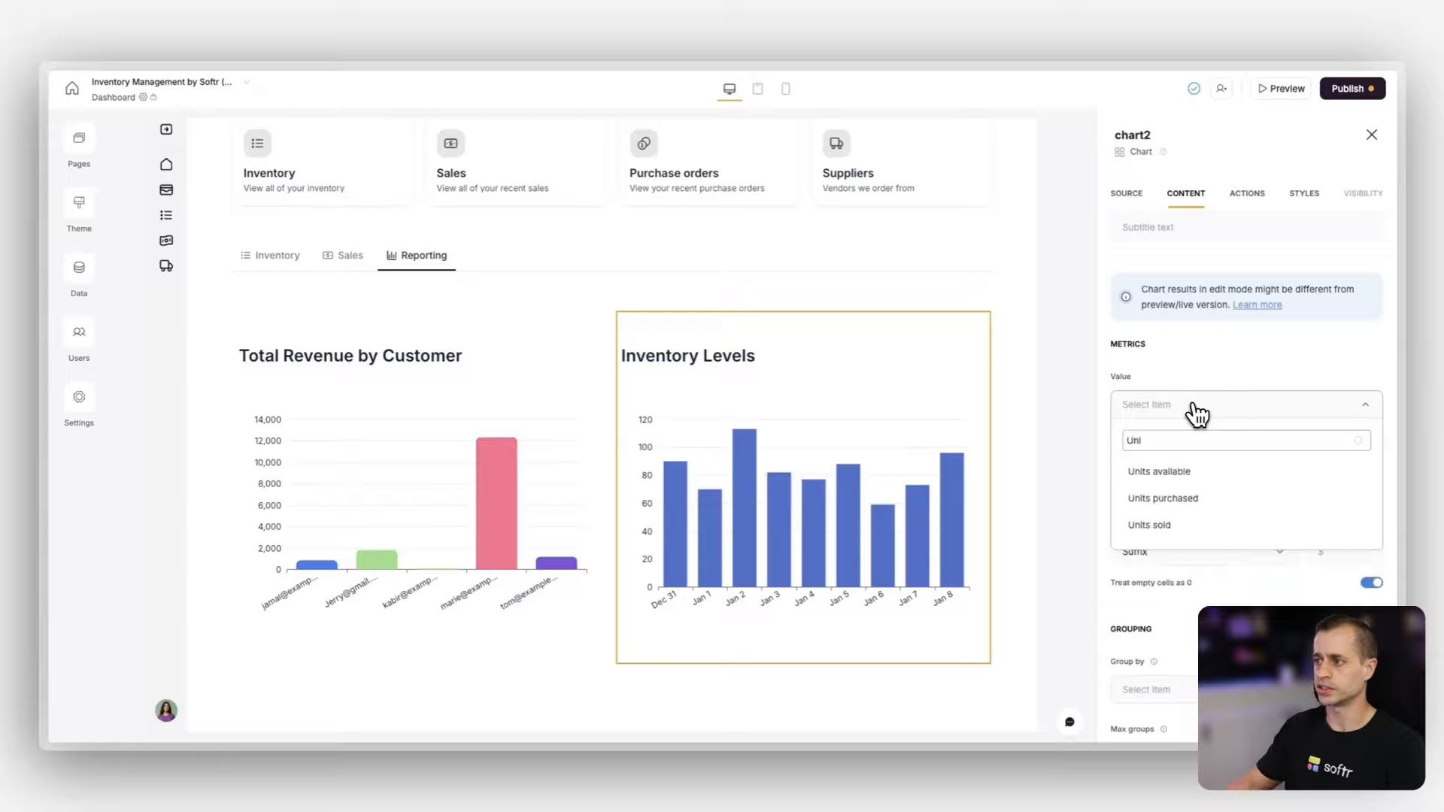
{"action": "left_click", "coordinate": [1173, 471]}
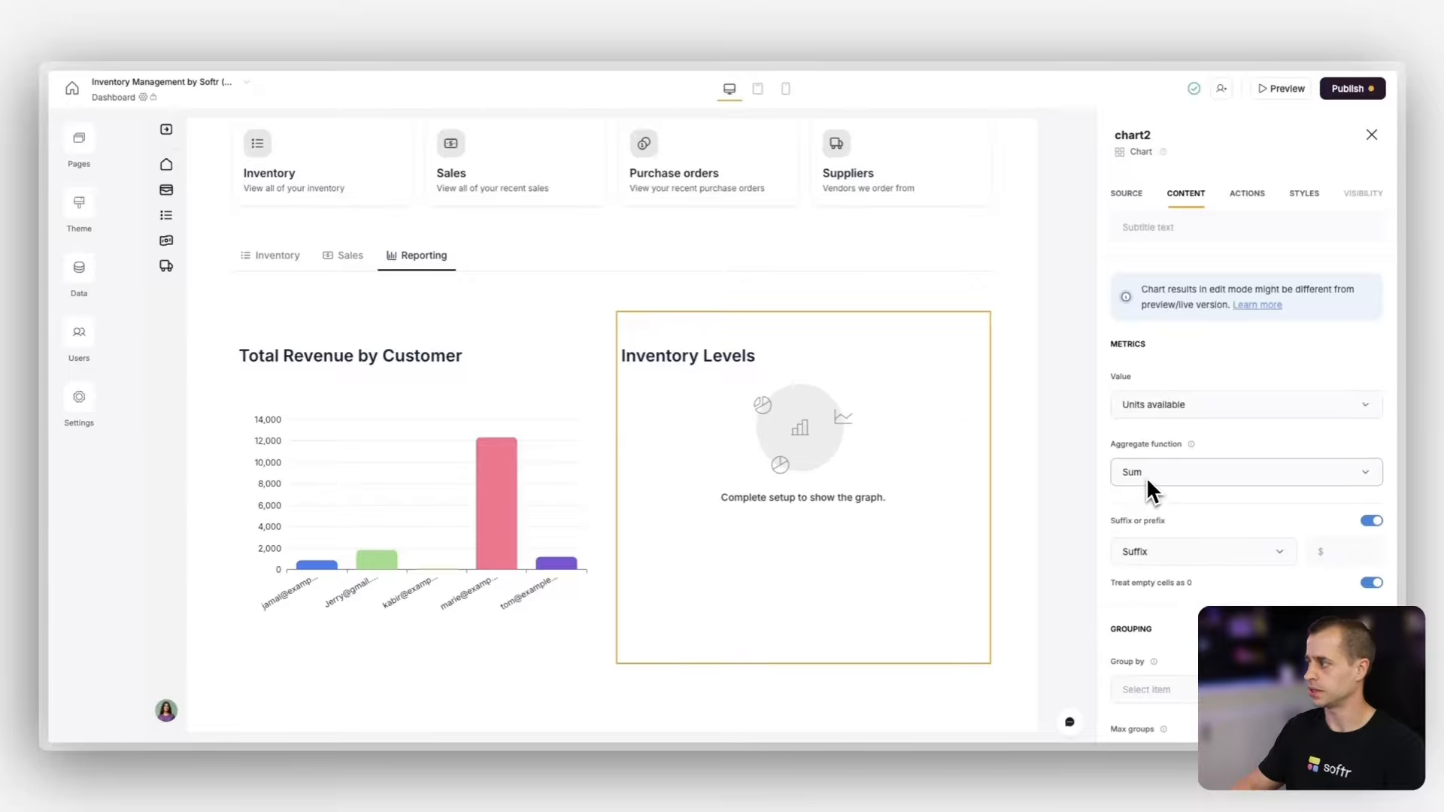
{"action": "scroll", "coordinate": [1146, 477], "scroll_direction": "down", "scroll_amount": 4}
{"action": "left_click", "coordinate": [1150, 427]}
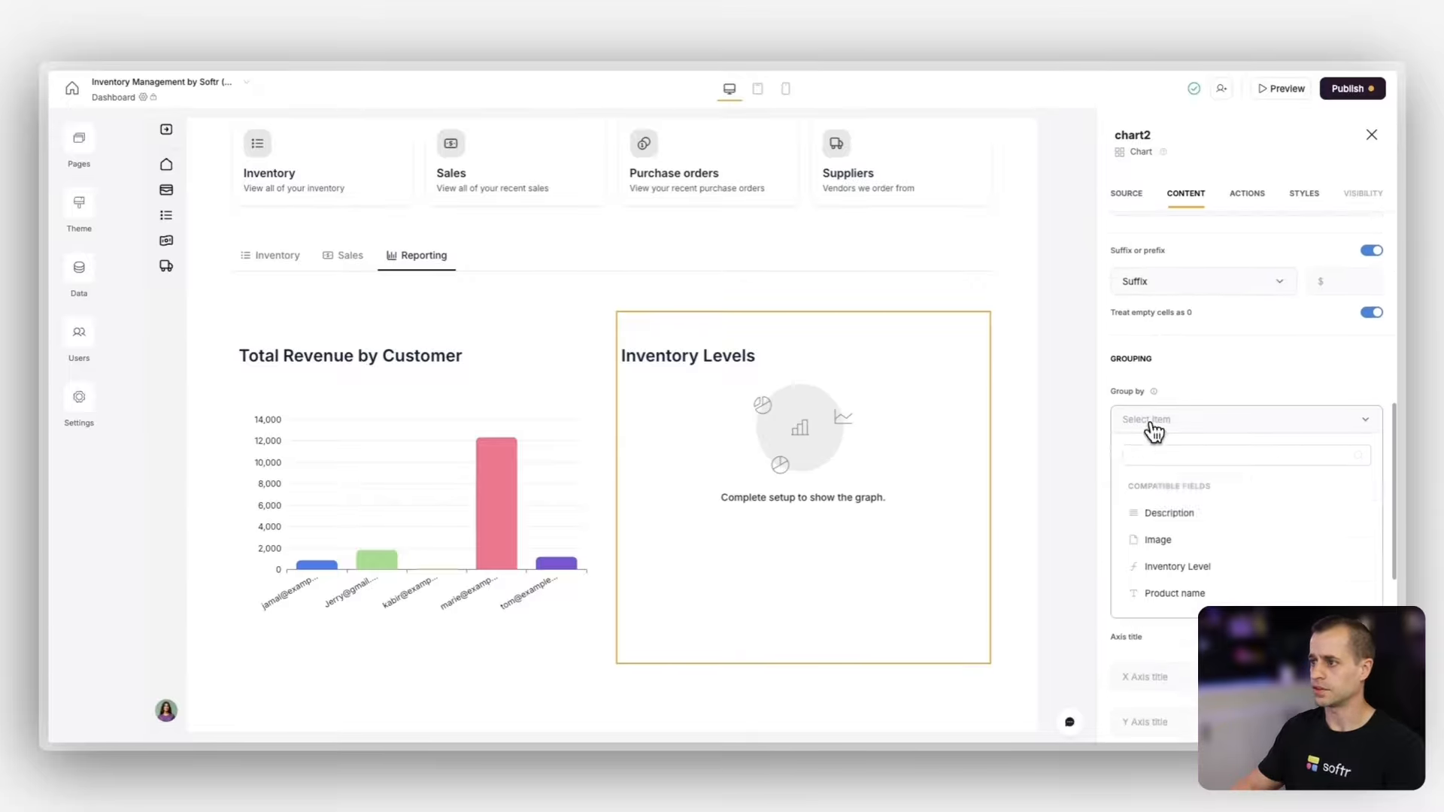
{"action": "scroll", "coordinate": [1218, 524], "scroll_direction": "down", "scroll_amount": 1}
{"action": "left_click", "coordinate": [1219, 524]}
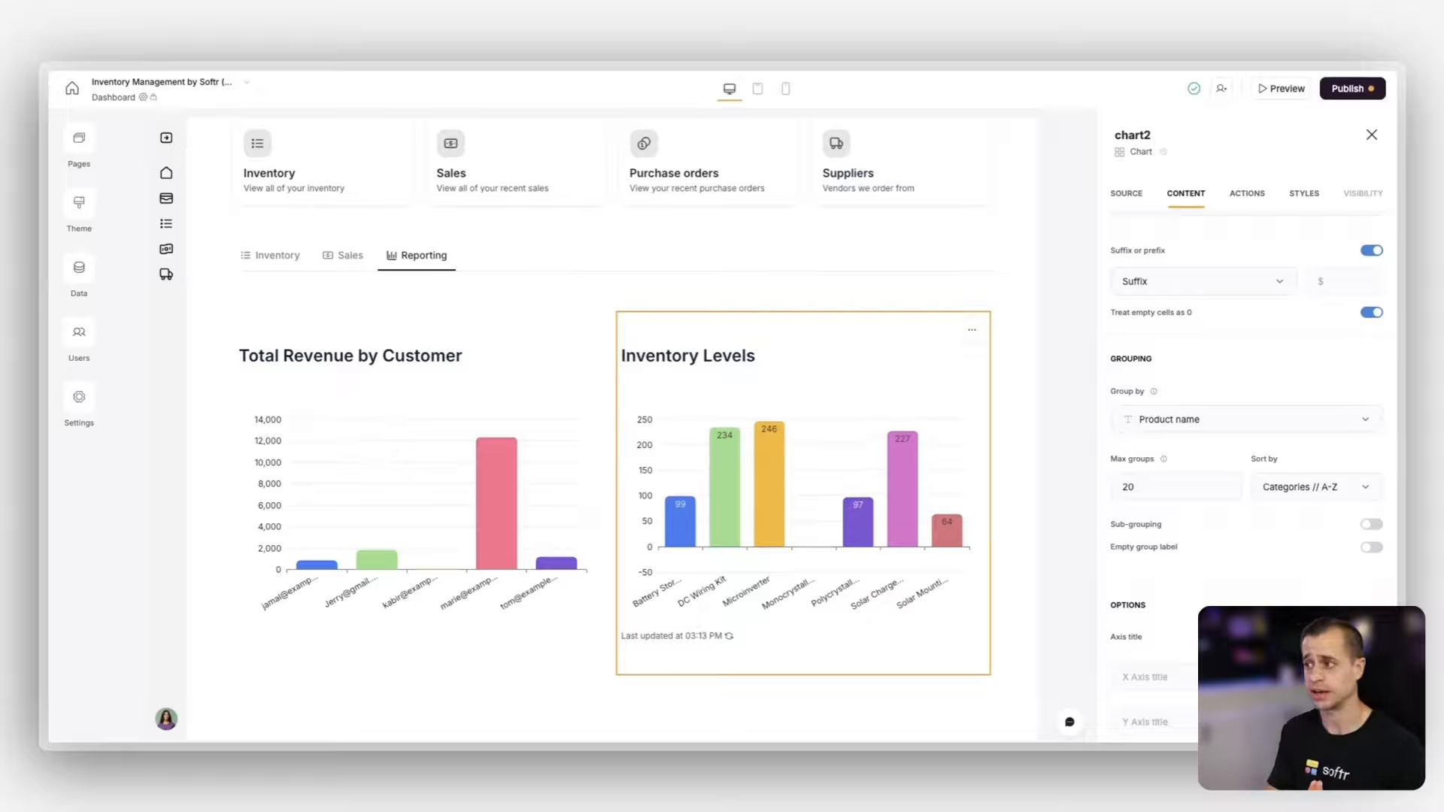
Step: Turn off the Inventory Levels chart's axis title, data tooltip and freshness footnote
{"action": "scroll", "coordinate": [1133, 530], "scroll_direction": "down", "scroll_amount": 1}
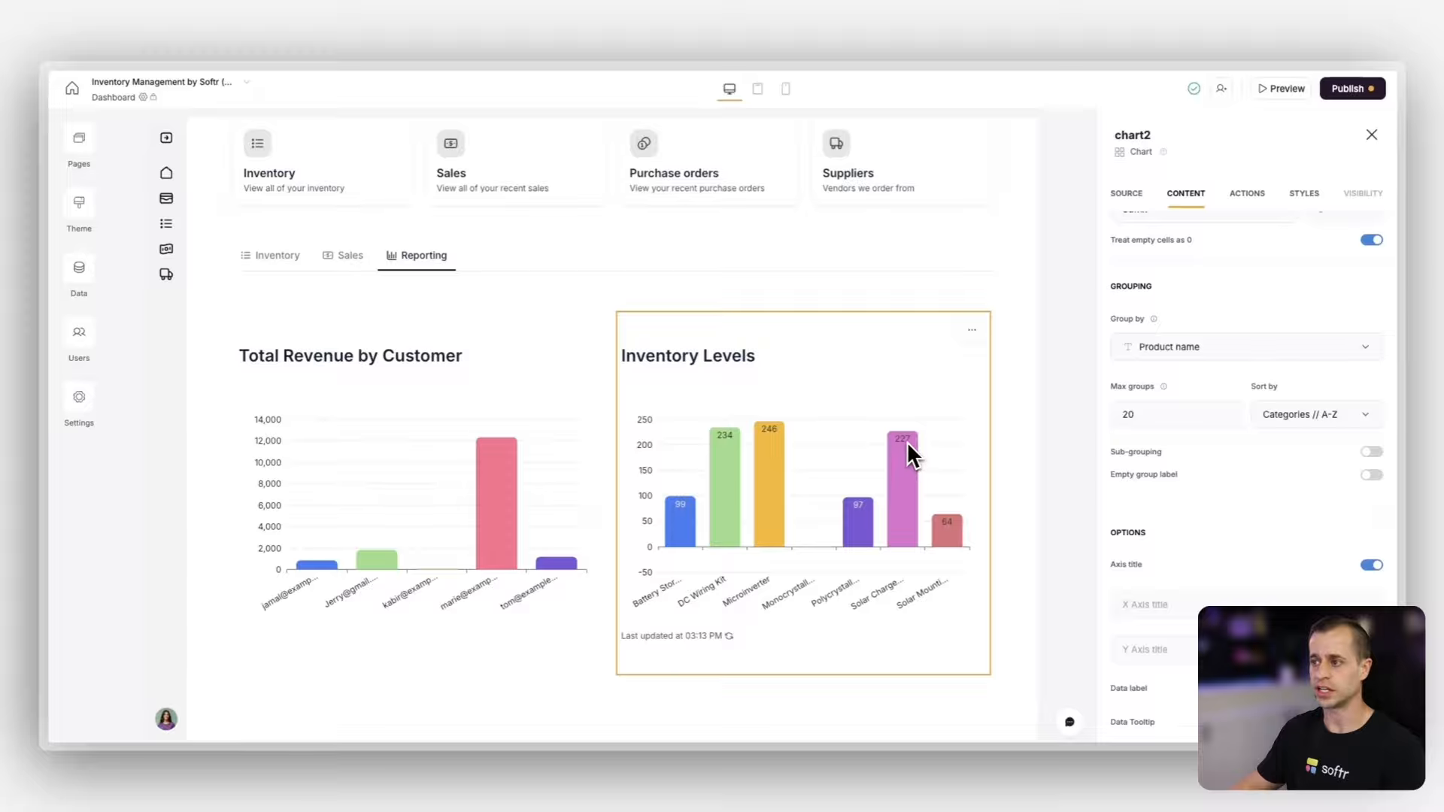
{"action": "scroll", "coordinate": [1317, 517], "scroll_direction": "down", "scroll_amount": 2}
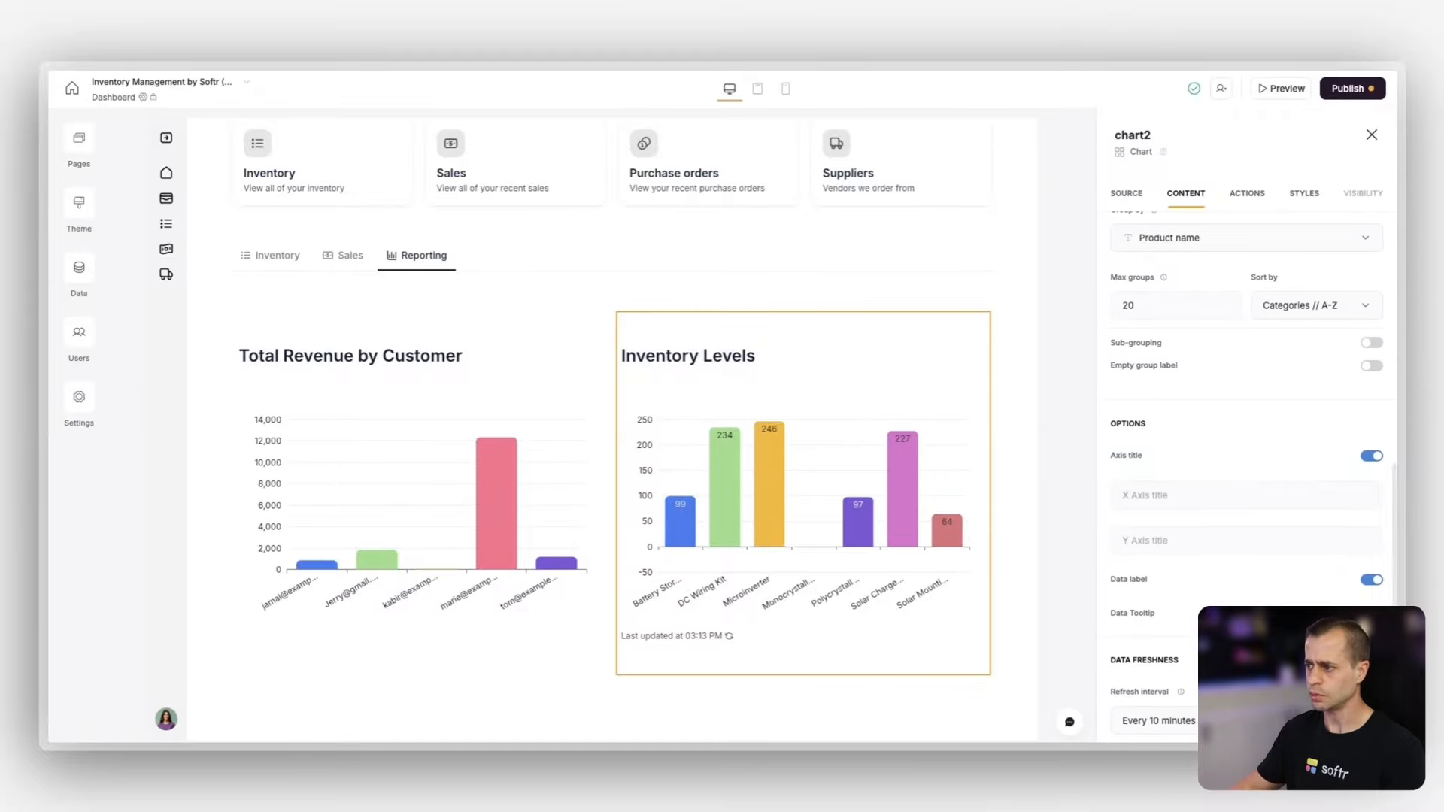
{"action": "left_click", "coordinate": [1372, 457]}
{"action": "scroll", "coordinate": [1324, 495], "scroll_direction": "down", "scroll_amount": 3}
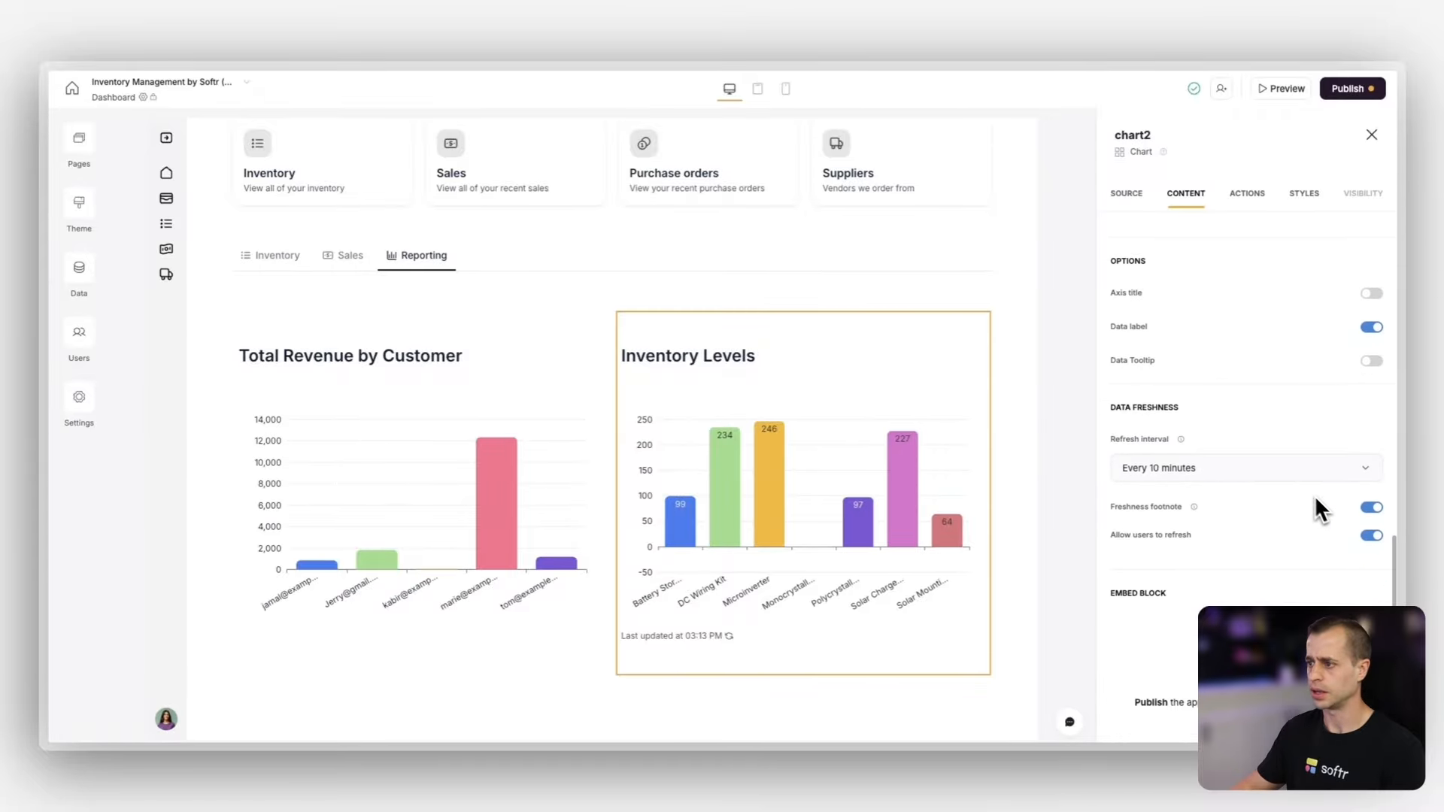
{"action": "left_click", "coordinate": [1372, 507]}
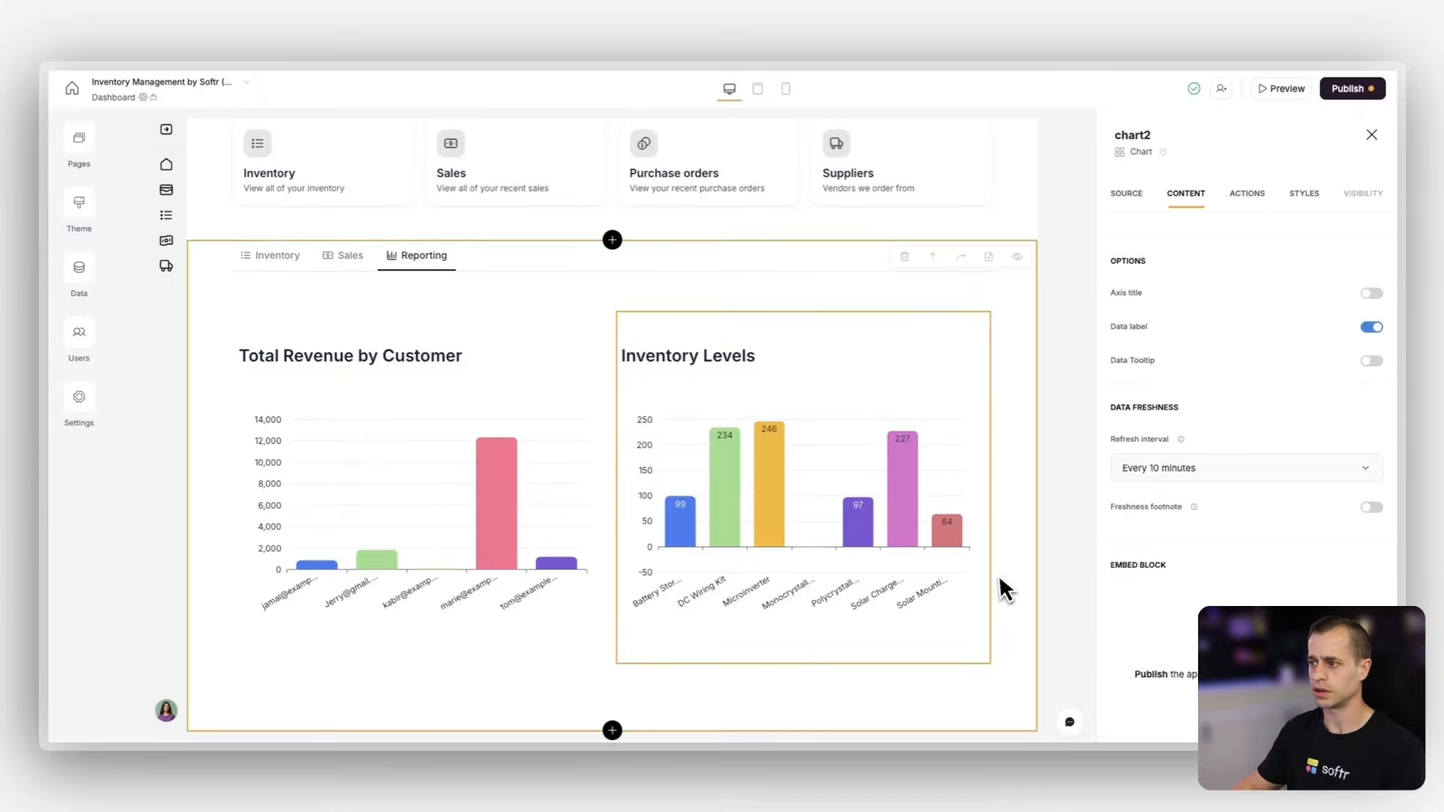
{"action": "scroll", "coordinate": [1297, 542], "scroll_direction": "down", "scroll_amount": 1}
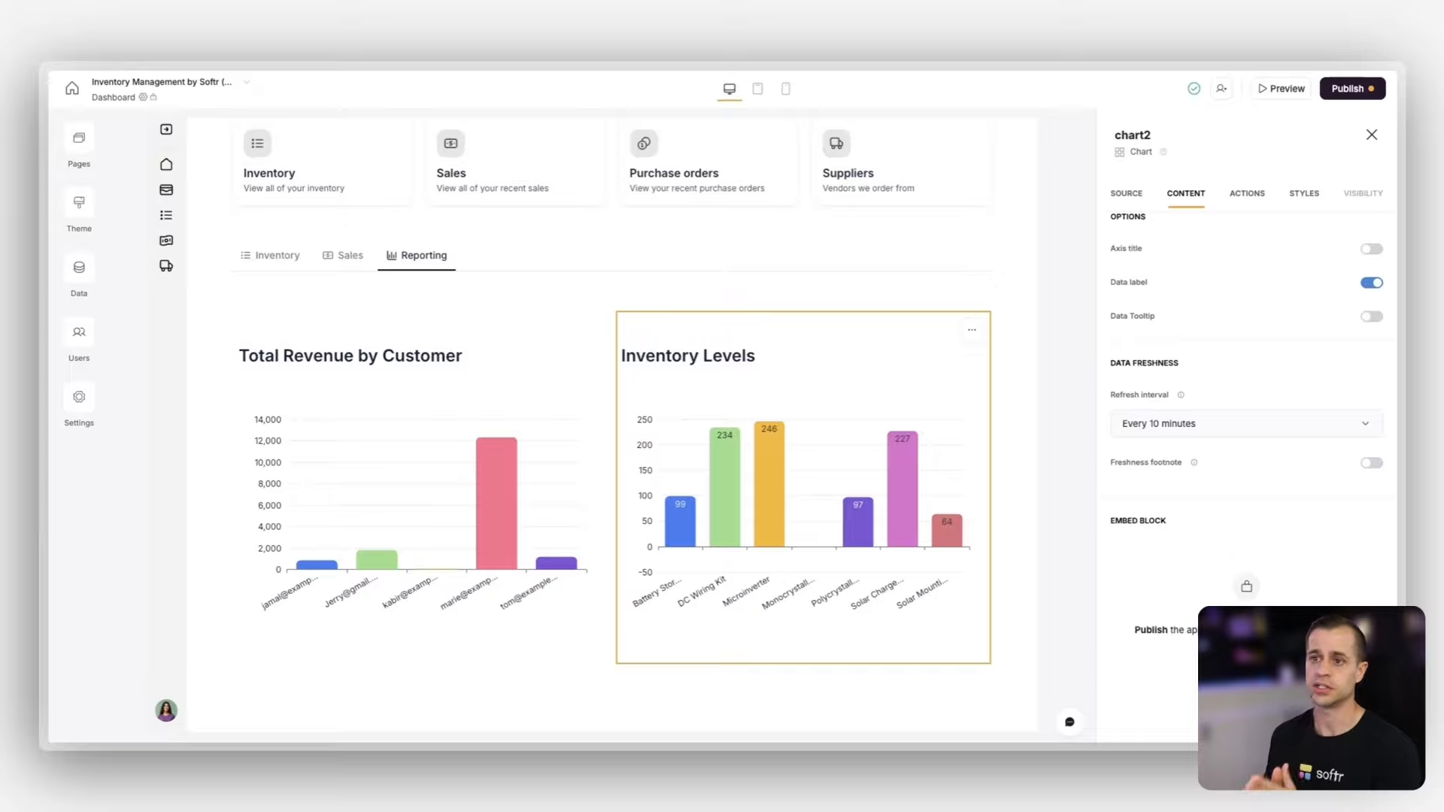
{"action": "left_click", "coordinate": [456, 511]}
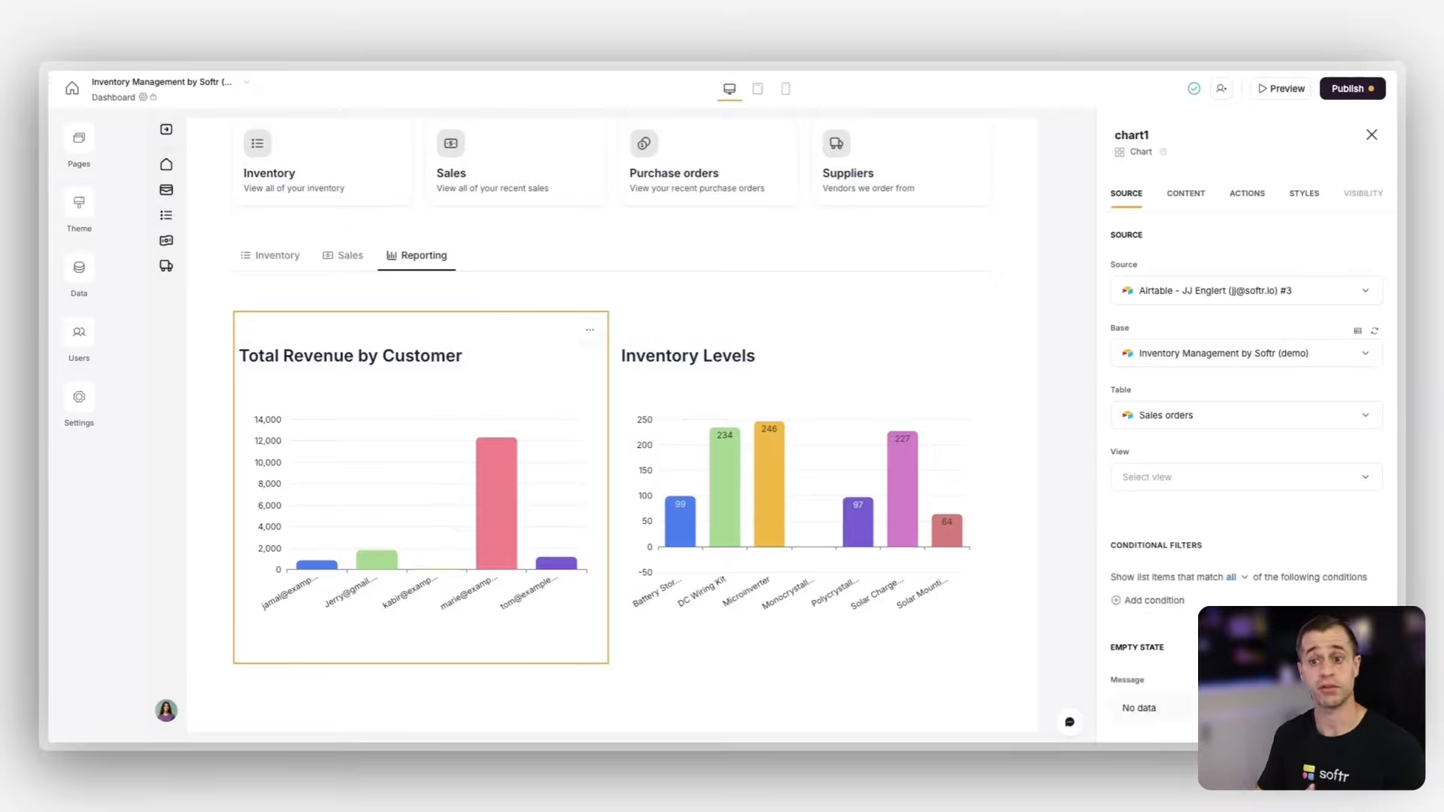
{"action": "left_click", "coordinate": [828, 444]}
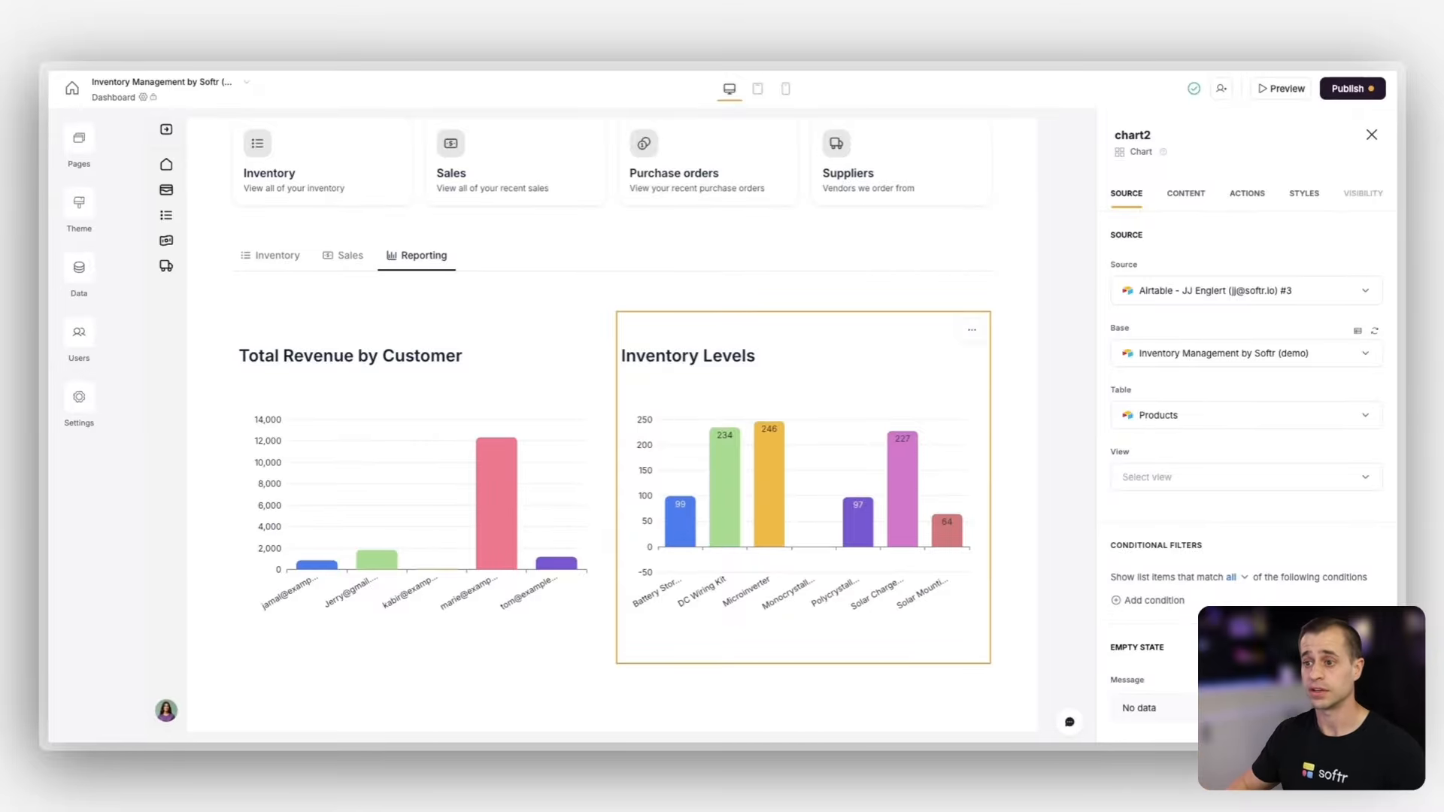
Step: Add a full-width Column chart below the two-chart container and connect it to the Sales orders table
{"action": "scroll", "coordinate": [825, 446], "scroll_direction": "down", "scroll_amount": 1}
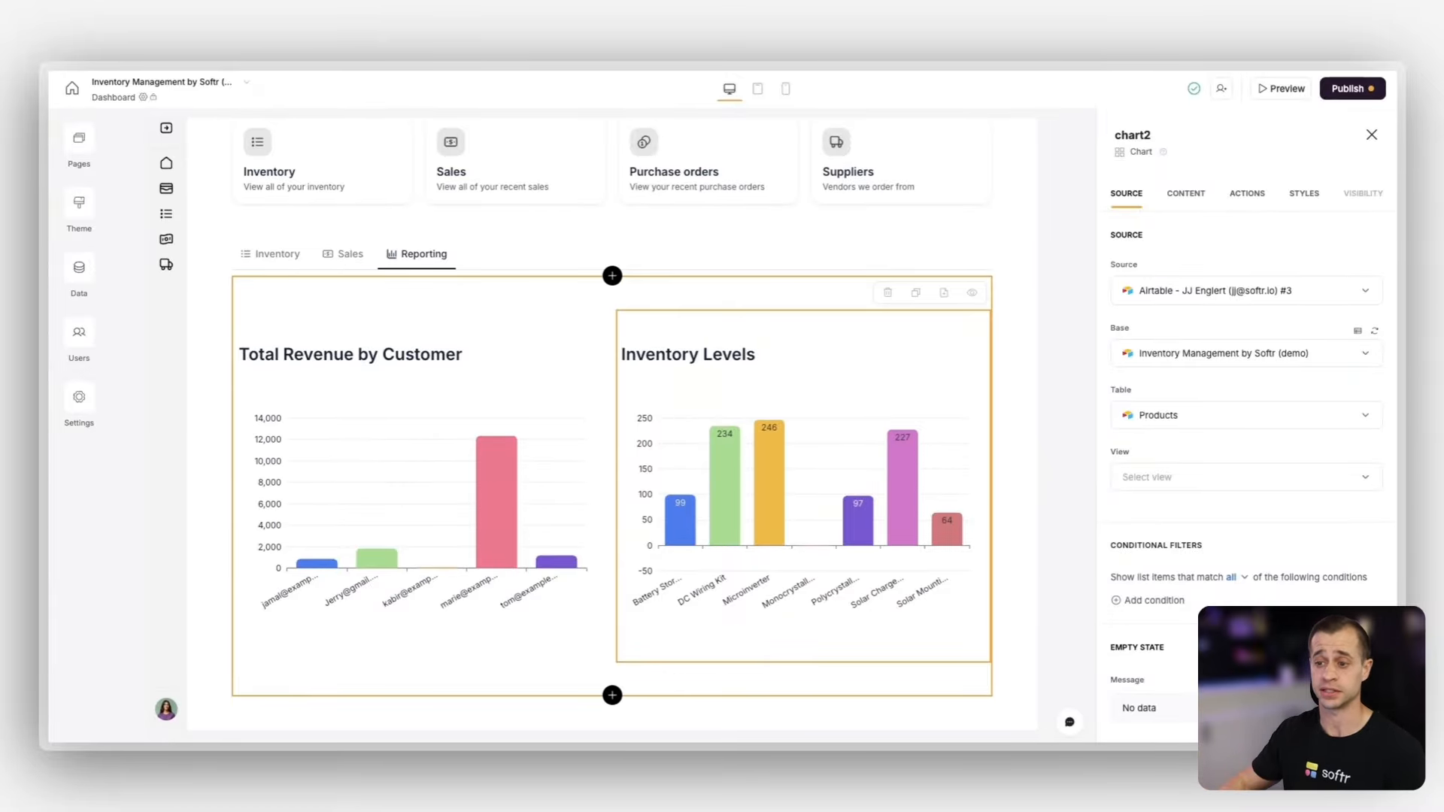
{"action": "left_click", "coordinate": [612, 695]}
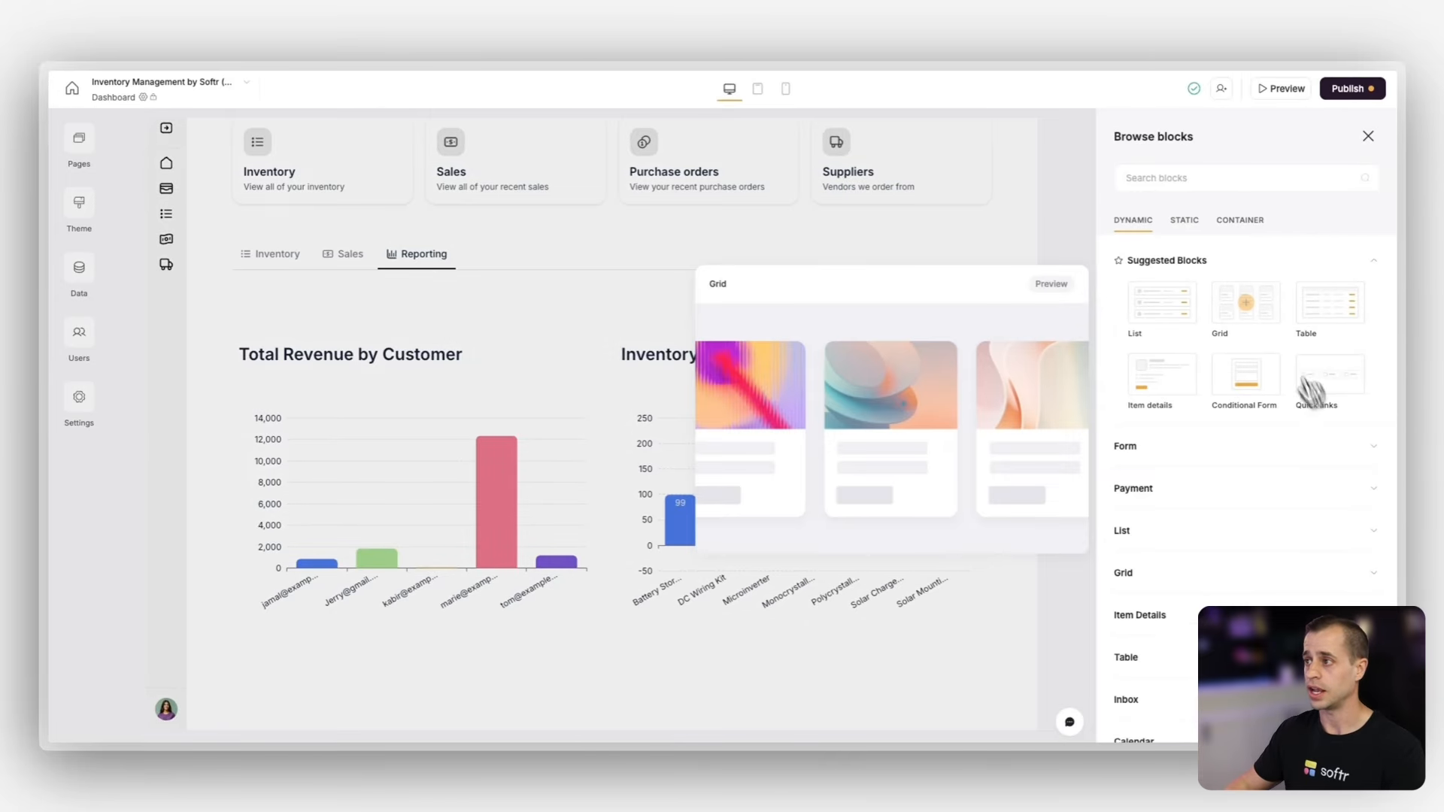
{"action": "scroll", "coordinate": [1203, 519], "scroll_direction": "down", "scroll_amount": 3}
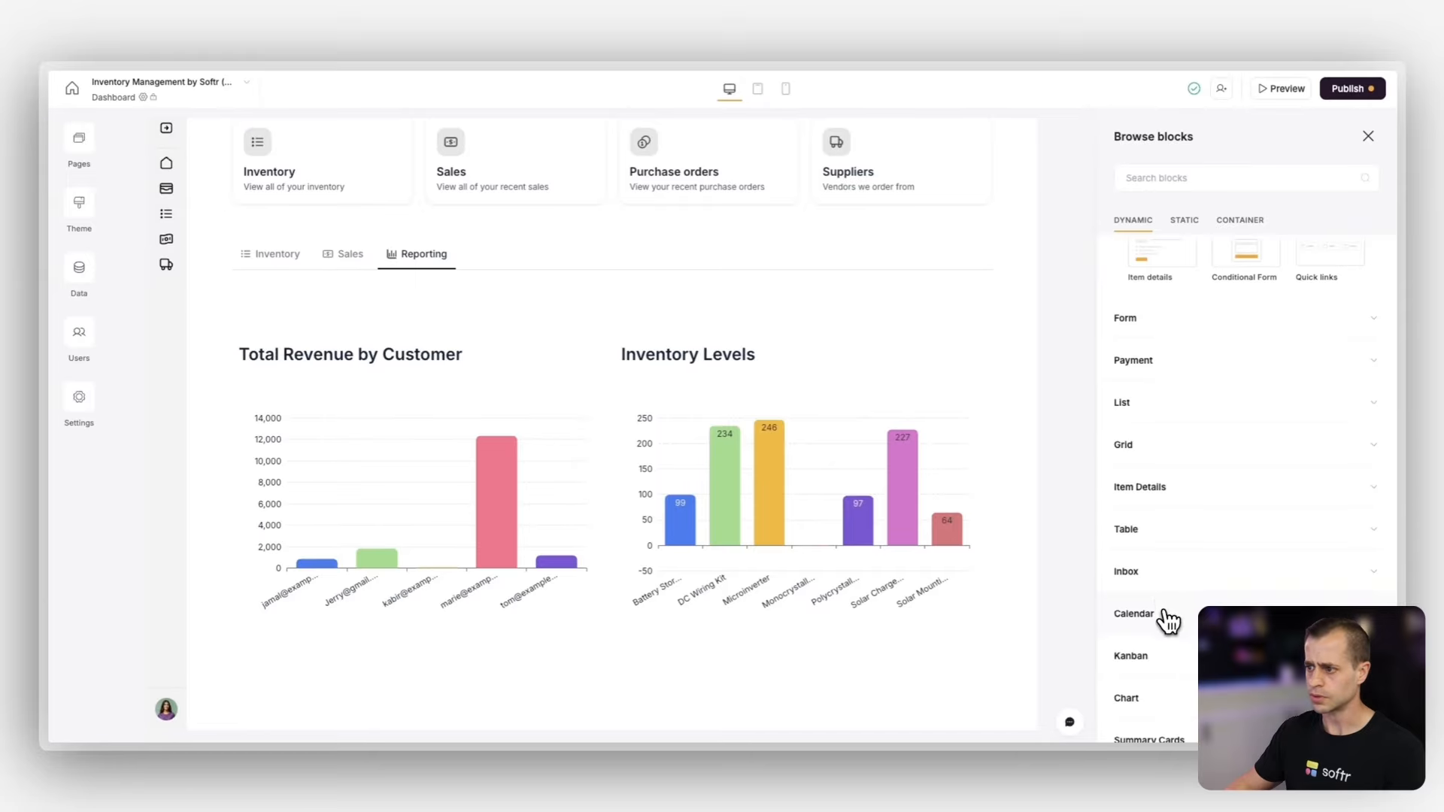
{"action": "left_click", "coordinate": [1154, 695]}
{"action": "scroll", "coordinate": [1199, 483], "scroll_direction": "down", "scroll_amount": 5}
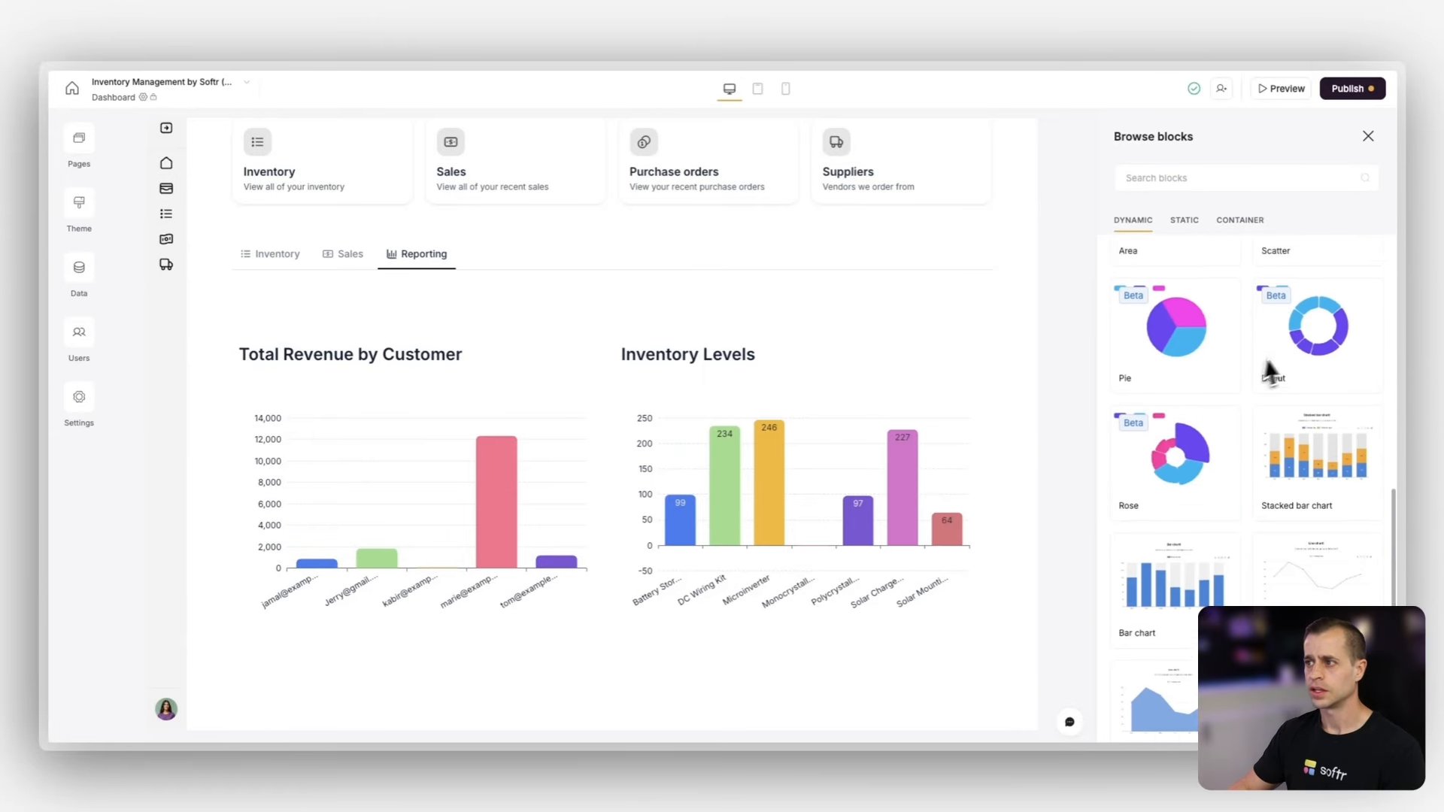
{"action": "scroll", "coordinate": [1271, 376], "scroll_direction": "up", "scroll_amount": 5}
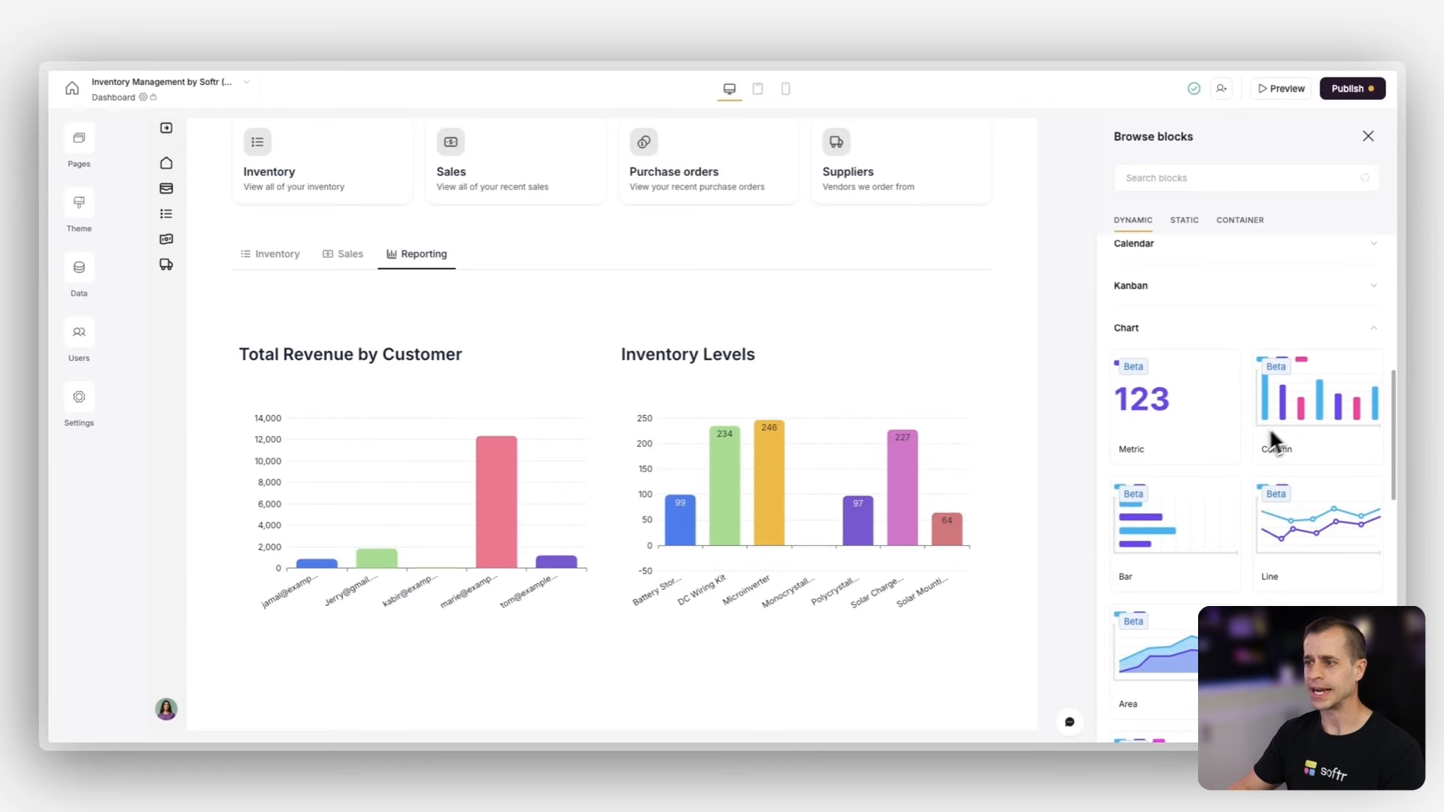
{"action": "left_click", "coordinate": [1320, 406]}
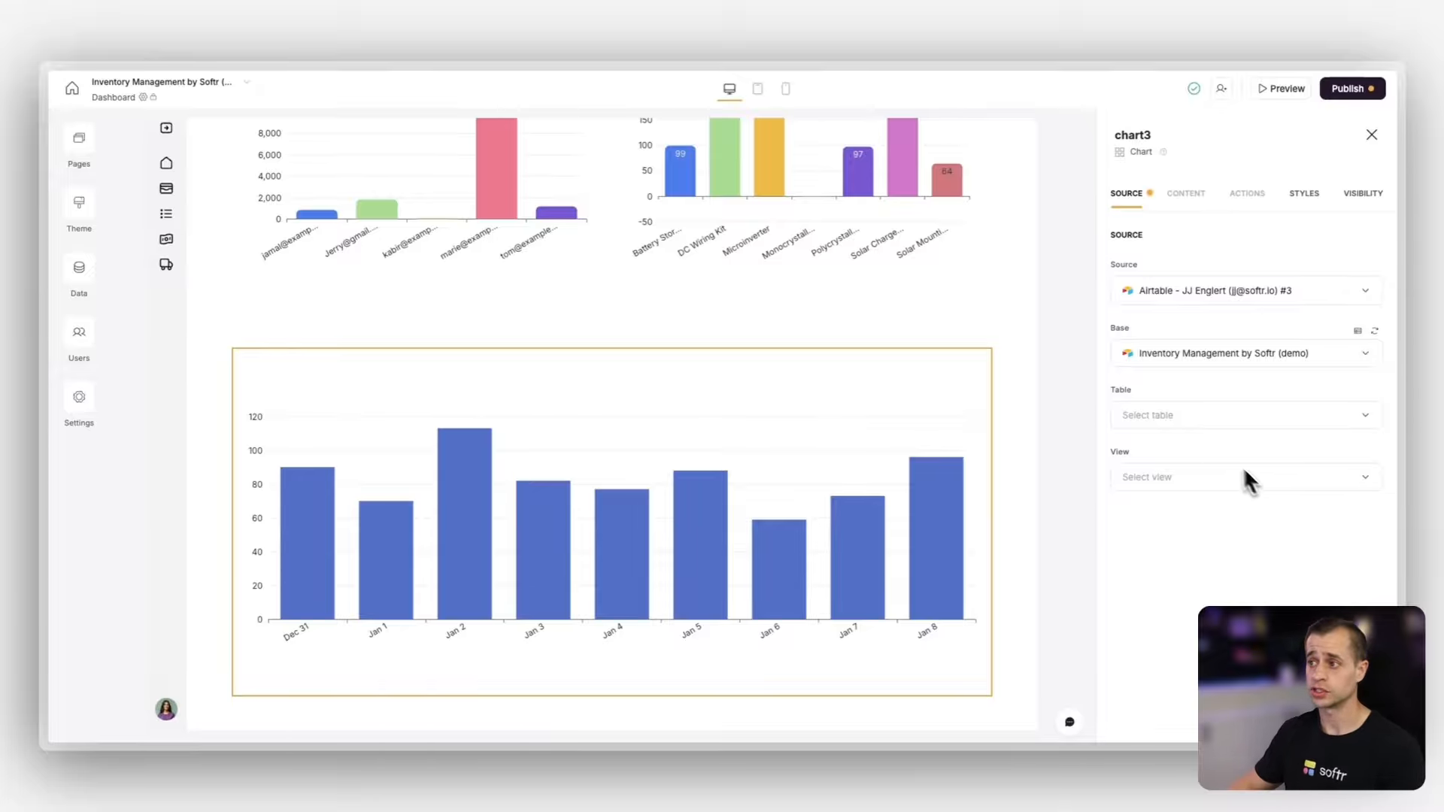
{"action": "left_click", "coordinate": [1181, 419]}
{"action": "left_click", "coordinate": [1171, 560]}
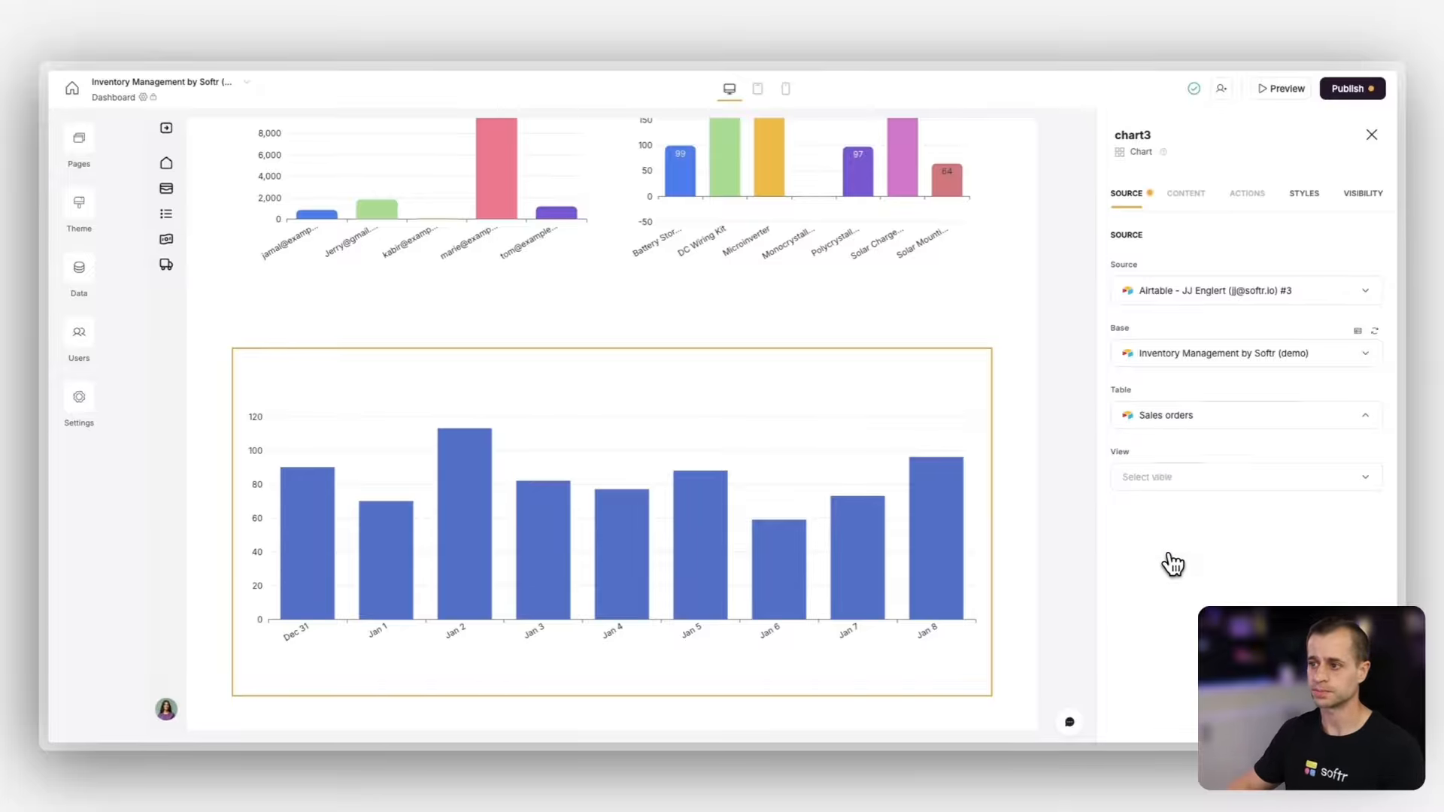
Step: Enable the new chart's title and subtitle, title it "Revenue by Sales Rep", and clear the subtitle
{"action": "left_click", "coordinate": [1189, 197]}
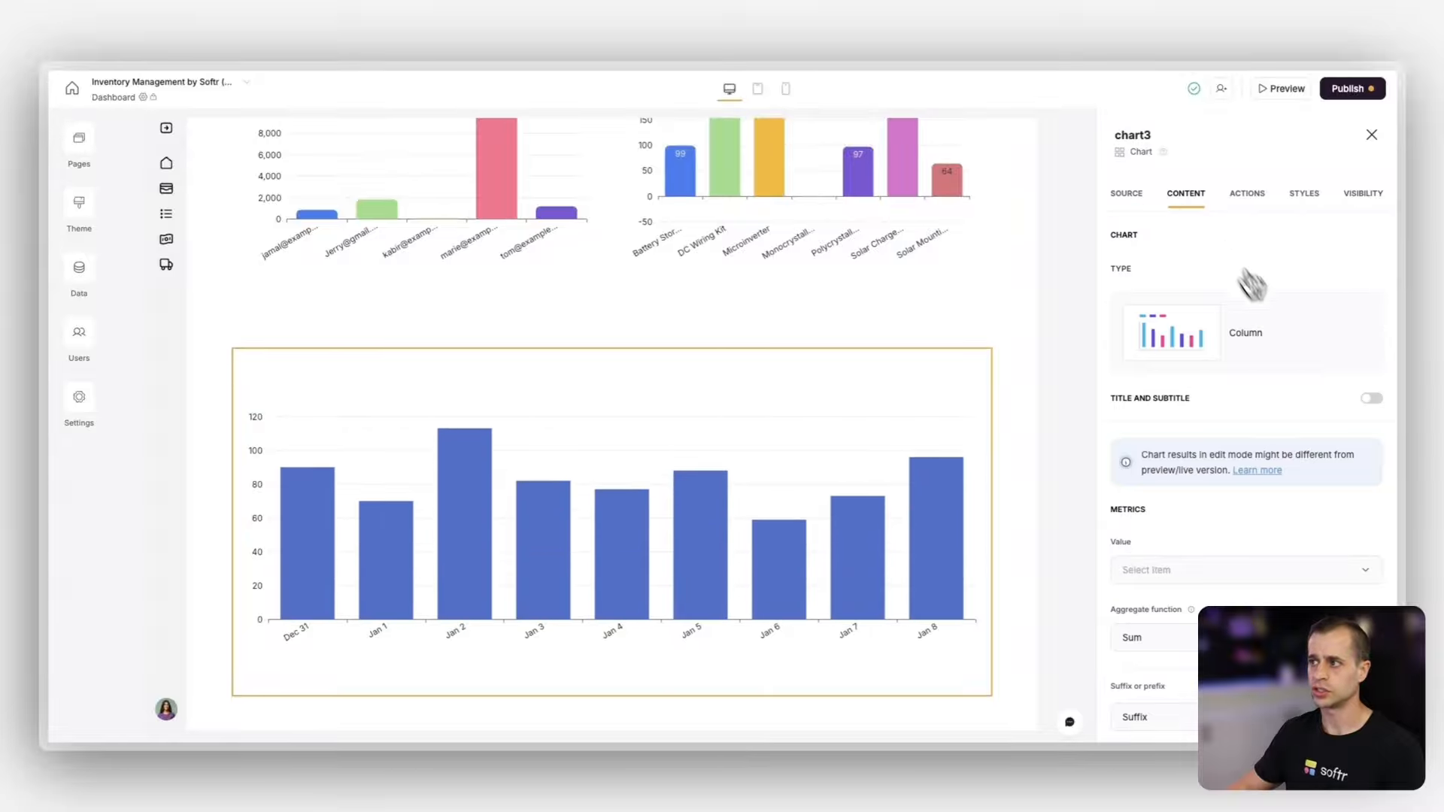
{"action": "left_click", "coordinate": [1371, 399]}
{"action": "triple_click", "coordinate": [1192, 458]}
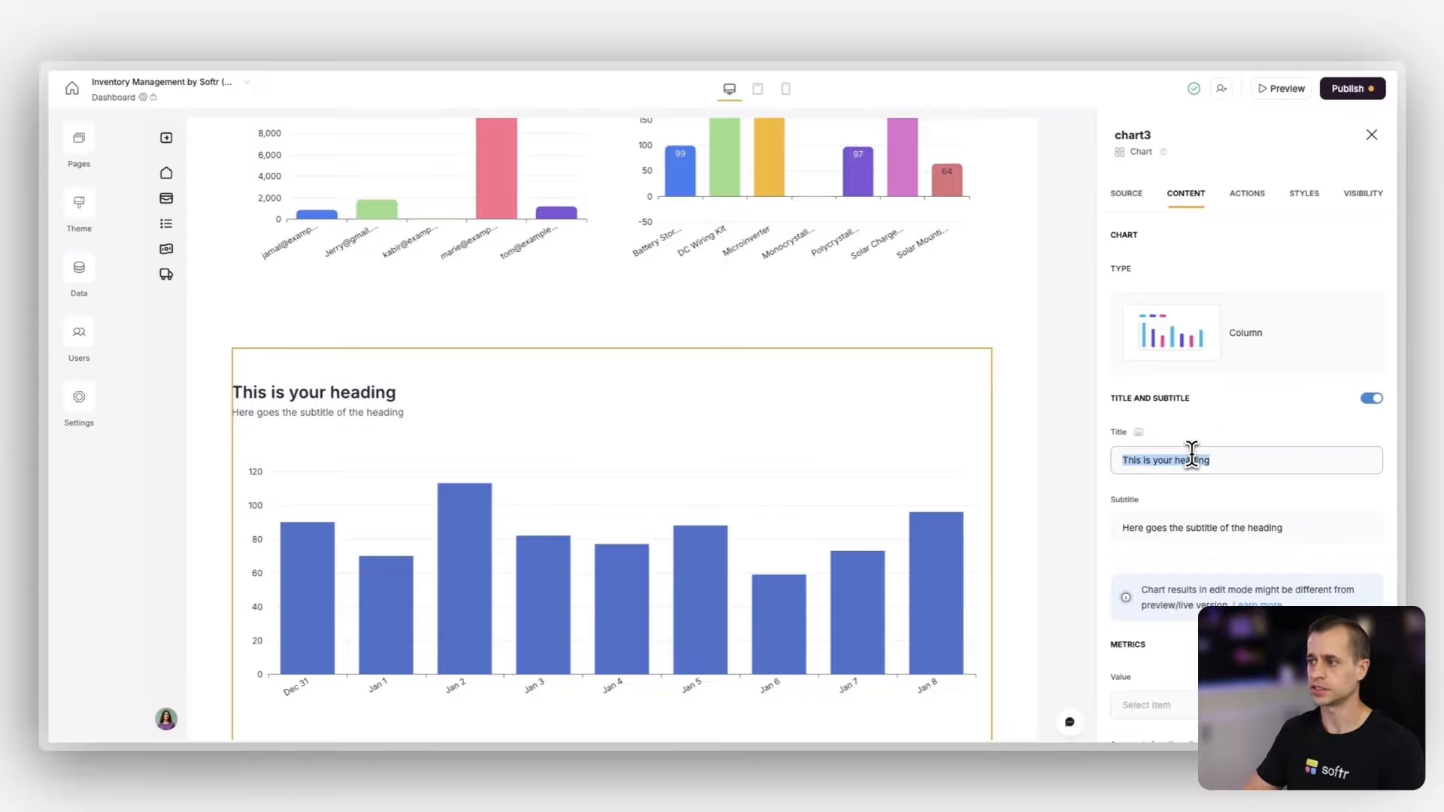
{"action": "type", "text": "Revenue by Sal"}
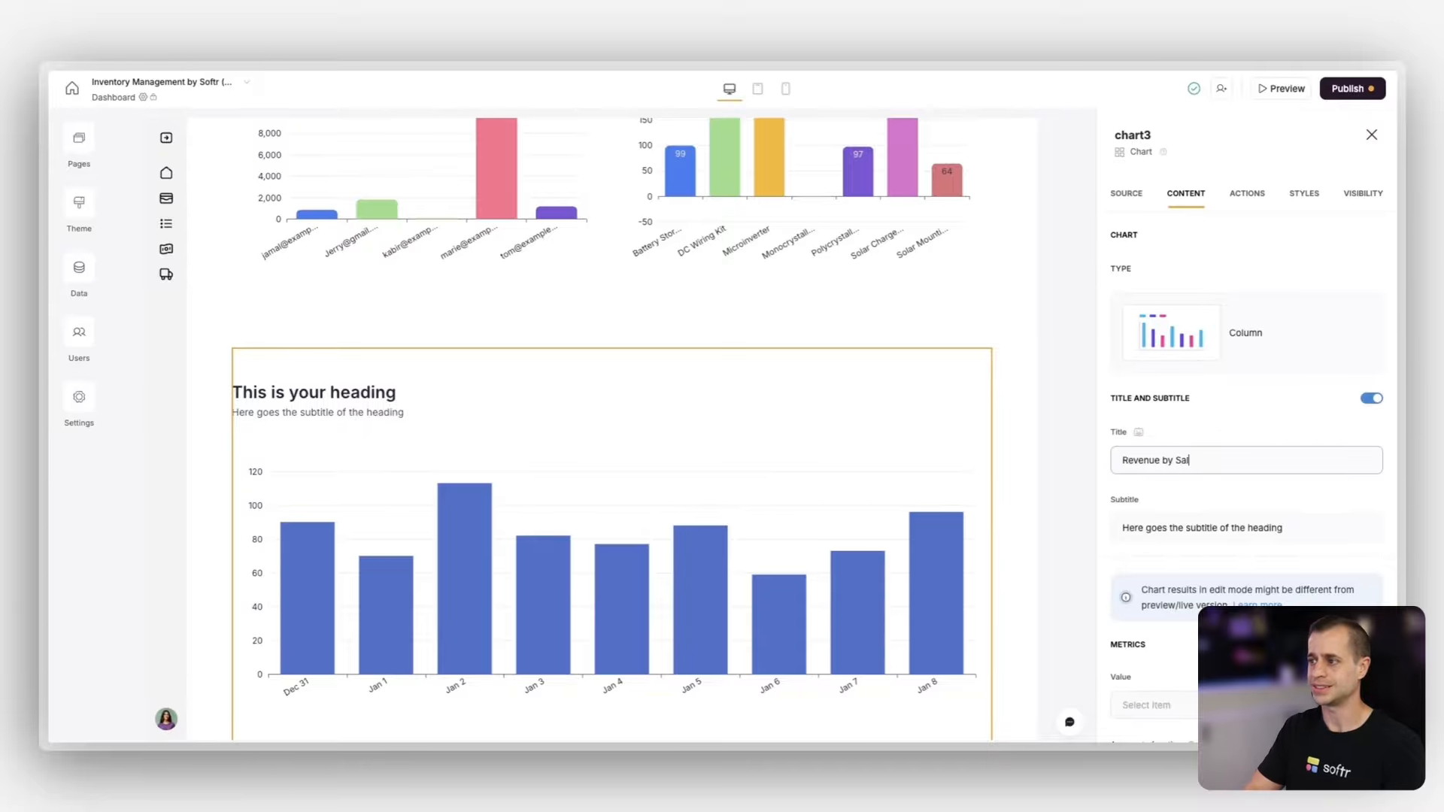
{"action": "type", "text": "es Rep"}
{"action": "triple_click", "coordinate": [1191, 526]}
{"action": "key", "text": "BackSpace"}
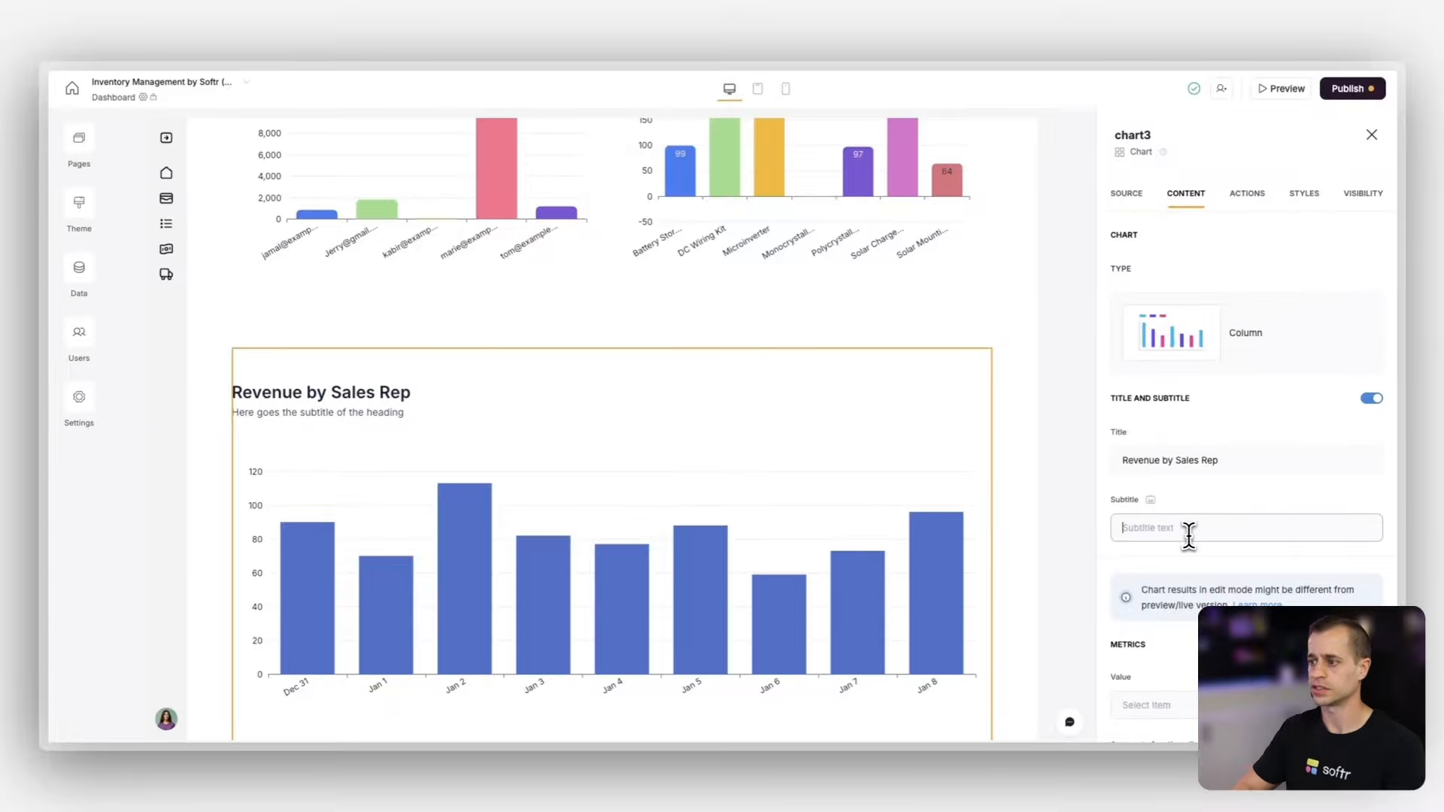
Step: Set the Revenue by Sales Rep chart's metric value to Order amount and group it by Name (from Related Sales person)
{"action": "scroll", "coordinate": [1188, 536], "scroll_direction": "down", "scroll_amount": 4}
{"action": "scroll", "coordinate": [1177, 482], "scroll_direction": "down", "scroll_amount": 2}
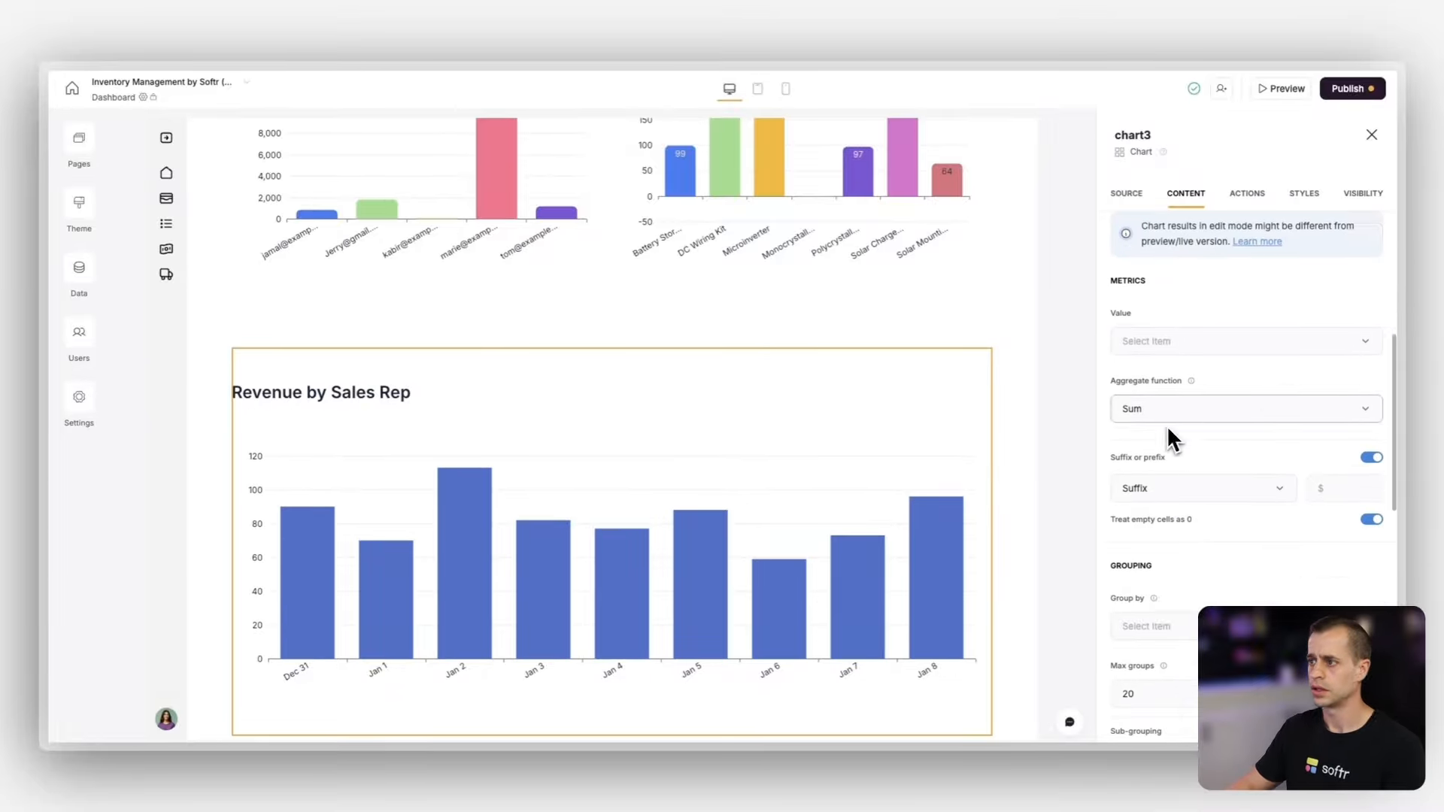
{"action": "left_click", "coordinate": [1170, 347]}
{"action": "left_click", "coordinate": [1184, 380]}
{"action": "scroll", "coordinate": [1183, 388], "scroll_direction": "down", "scroll_amount": 1}
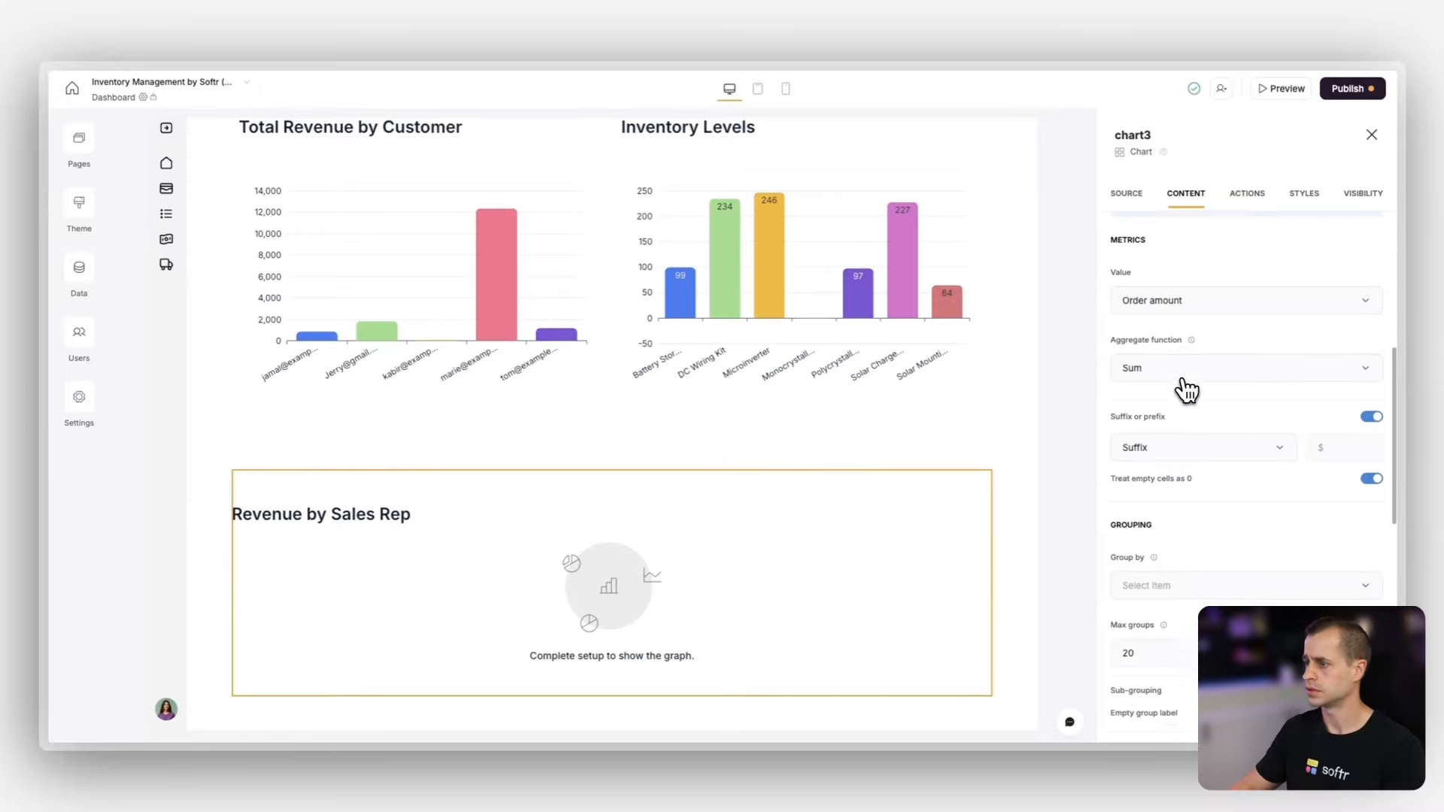
{"action": "scroll", "coordinate": [1174, 404], "scroll_direction": "down", "scroll_amount": 3}
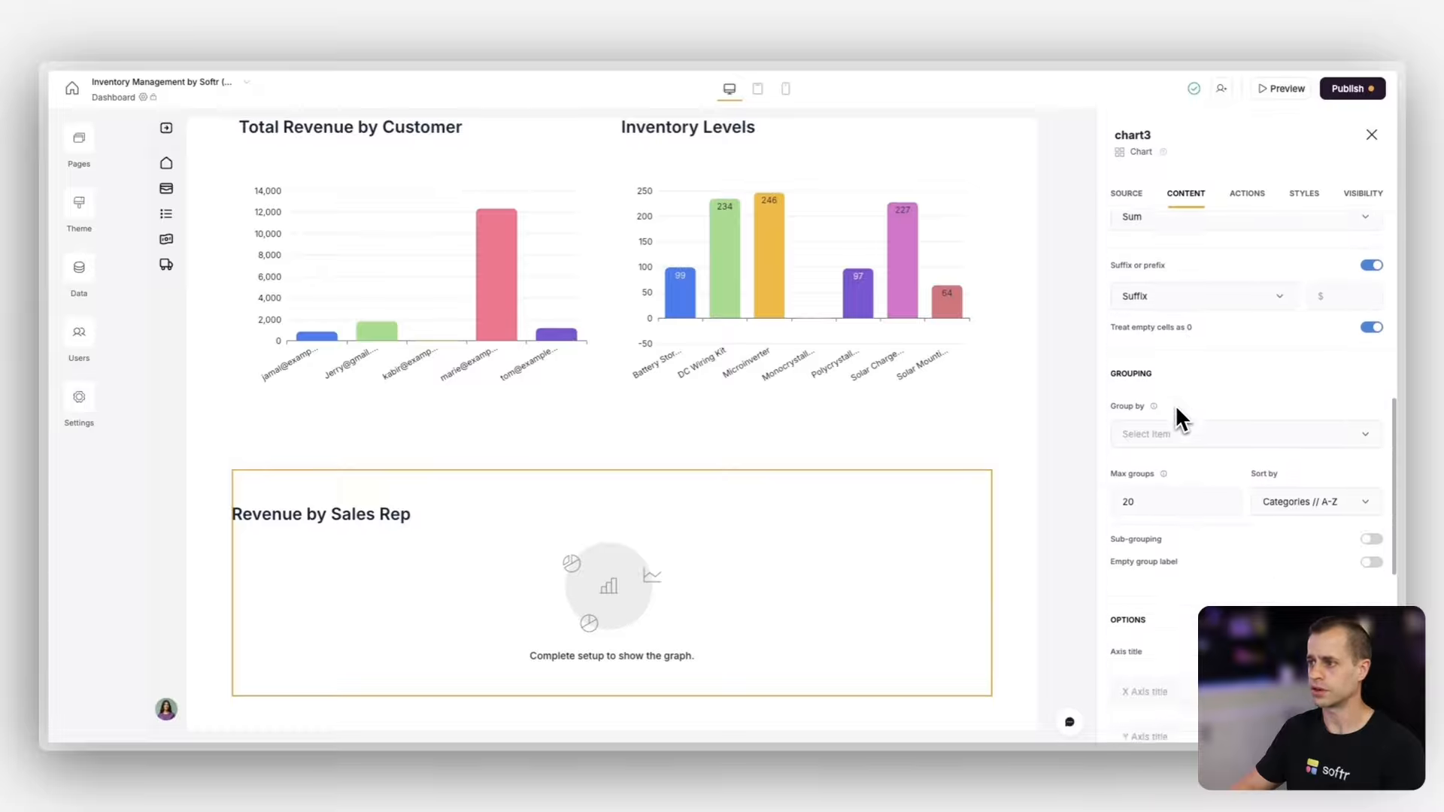
{"action": "left_click", "coordinate": [1178, 406]}
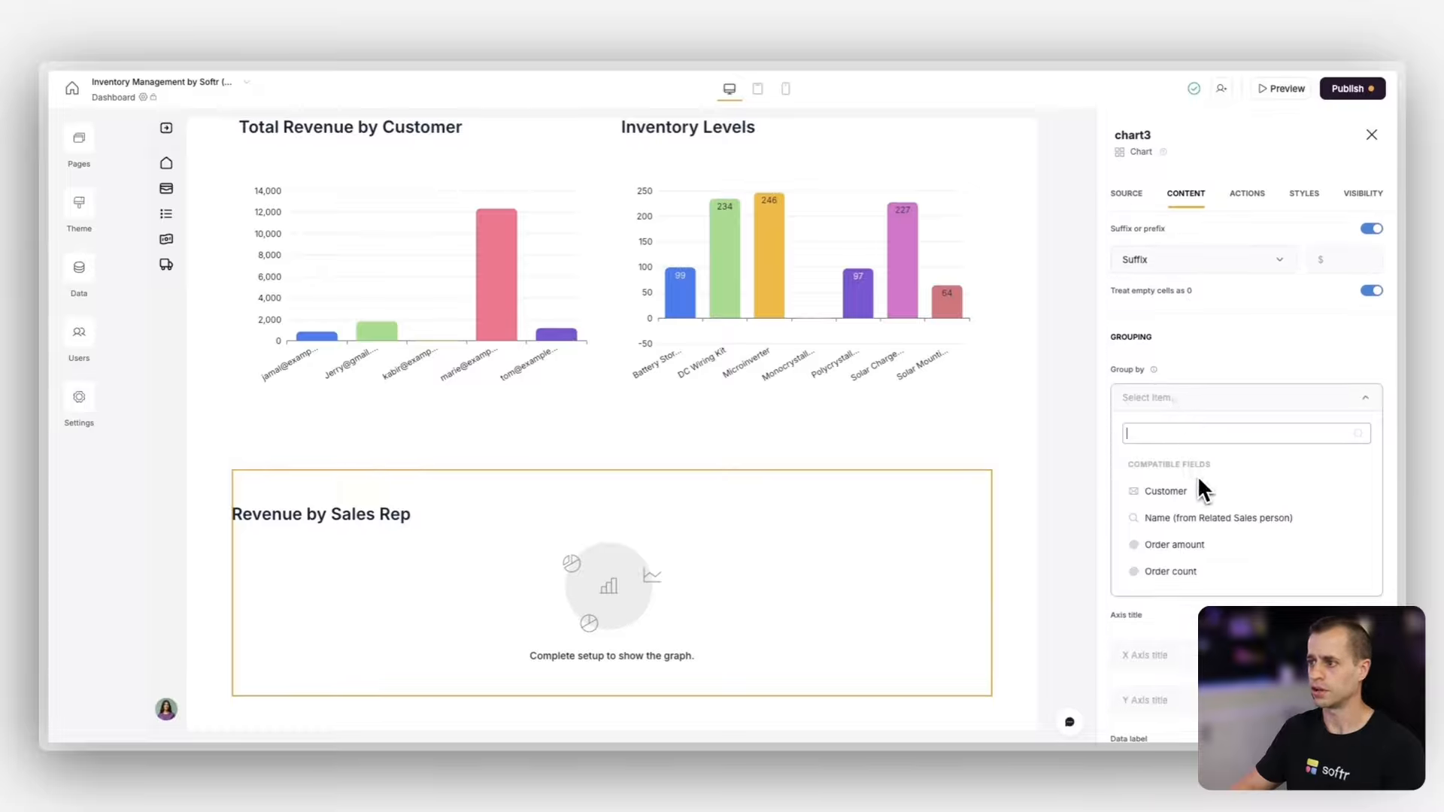
{"action": "scroll", "coordinate": [1196, 481], "scroll_direction": "down", "scroll_amount": 4}
{"action": "scroll", "coordinate": [1196, 519], "scroll_direction": "up", "scroll_amount": 4}
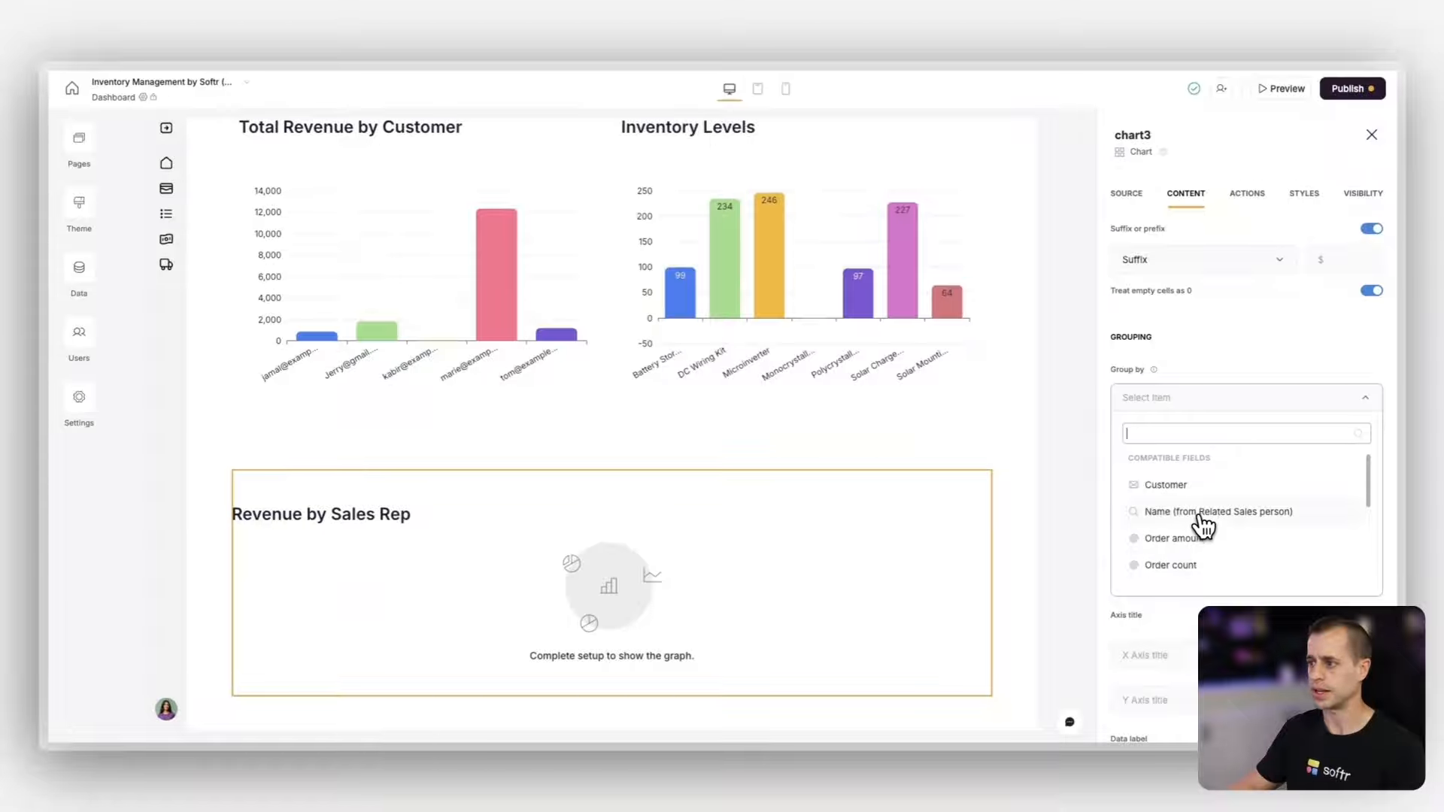
{"action": "left_click", "coordinate": [1219, 519]}
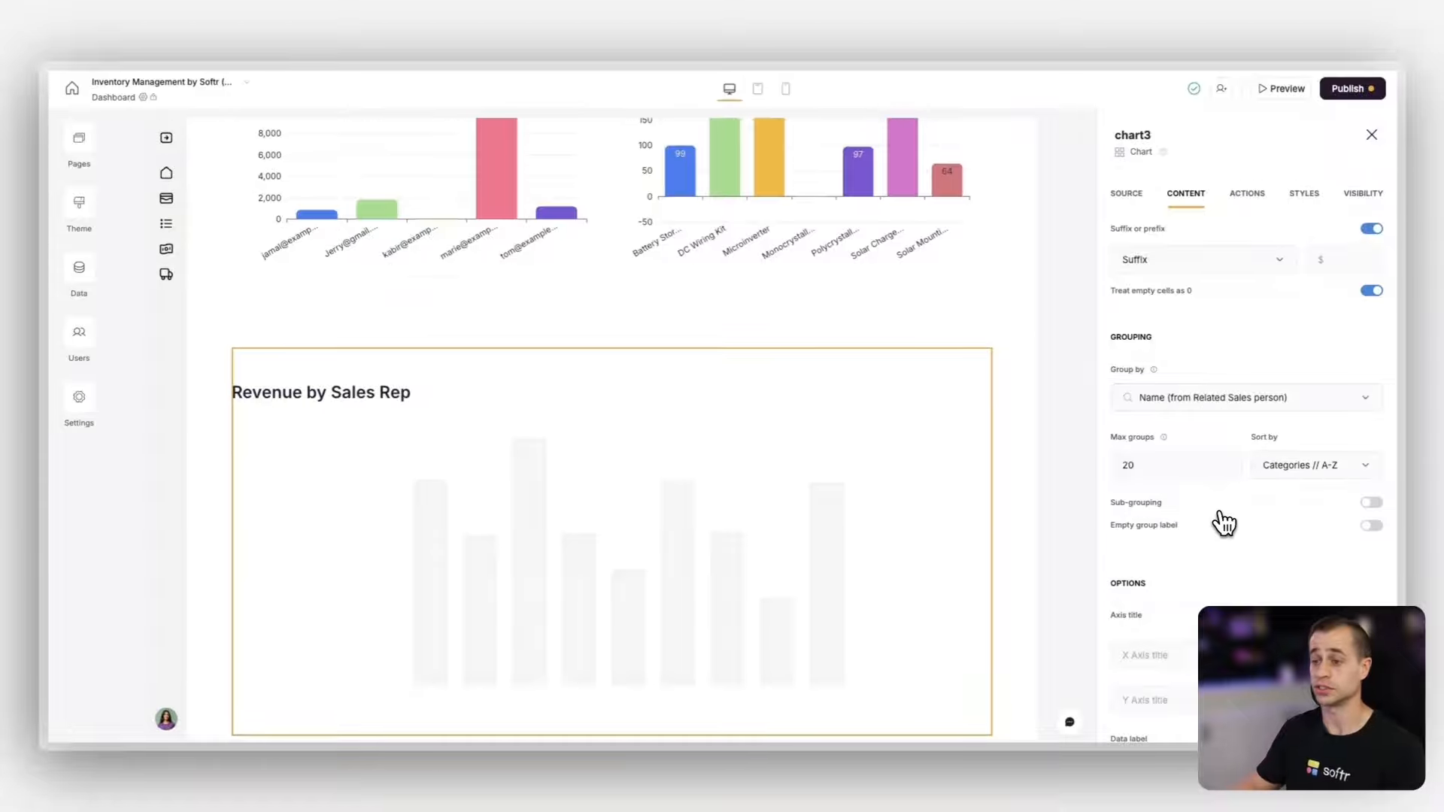
{"action": "scroll", "coordinate": [1209, 361], "scroll_direction": "up", "scroll_amount": 2}
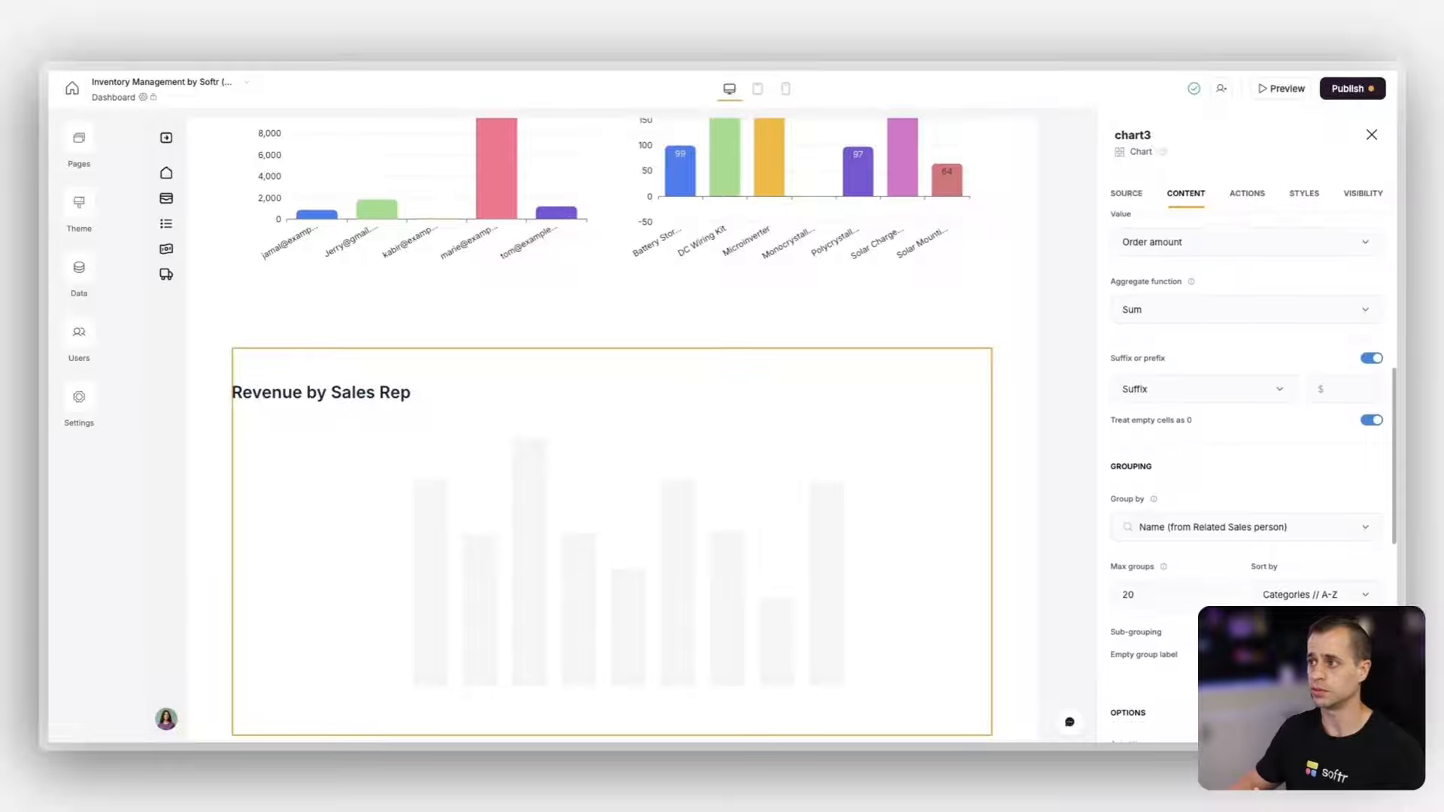
Step: Turn off the axis title and freshness footnote for the Revenue by Sales Rep chart
{"action": "scroll", "coordinate": [1217, 440], "scroll_direction": "down", "scroll_amount": 2}
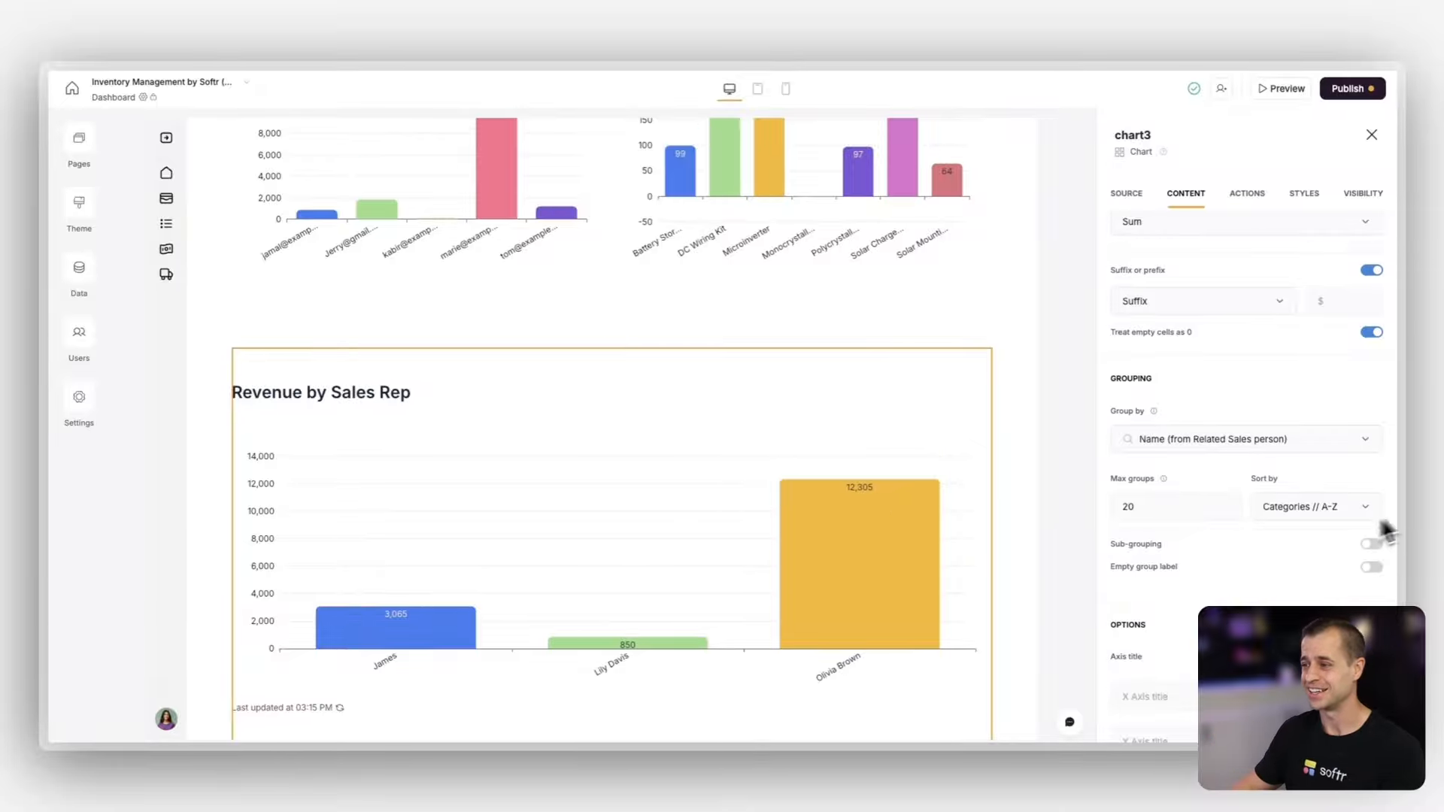
{"action": "scroll", "coordinate": [1323, 534], "scroll_direction": "down", "scroll_amount": 3}
{"action": "left_click", "coordinate": [1376, 474]}
{"action": "scroll", "coordinate": [1376, 595], "scroll_direction": "down", "scroll_amount": 2}
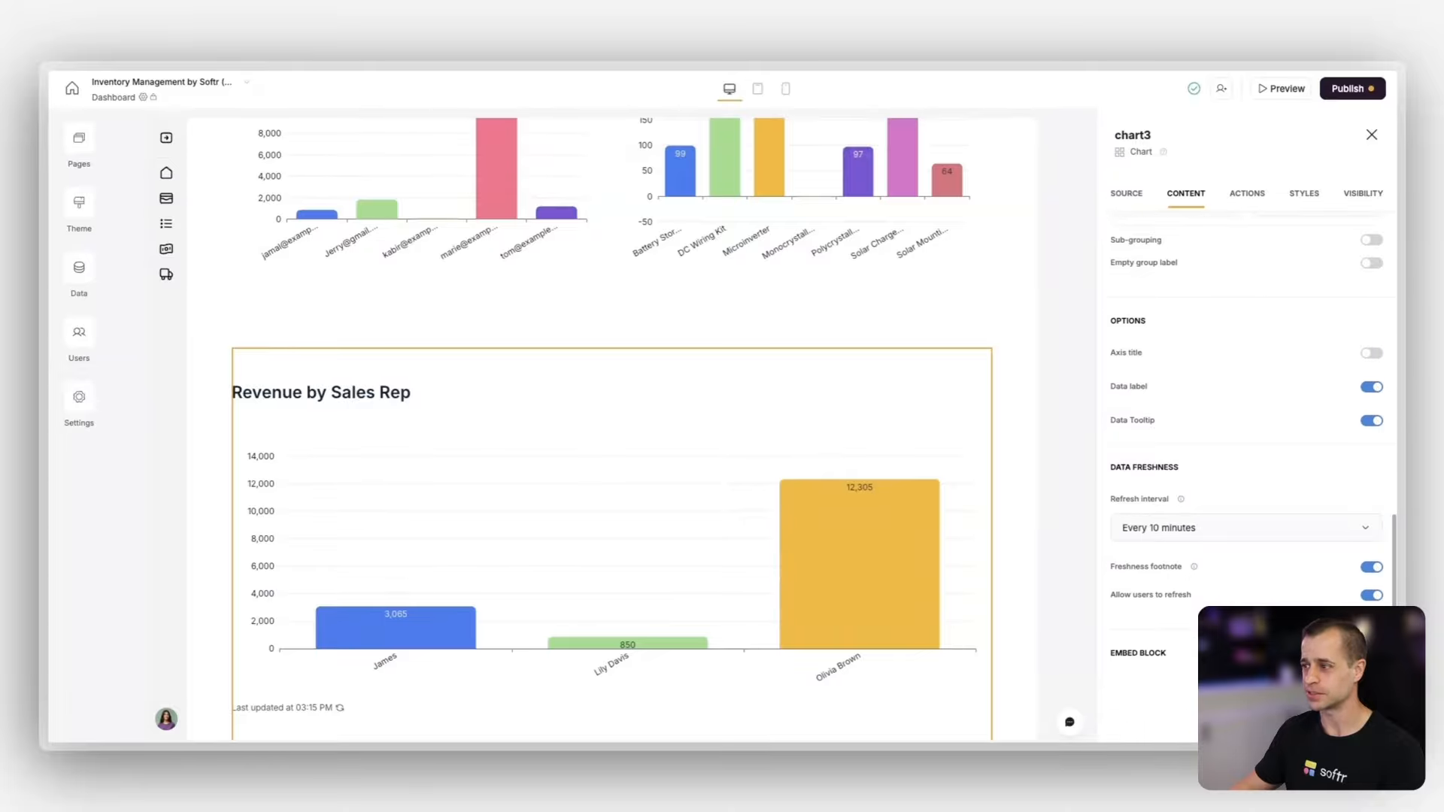
{"action": "left_click", "coordinate": [1373, 569]}
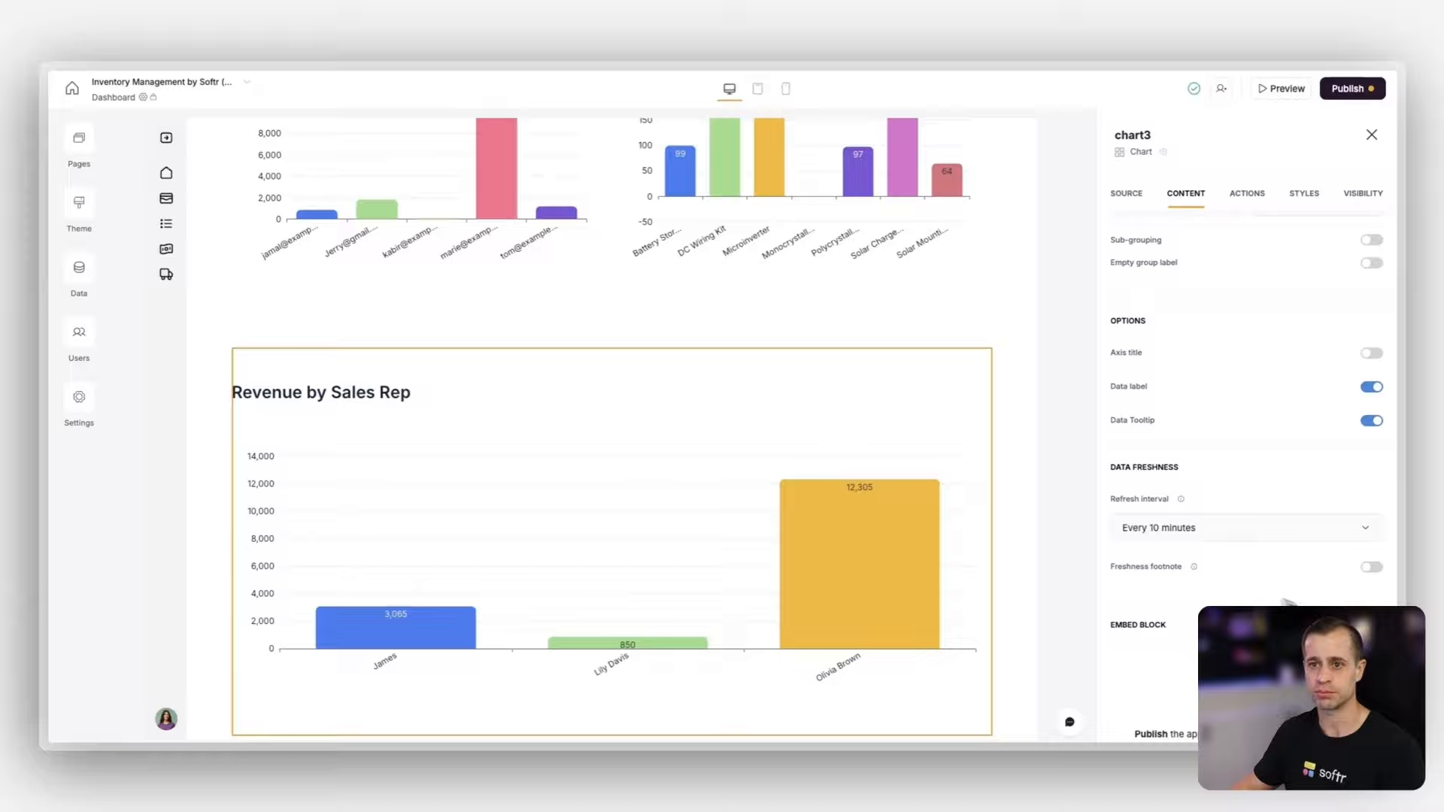
{"action": "scroll", "coordinate": [865, 539], "scroll_direction": "up", "scroll_amount": 1}
{"action": "scroll", "coordinate": [745, 485], "scroll_direction": "down", "scroll_amount": 1}
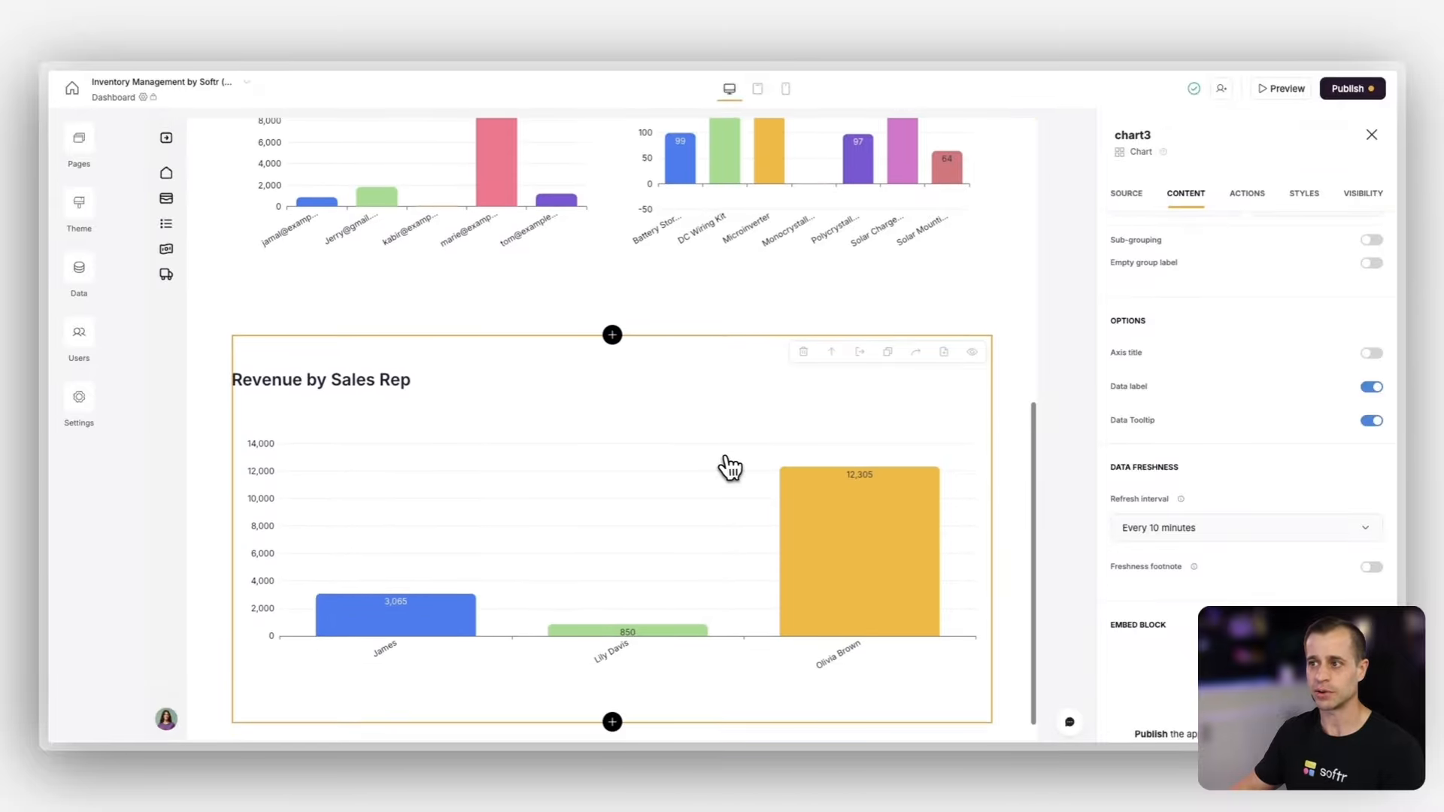
Step: Restrict the Revenue by Sales Rep chart's visibility to logged-in users in the Warehouse Manager group
{"action": "left_click", "coordinate": [1361, 197]}
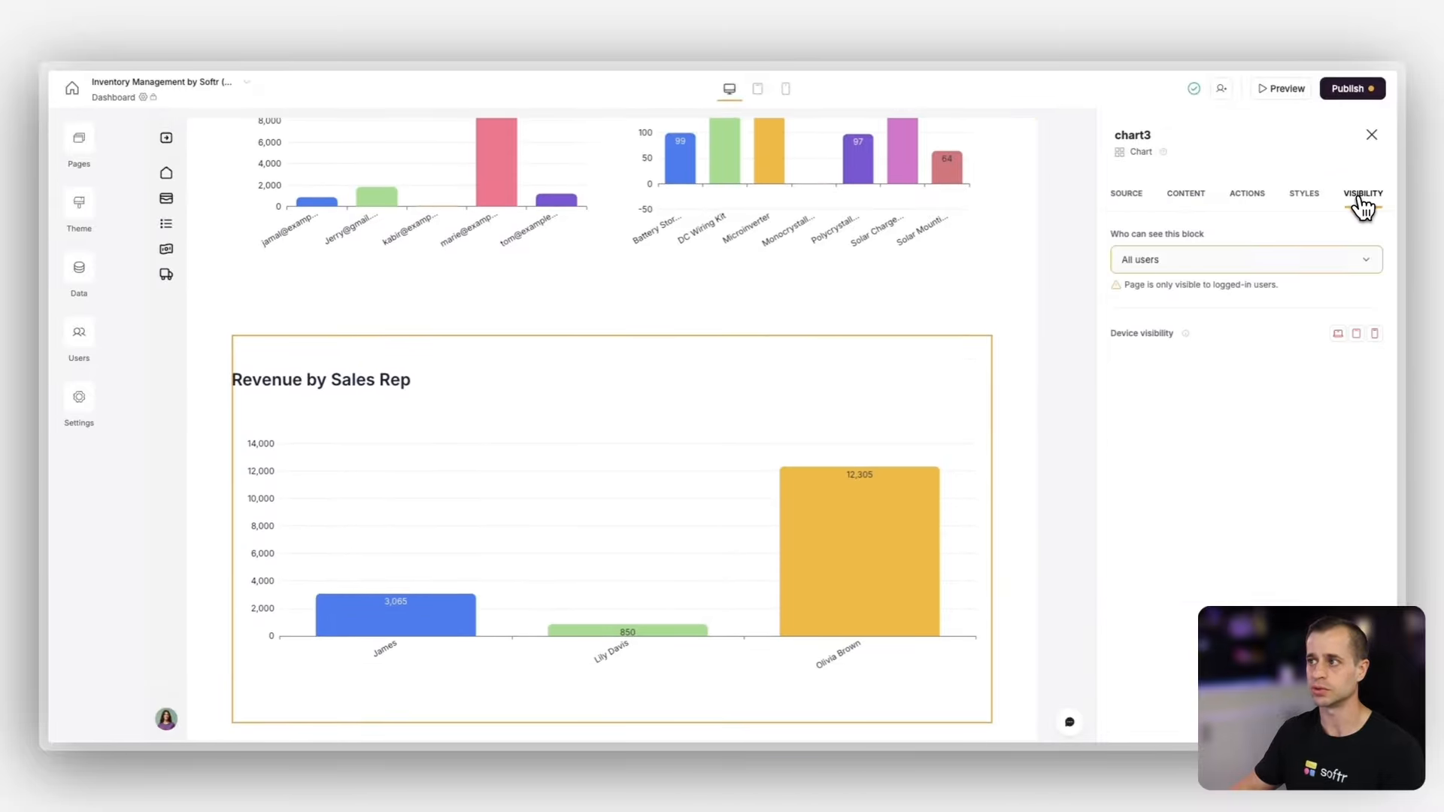
{"action": "left_click", "coordinate": [1159, 263]}
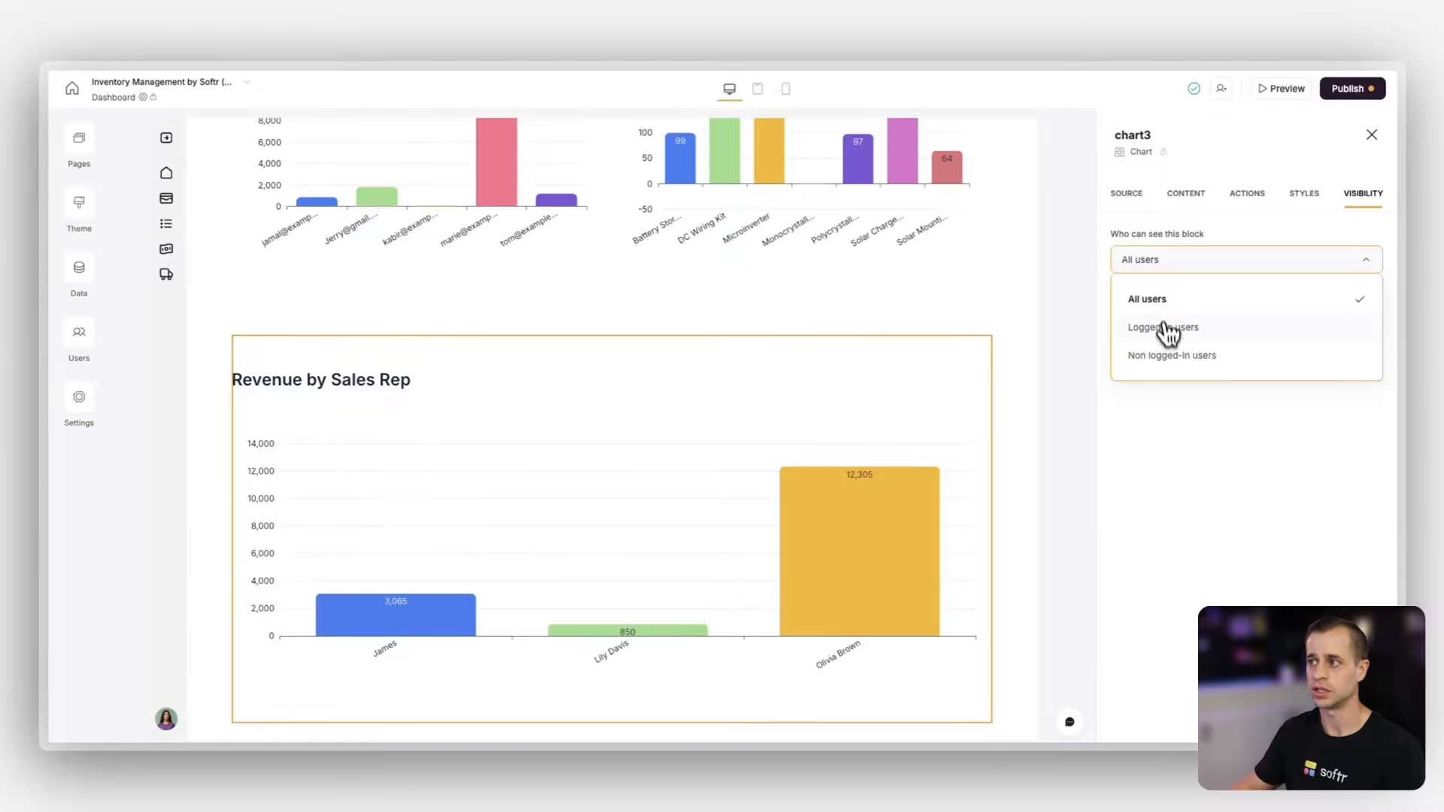
{"action": "left_click", "coordinate": [1168, 331]}
{"action": "left_click", "coordinate": [1165, 320]}
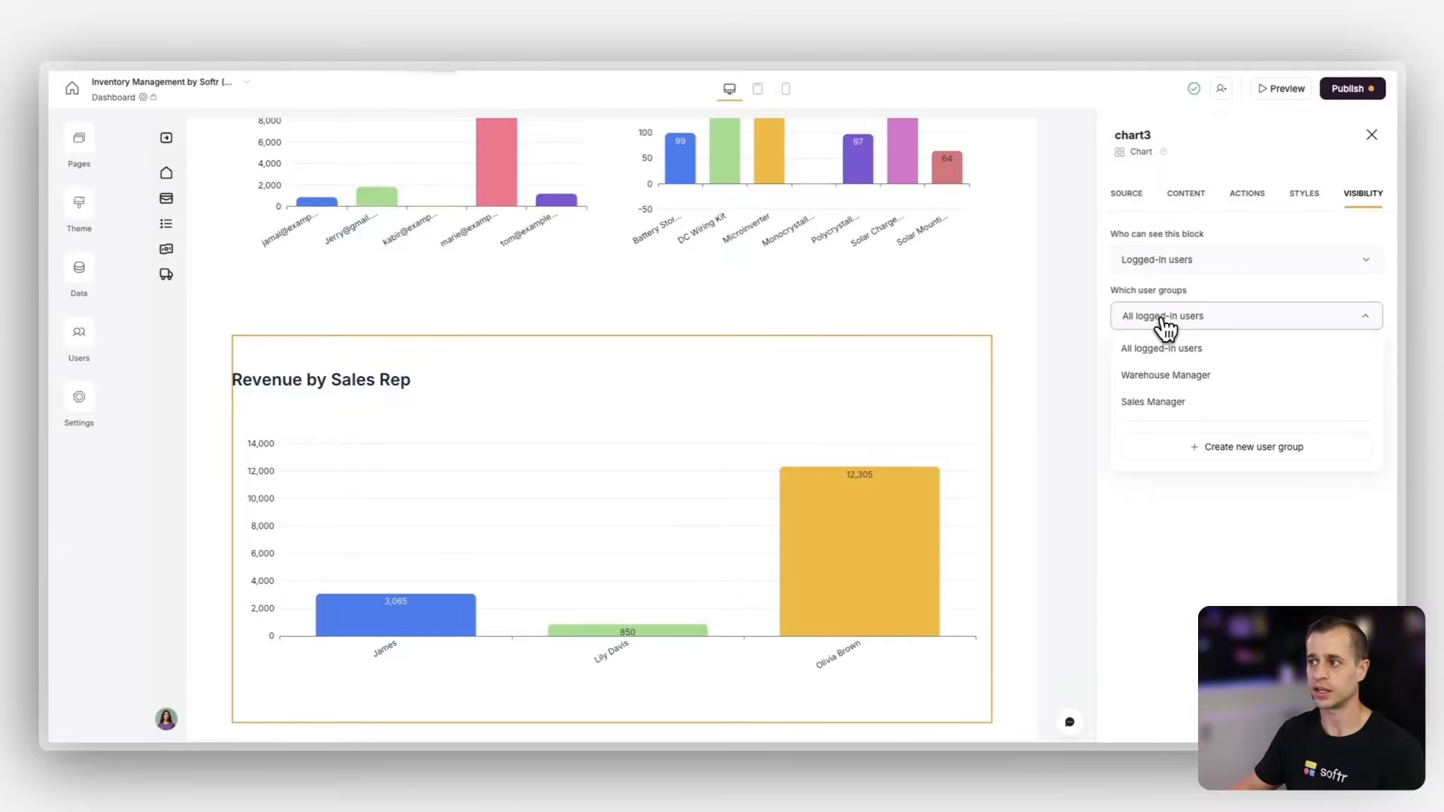
{"action": "left_click", "coordinate": [1176, 385]}
{"action": "left_click", "coordinate": [1154, 603]}
Step: Check the visibility options of the two contained charts, and set the tab container's visibility to logged-in users
{"action": "scroll", "coordinate": [902, 507], "scroll_direction": "up", "scroll_amount": 2}
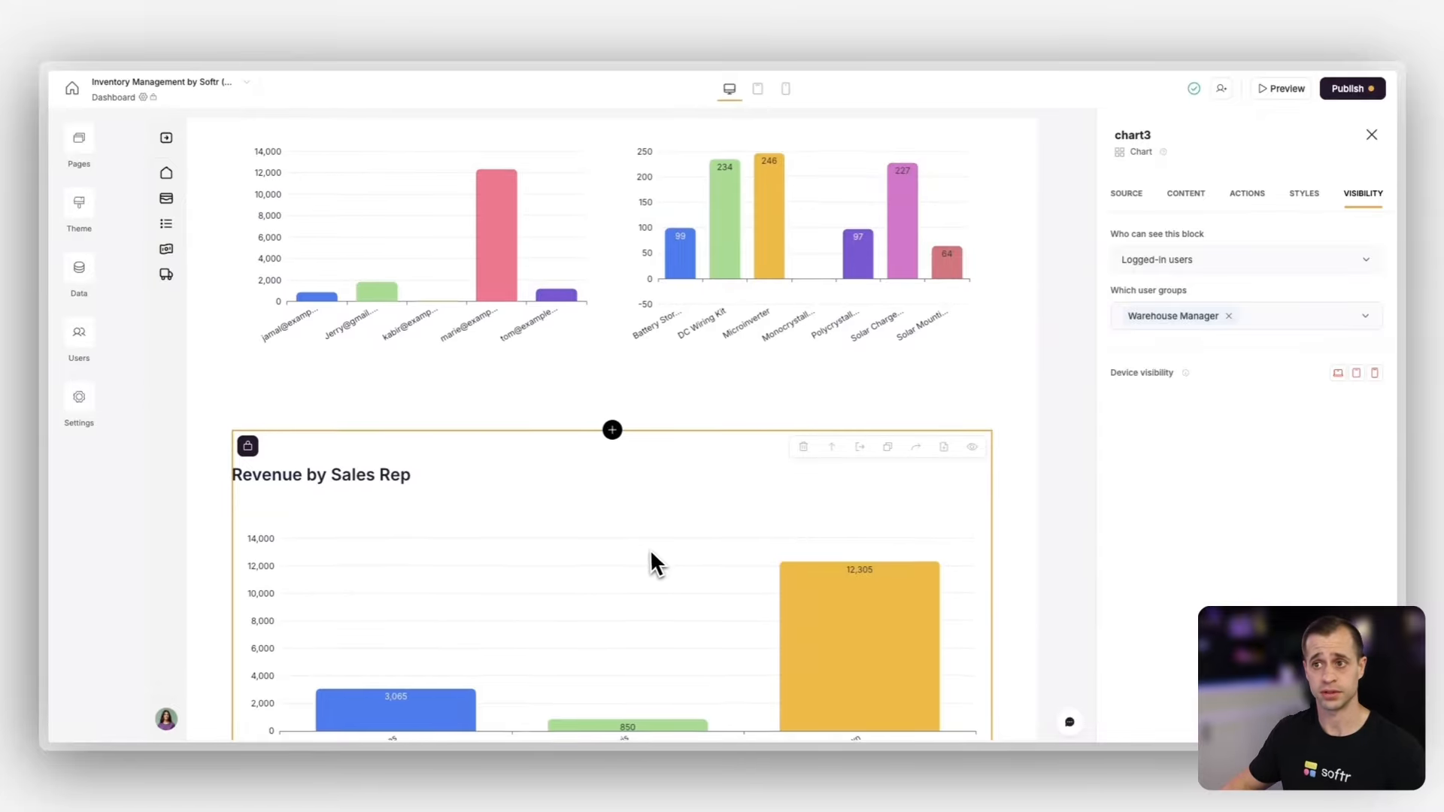
{"action": "scroll", "coordinate": [655, 564], "scroll_direction": "up", "scroll_amount": 2}
{"action": "left_click", "coordinate": [547, 451]}
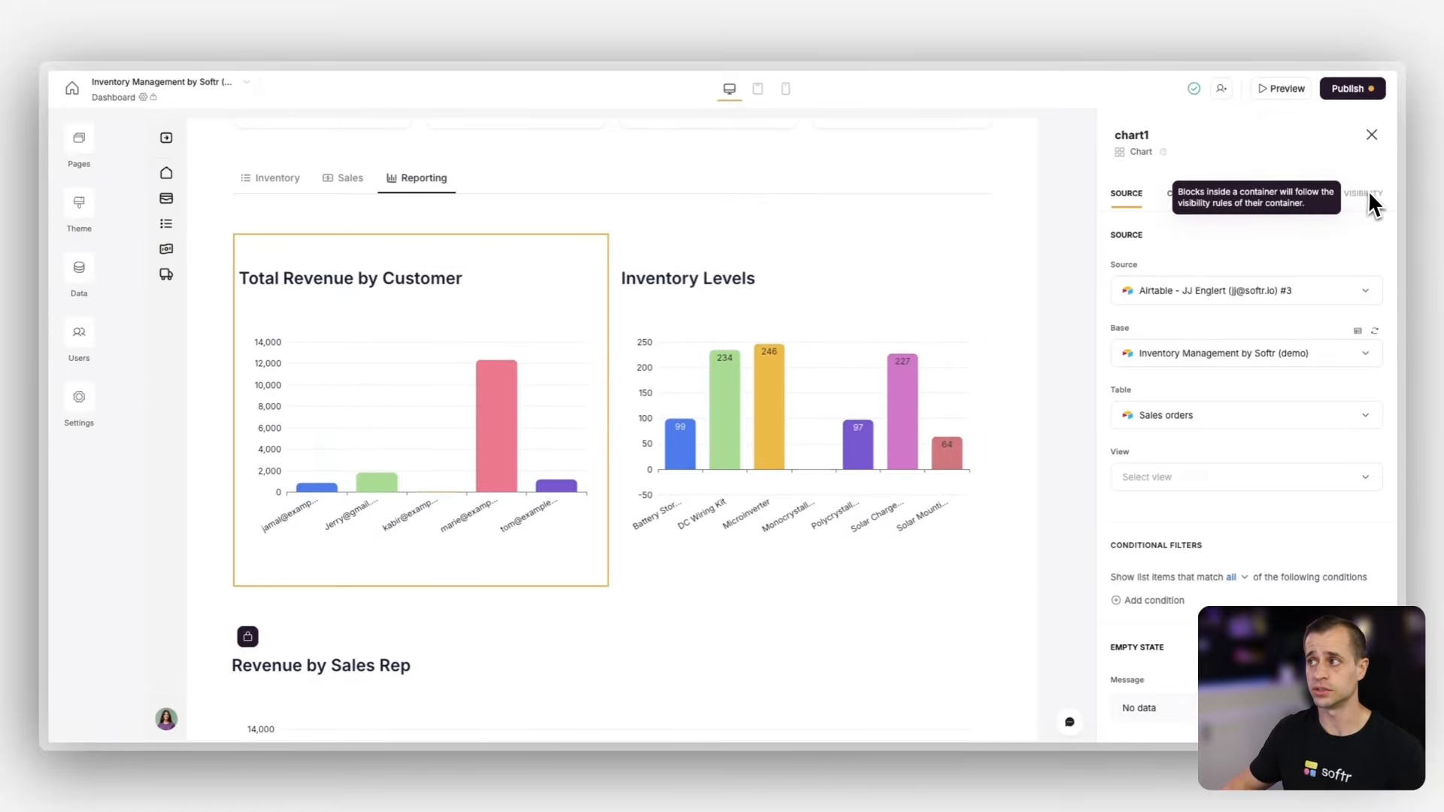
{"action": "left_click", "coordinate": [848, 476]}
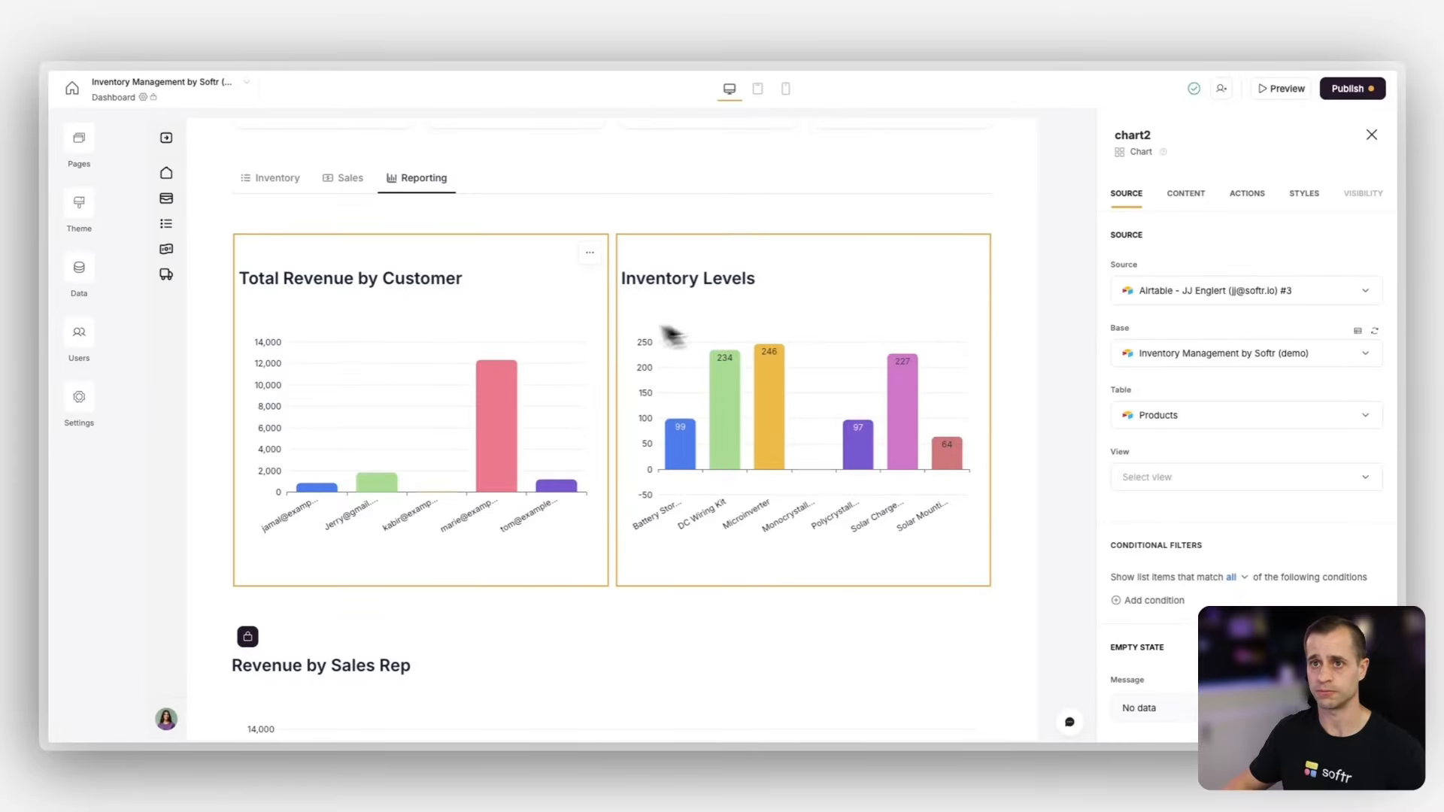
{"action": "left_click", "coordinate": [253, 245]}
{"action": "left_click", "coordinate": [1363, 197]}
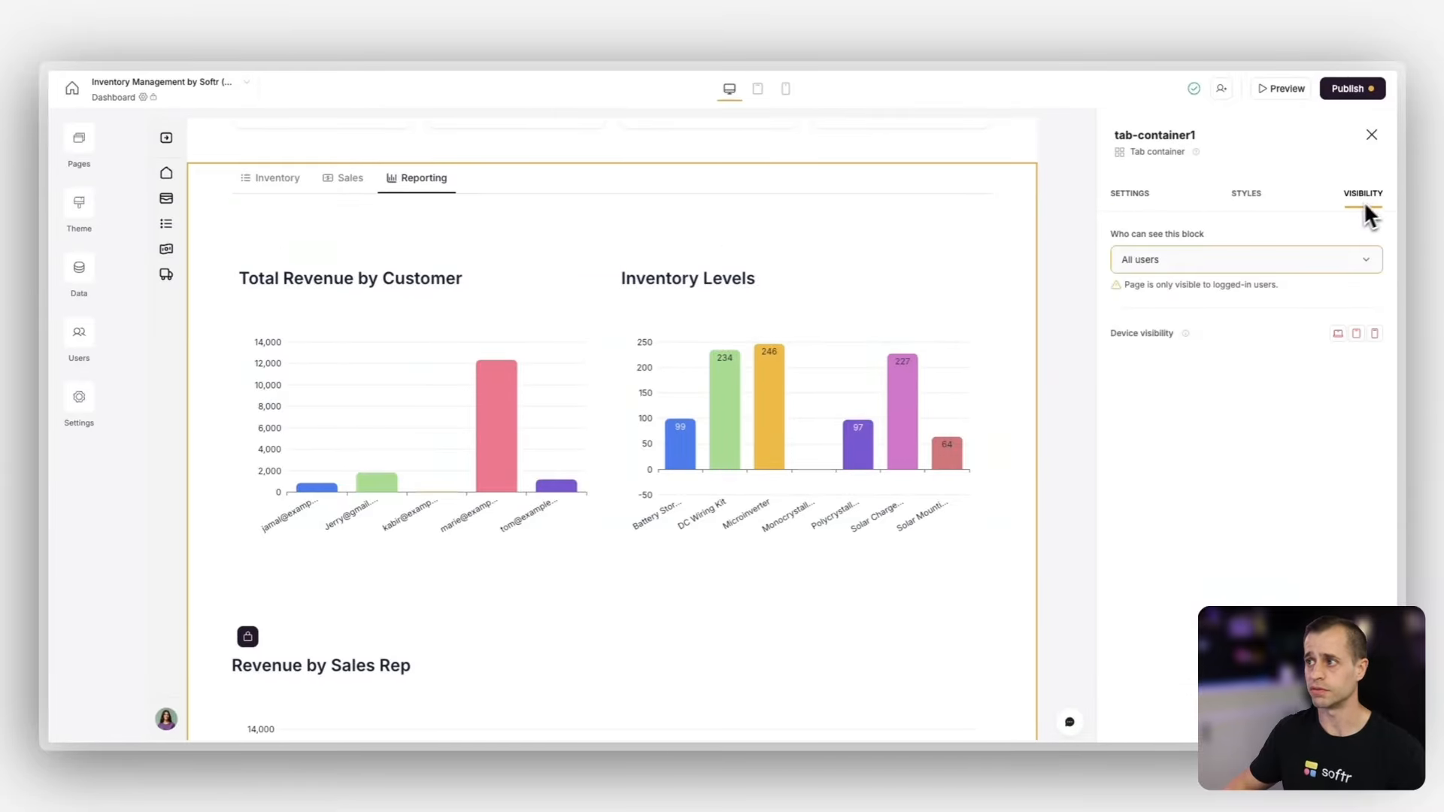
{"action": "left_click", "coordinate": [1212, 262]}
{"action": "left_click", "coordinate": [1204, 329]}
{"action": "scroll", "coordinate": [535, 419], "scroll_direction": "up", "scroll_amount": 1}
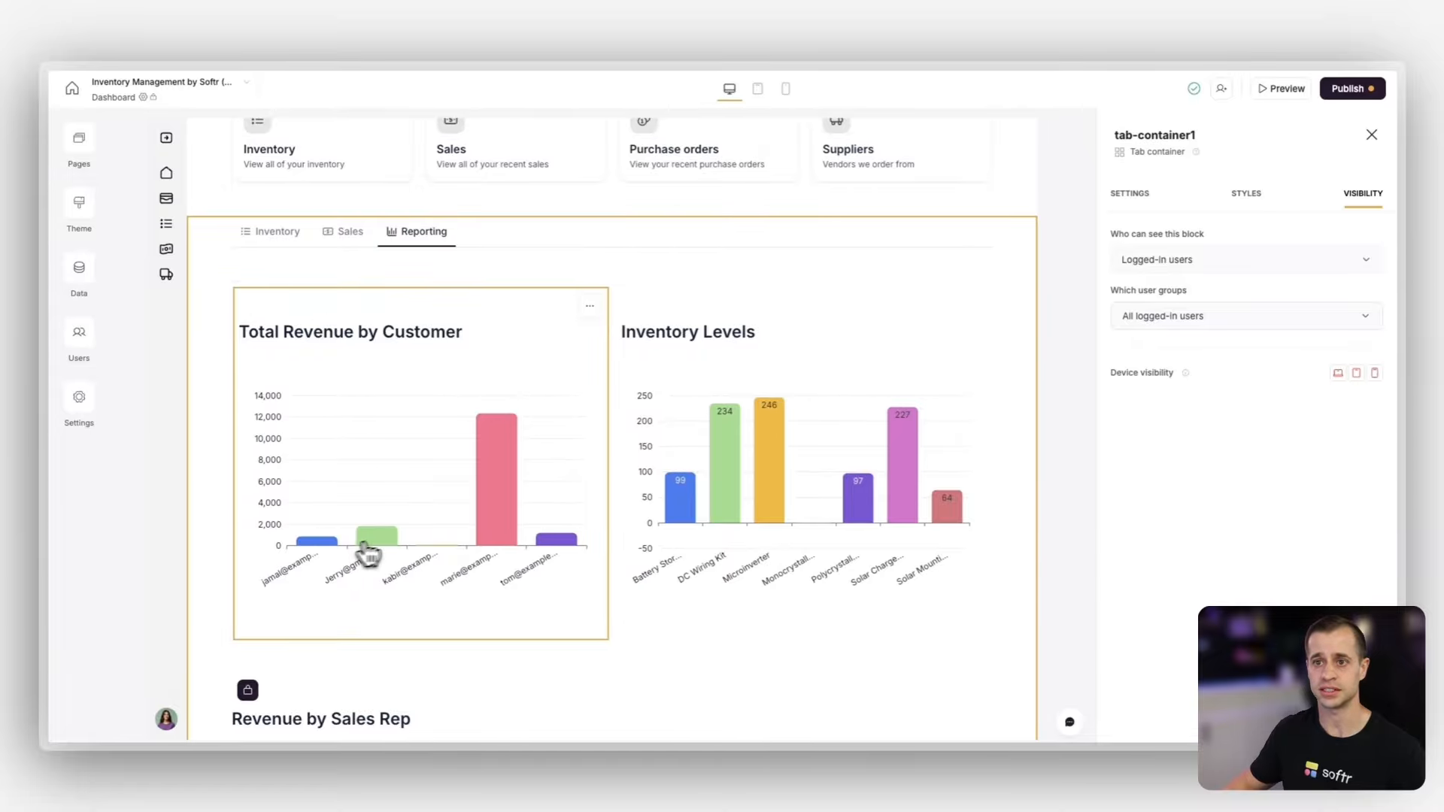
Step: Review the contents of the Inventory, Sales and Reporting tabs in the editor, including all three charts
{"action": "left_click", "coordinate": [273, 232]}
{"action": "scroll", "coordinate": [284, 248], "scroll_direction": "up", "scroll_amount": 2}
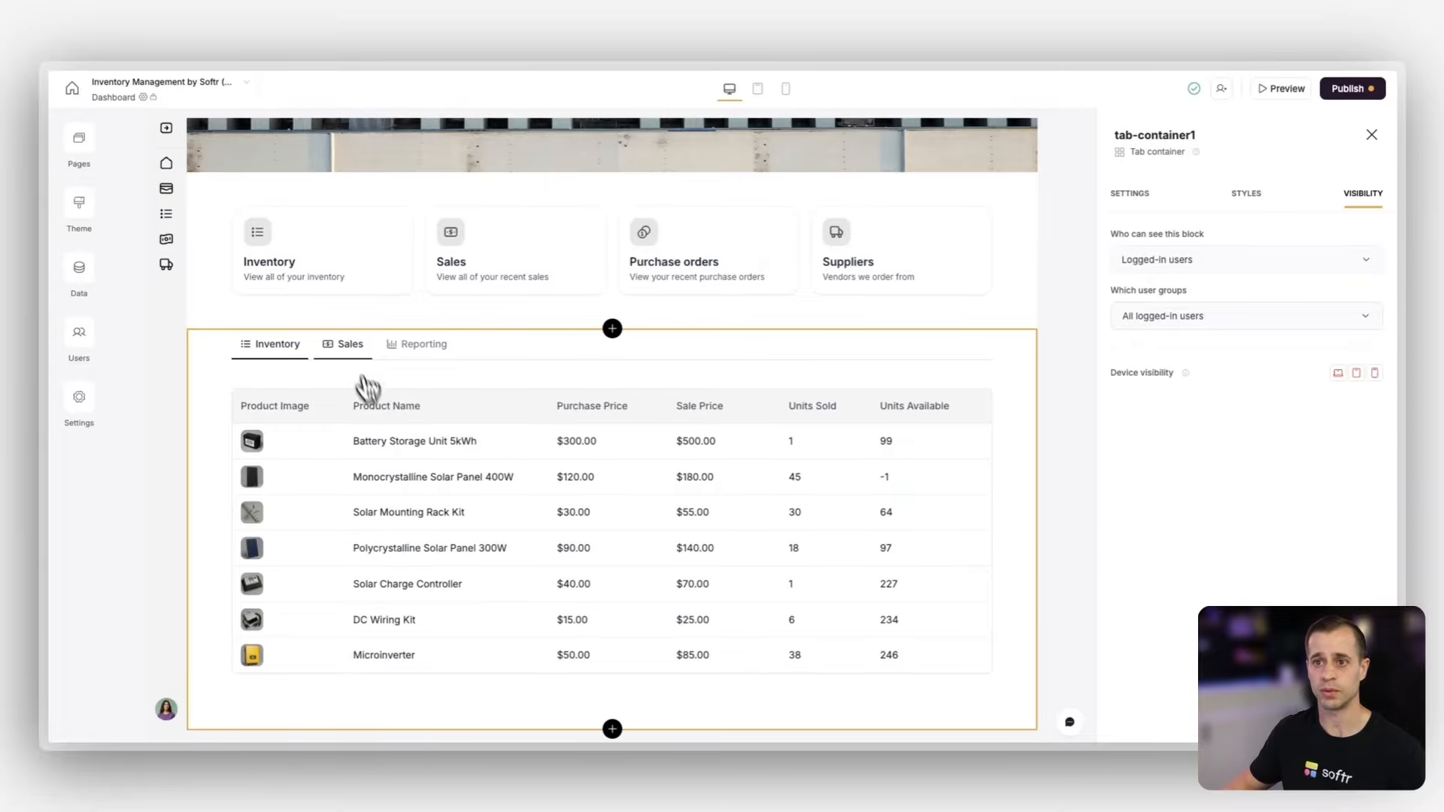
{"action": "left_click", "coordinate": [343, 349]}
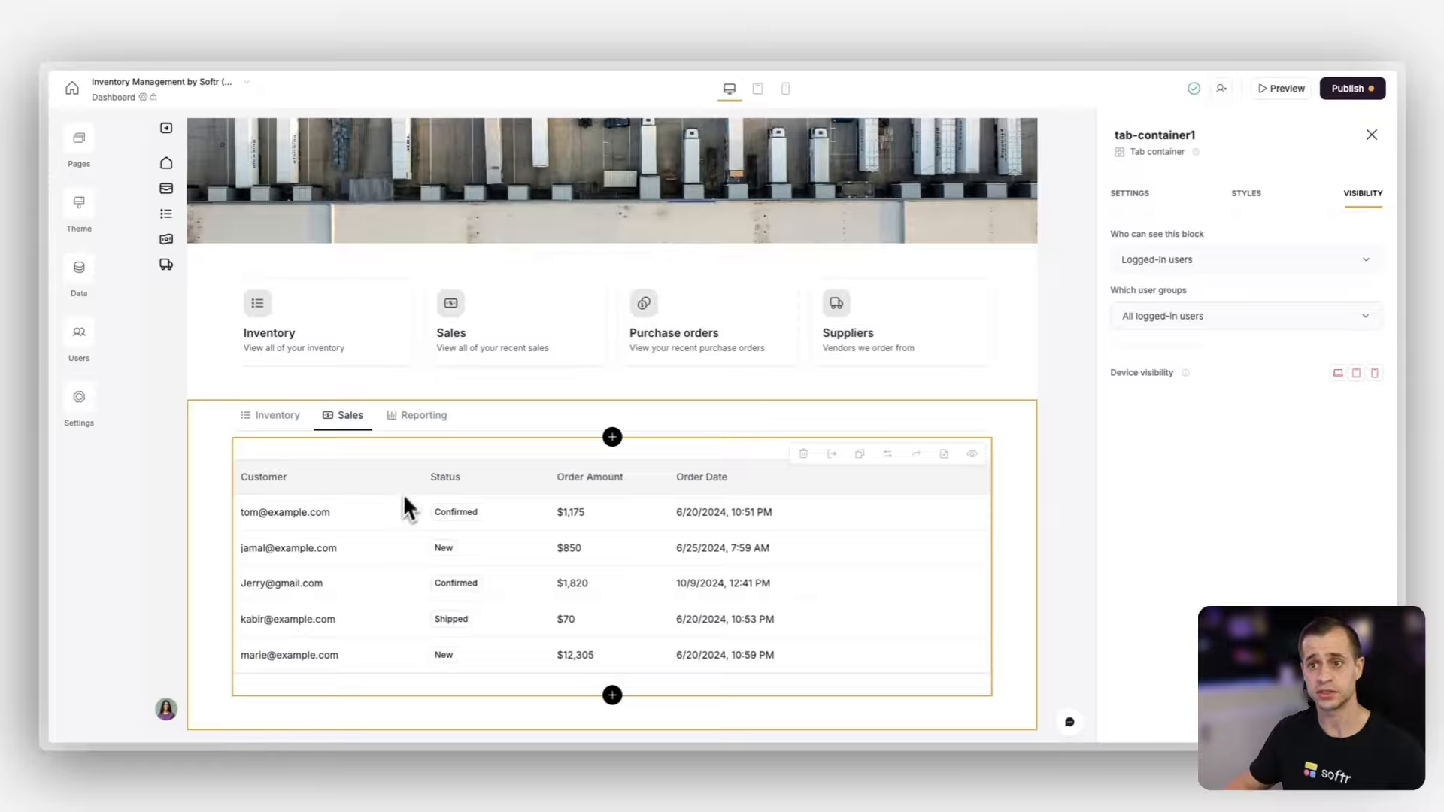
{"action": "left_click", "coordinate": [423, 415]}
{"action": "scroll", "coordinate": [444, 484], "scroll_direction": "down", "scroll_amount": 1}
{"action": "scroll", "coordinate": [443, 488], "scroll_direction": "down", "scroll_amount": 2}
{"action": "left_click", "coordinate": [718, 465]}
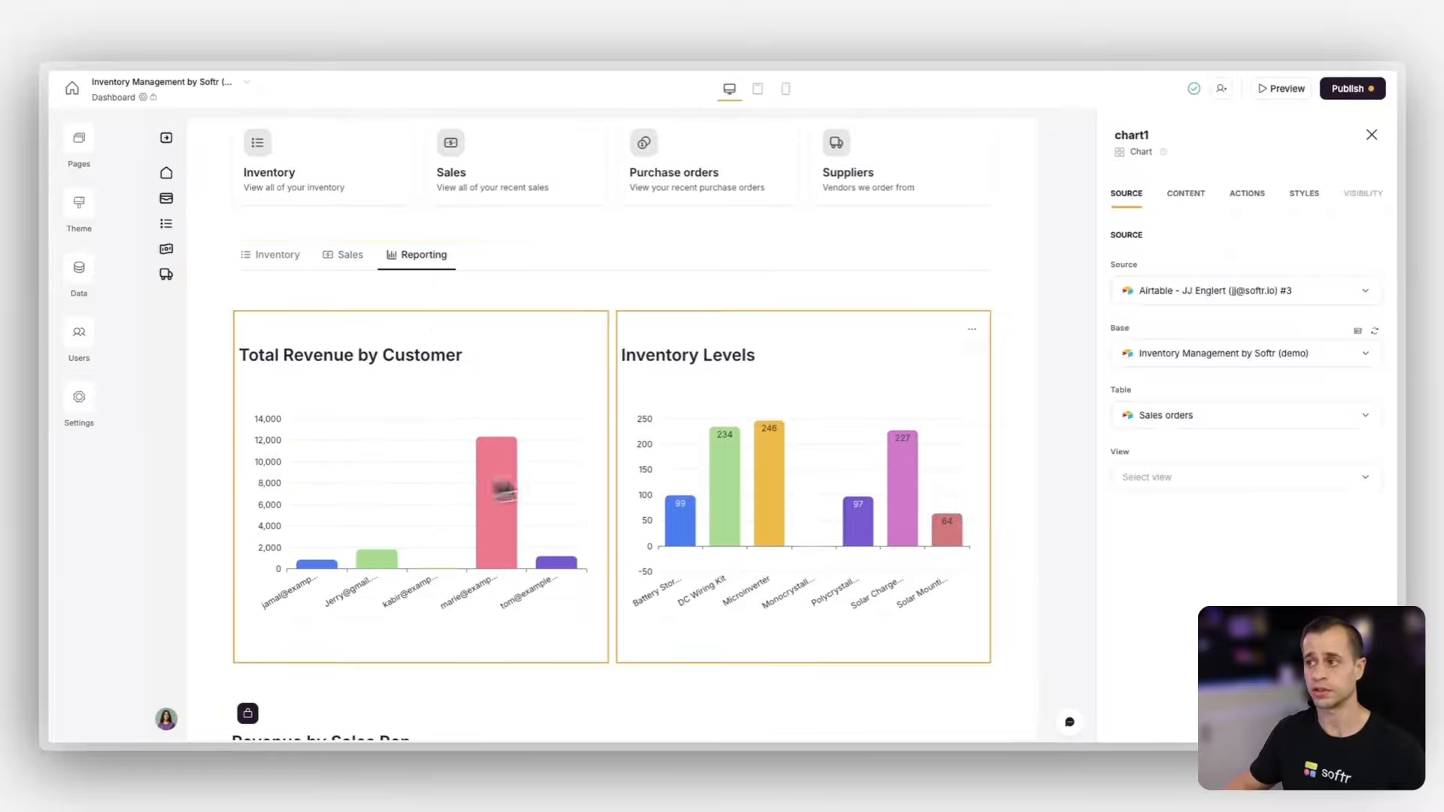
{"action": "scroll", "coordinate": [755, 467], "scroll_direction": "down", "scroll_amount": 3}
{"action": "left_click", "coordinate": [433, 570]}
{"action": "scroll", "coordinate": [432, 571], "scroll_direction": "down", "scroll_amount": 3}
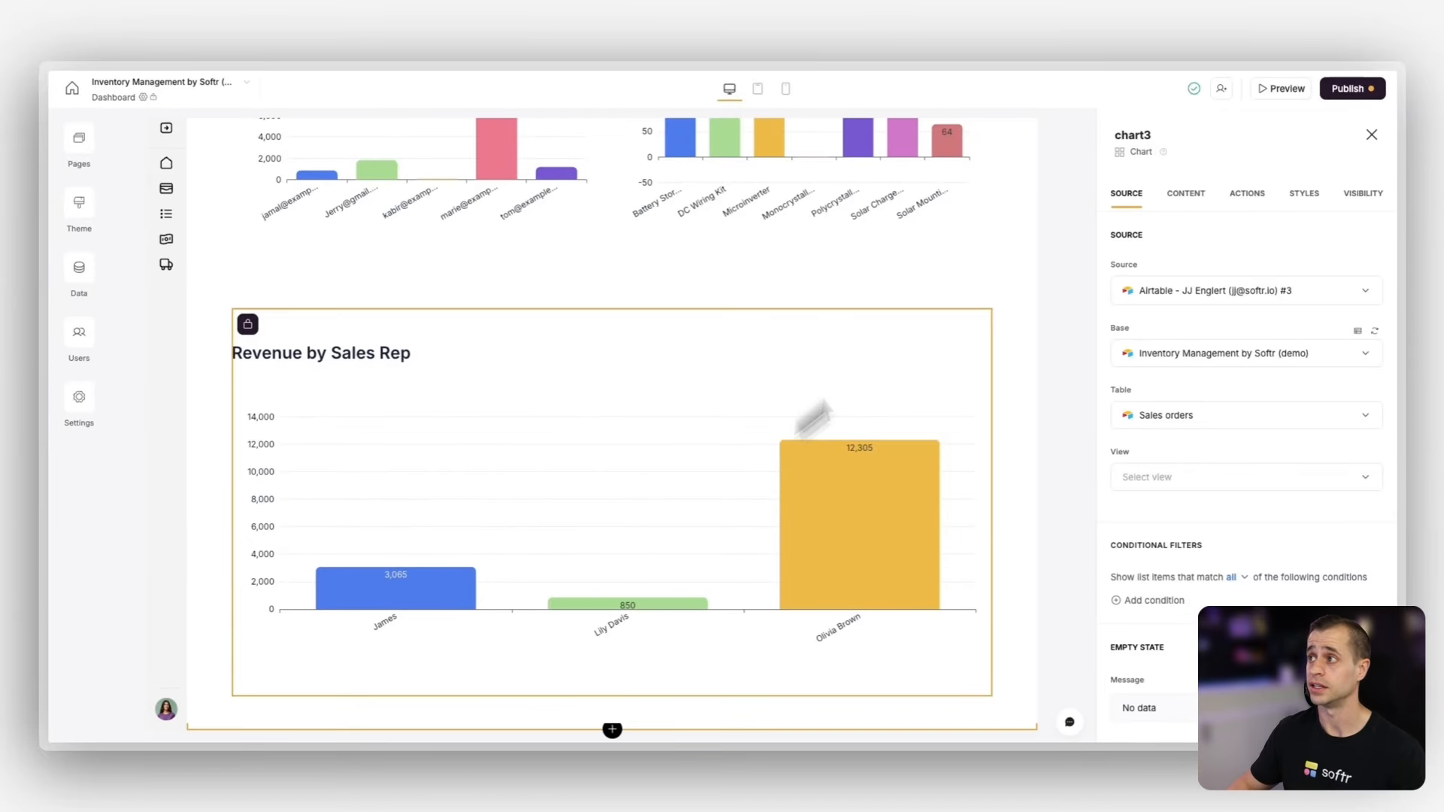
Step: Preview the app as a Warehouse Manager user and examine the dashboard's Inventory and Sales tabs
{"action": "left_click", "coordinate": [1271, 95]}
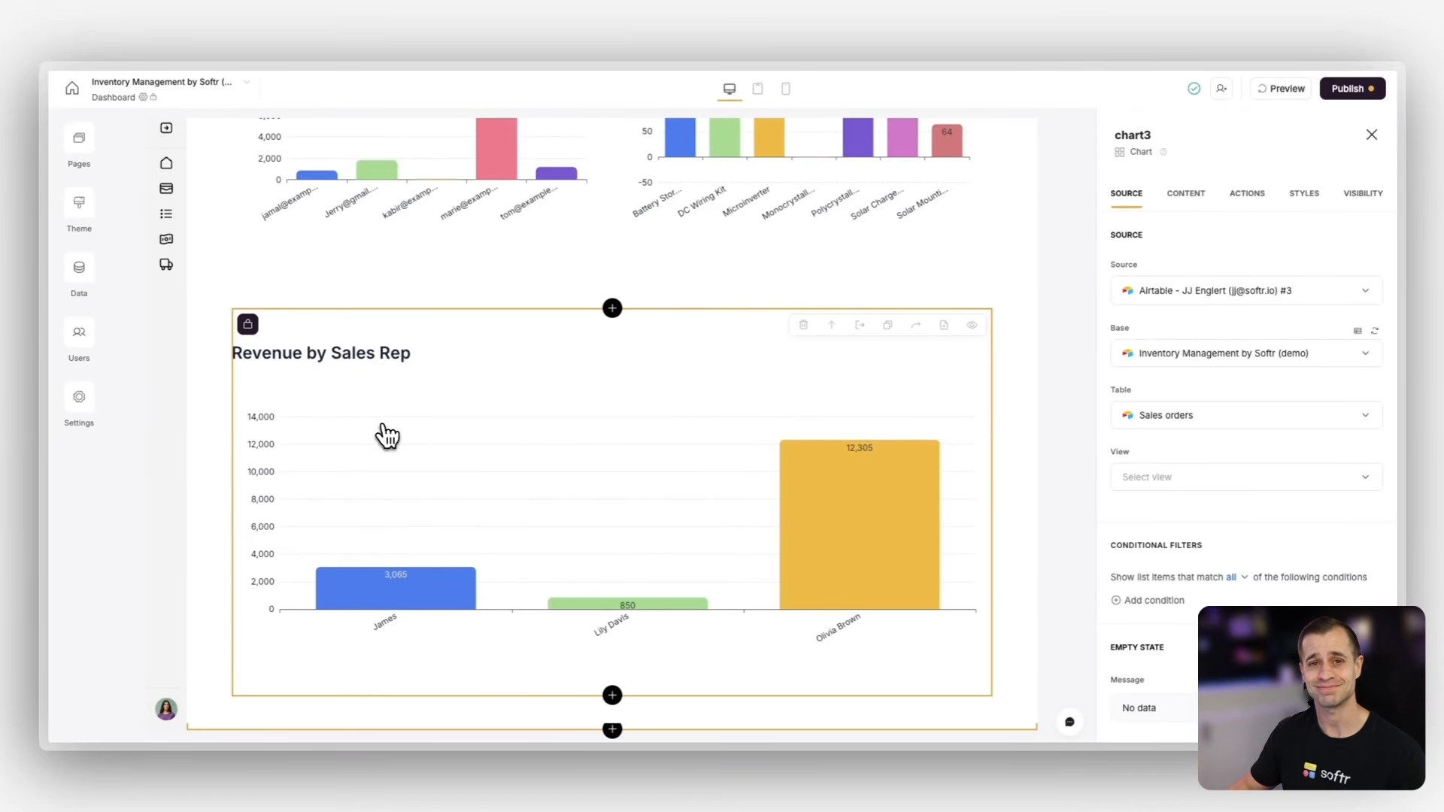
{"action": "left_click", "coordinate": [220, 92]}
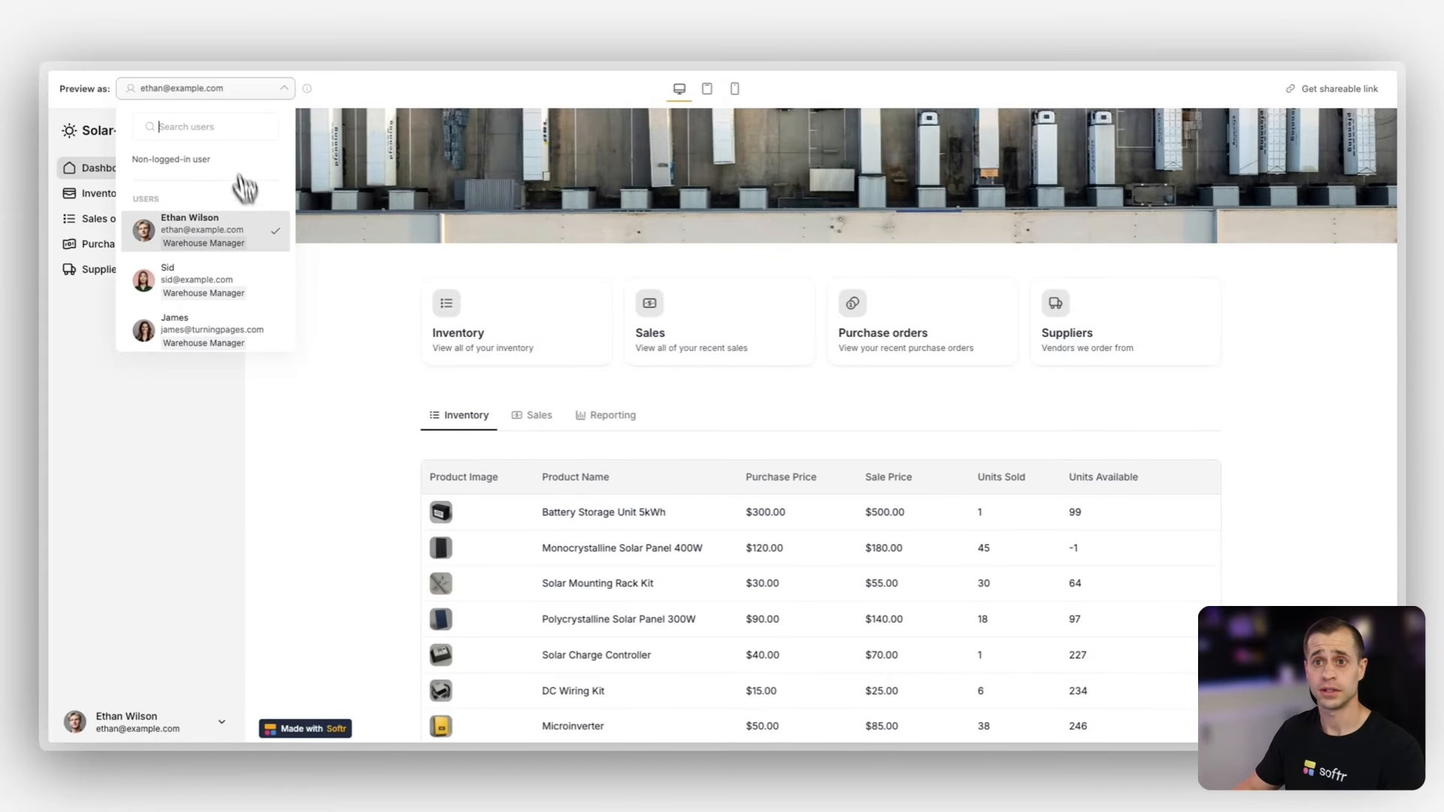
{"action": "left_click", "coordinate": [359, 316]}
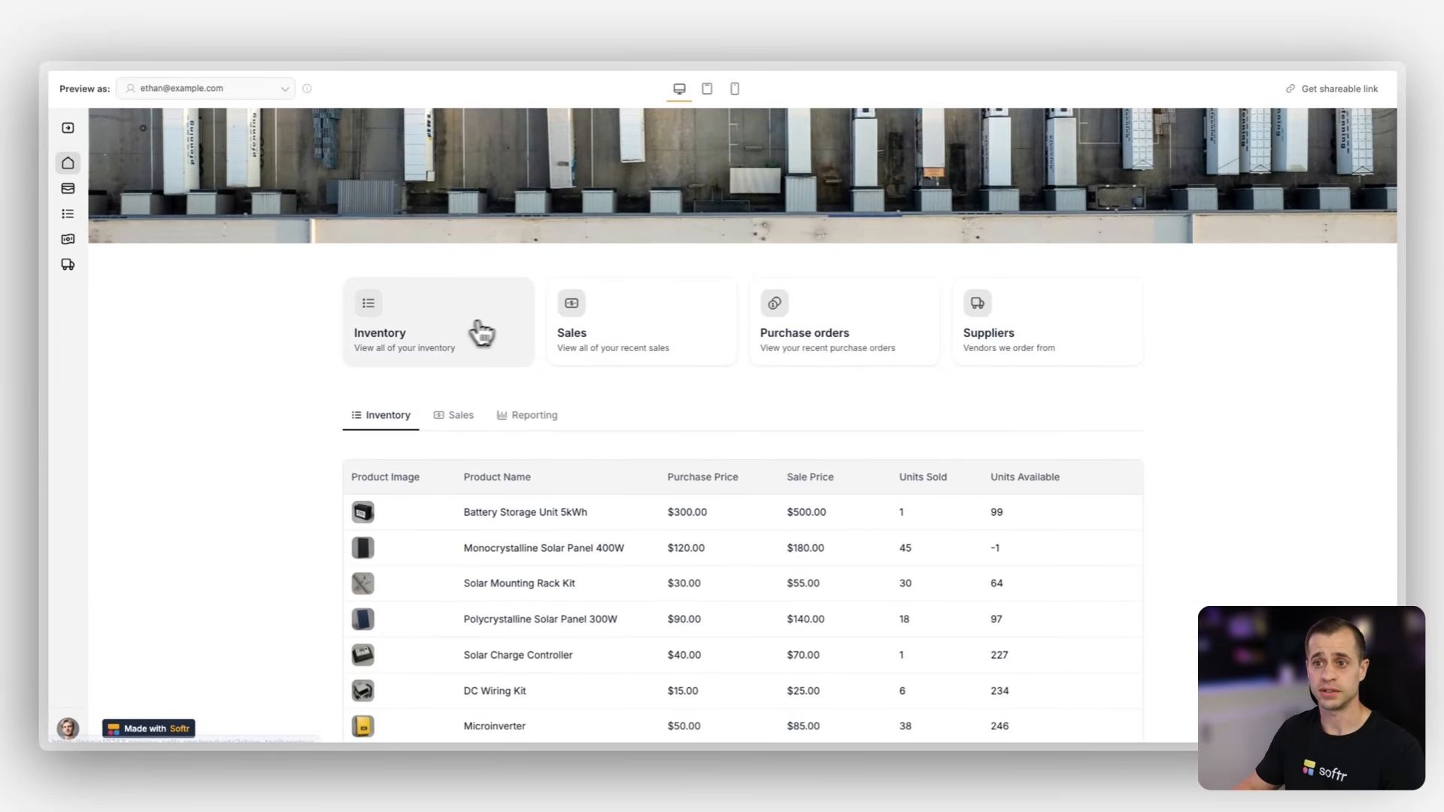
{"action": "scroll", "coordinate": [481, 329], "scroll_direction": "down", "scroll_amount": 1}
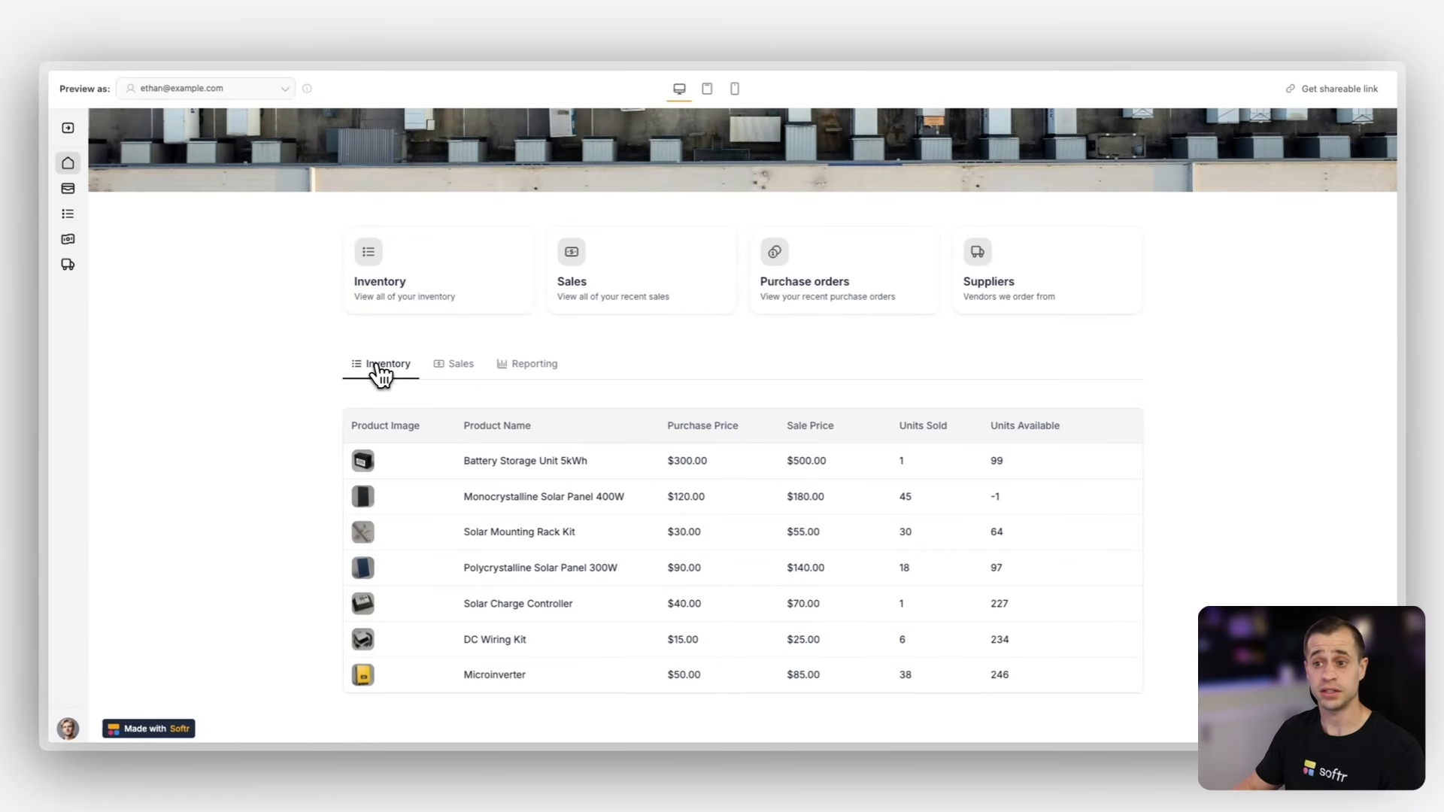
{"action": "left_click", "coordinate": [451, 364]}
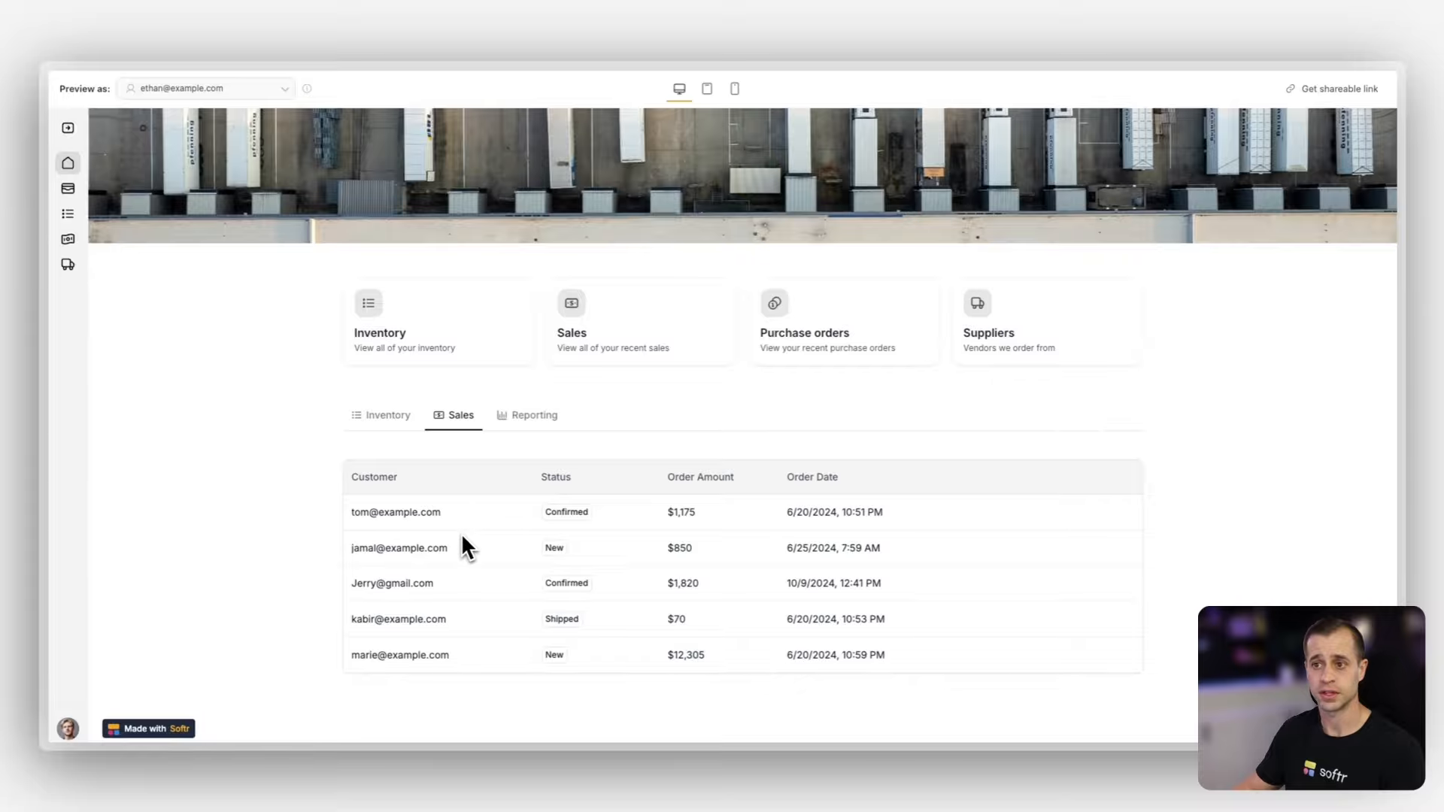
Step: Examine the customer revenue, inventory level and sales rep revenue charts on the previewed Reporting tab
{"action": "left_click", "coordinate": [523, 418]}
{"action": "scroll", "coordinate": [634, 401], "scroll_direction": "down", "scroll_amount": 4}
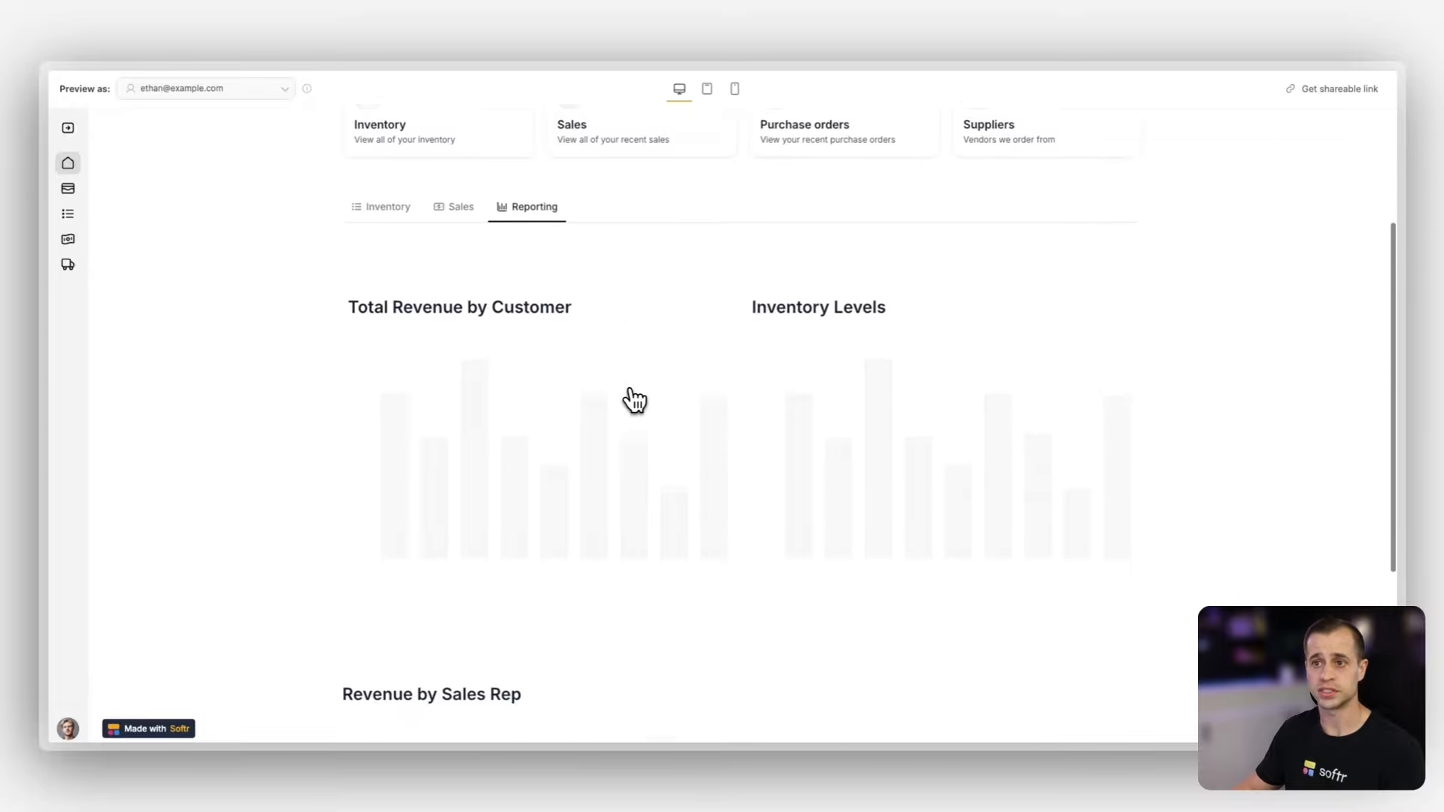
{"action": "scroll", "coordinate": [800, 410], "scroll_direction": "down", "scroll_amount": 4}
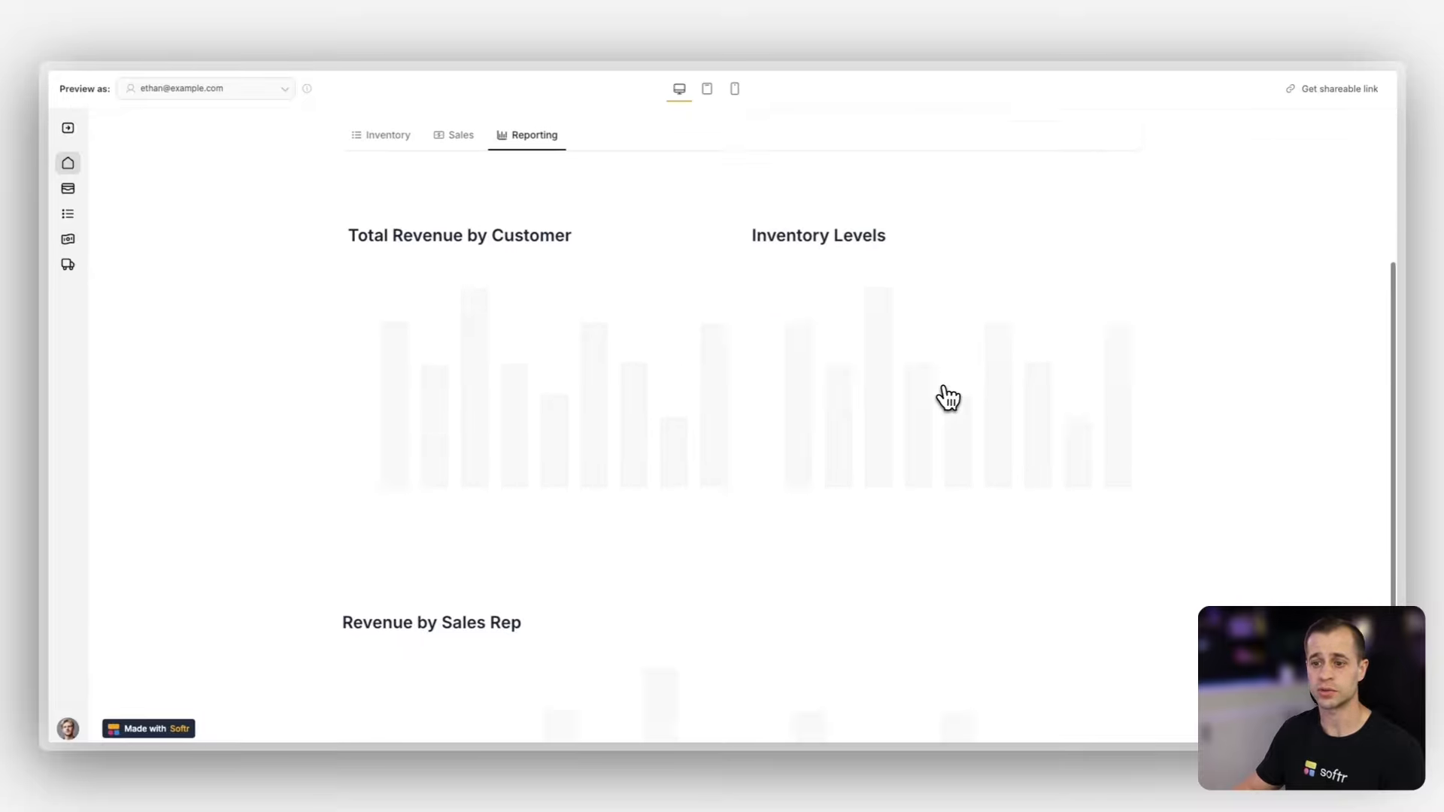
{"action": "scroll", "coordinate": [602, 572], "scroll_direction": "down", "scroll_amount": 2}
{"action": "scroll", "coordinate": [628, 558], "scroll_direction": "up", "scroll_amount": 3}
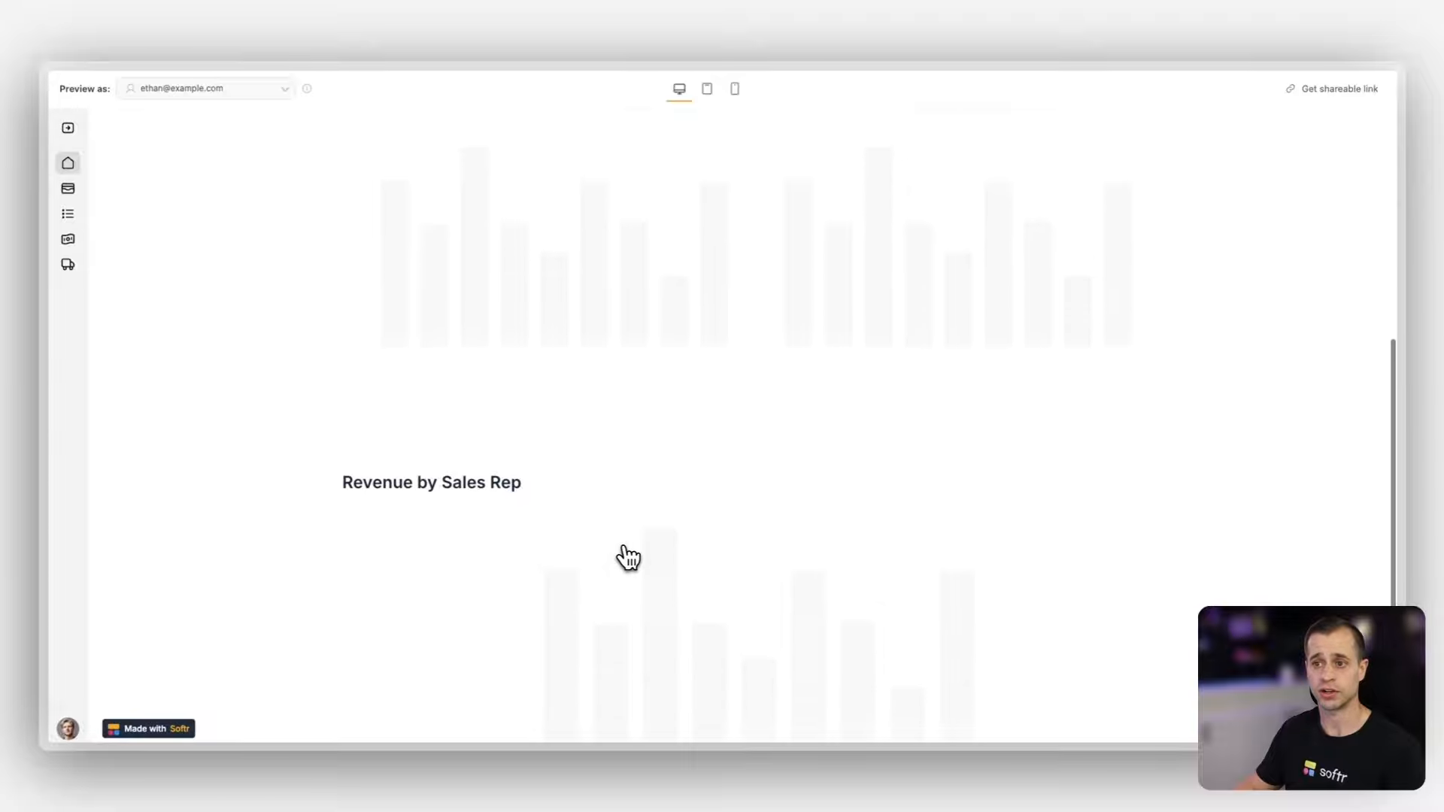
{"action": "scroll", "coordinate": [628, 558], "scroll_direction": "down", "scroll_amount": 1}
{"action": "scroll", "coordinate": [743, 394], "scroll_direction": "down", "scroll_amount": 2}
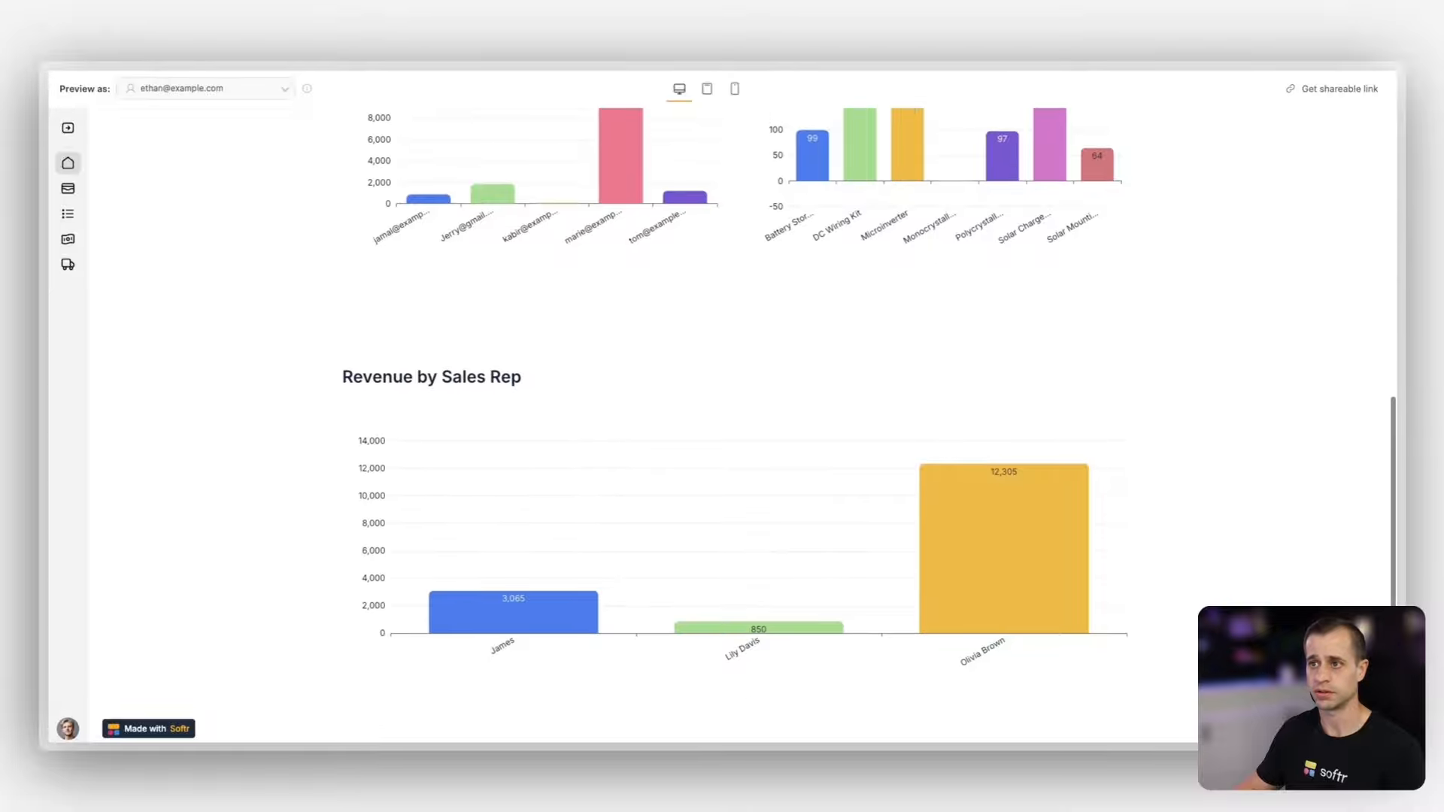
{"action": "scroll", "coordinate": [743, 394], "scroll_direction": "up", "scroll_amount": 9}
{"action": "scroll", "coordinate": [626, 547], "scroll_direction": "up", "scroll_amount": 1}
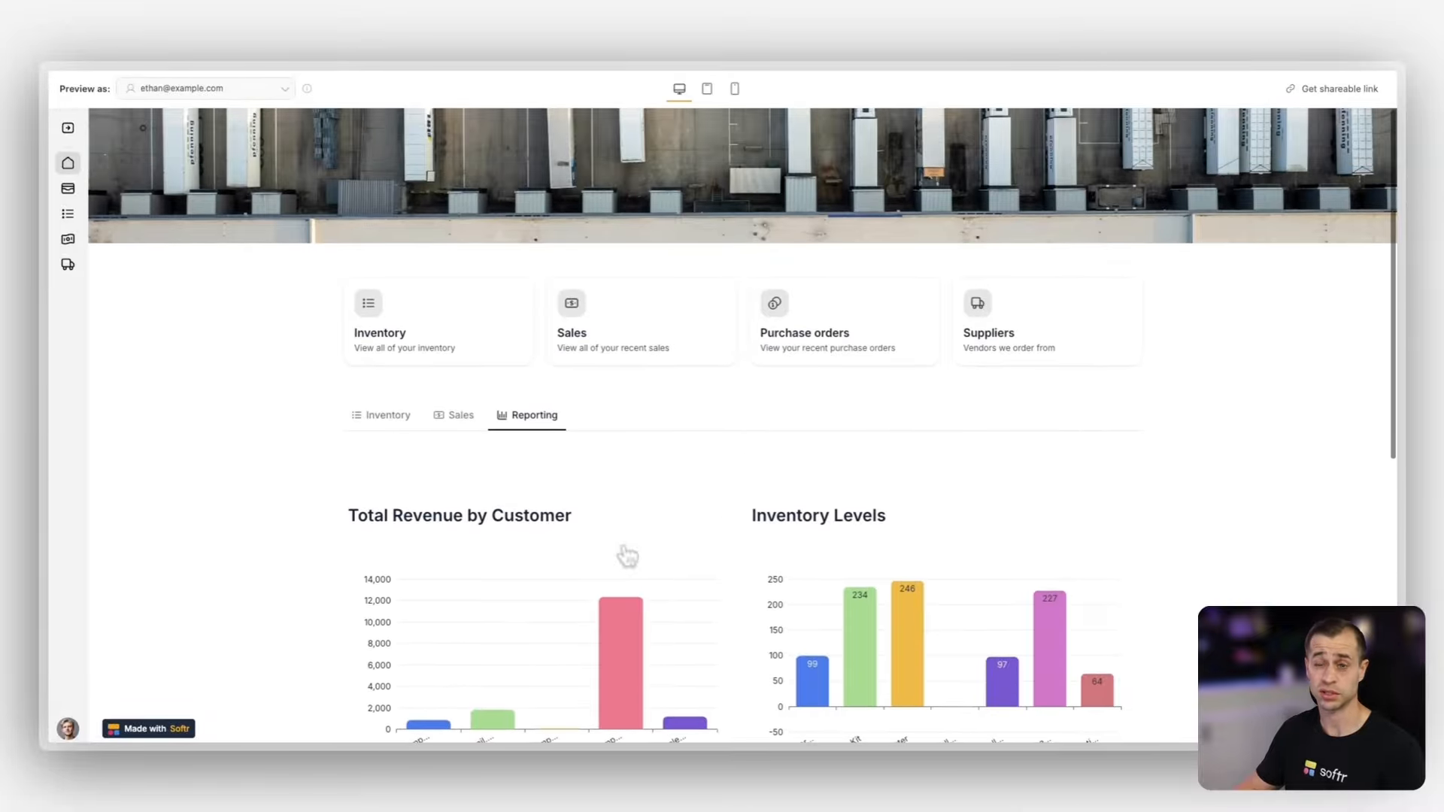
Step: Switch the preview to a different user further down the user list and acknowledge the preview notice
{"action": "left_click", "coordinate": [188, 88]}
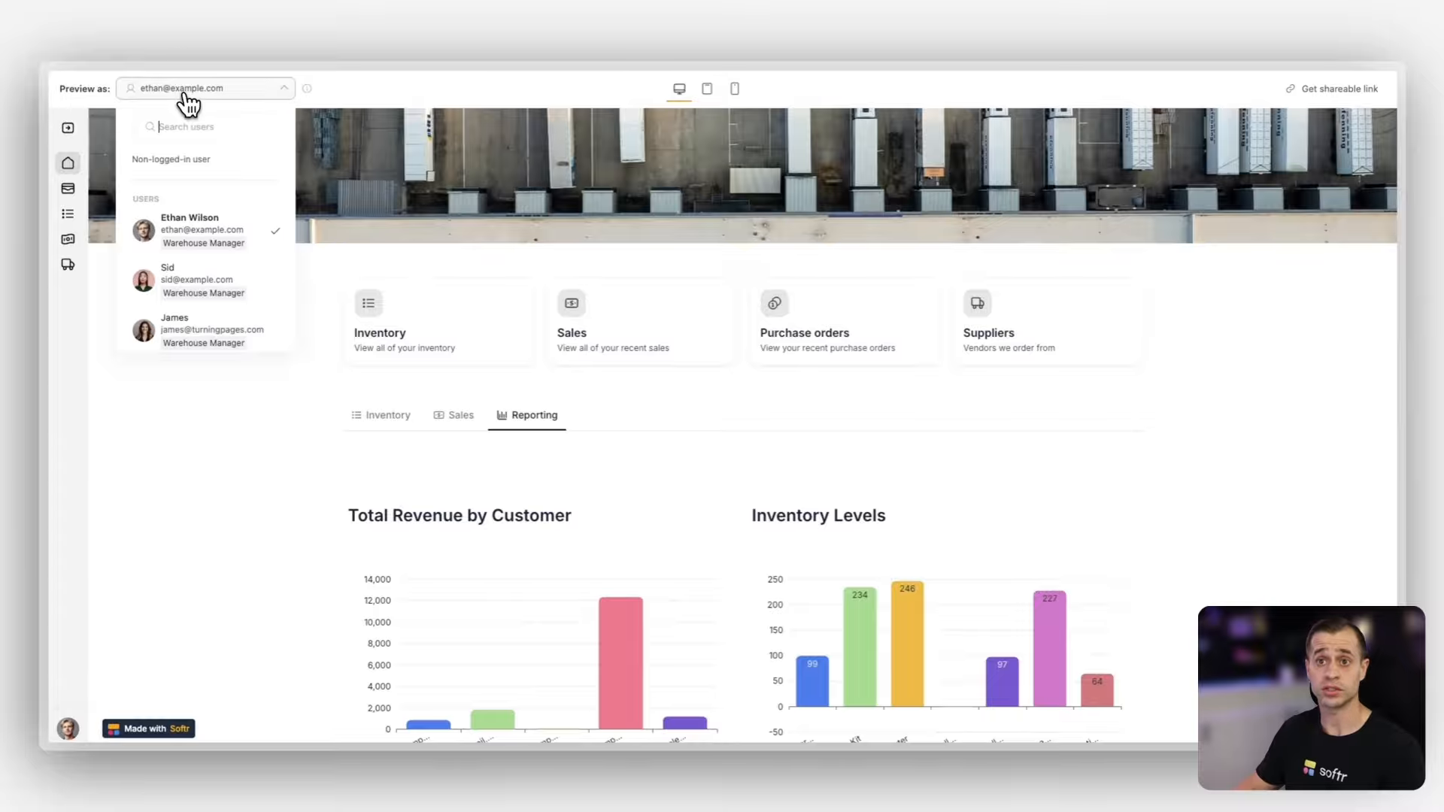
{"action": "scroll", "coordinate": [229, 289], "scroll_direction": "down", "scroll_amount": 4}
{"action": "left_click", "coordinate": [236, 262]}
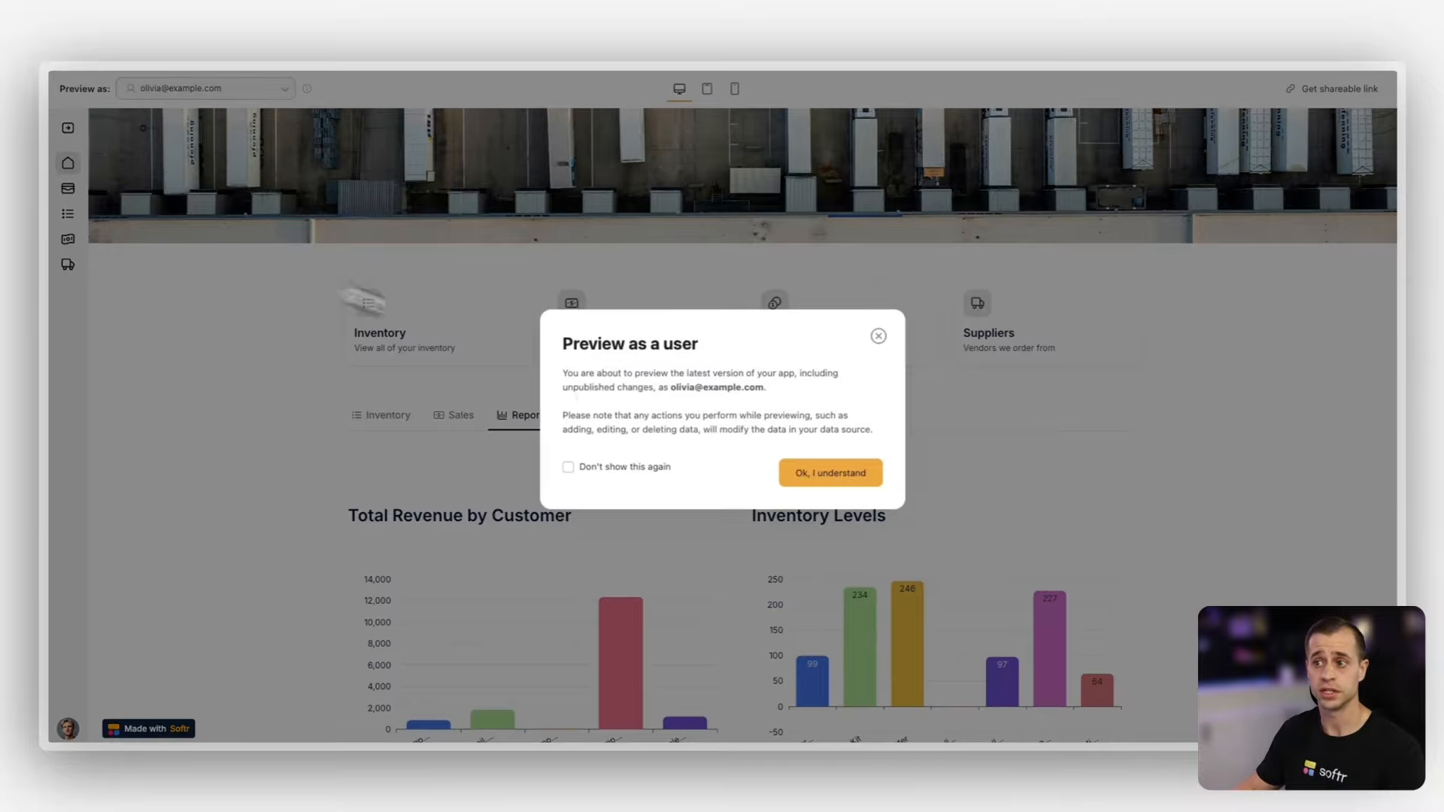
{"action": "left_click", "coordinate": [834, 475]}
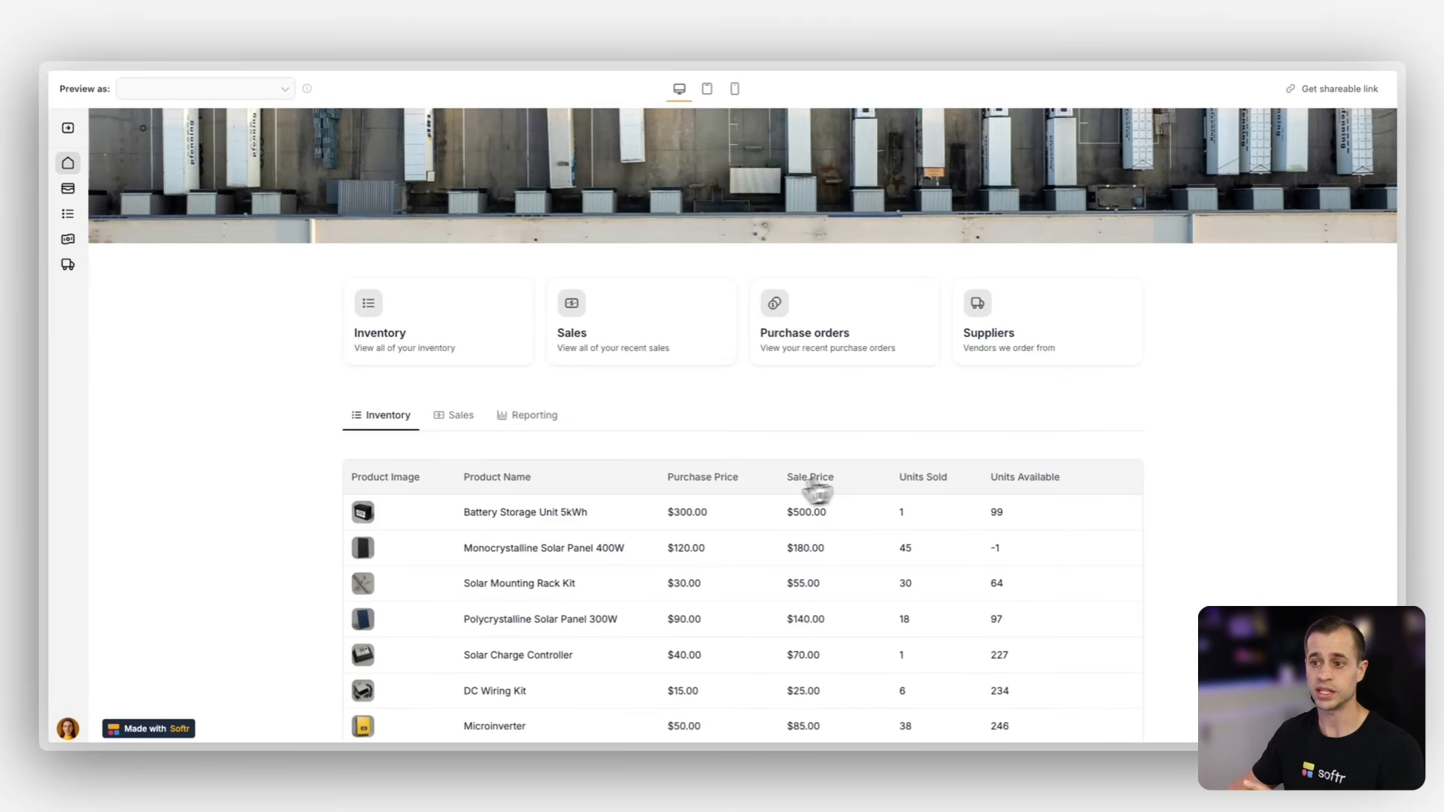
Step: Check which records and charts the Sales and Reporting tabs show to this previewed user
{"action": "left_click", "coordinate": [463, 419]}
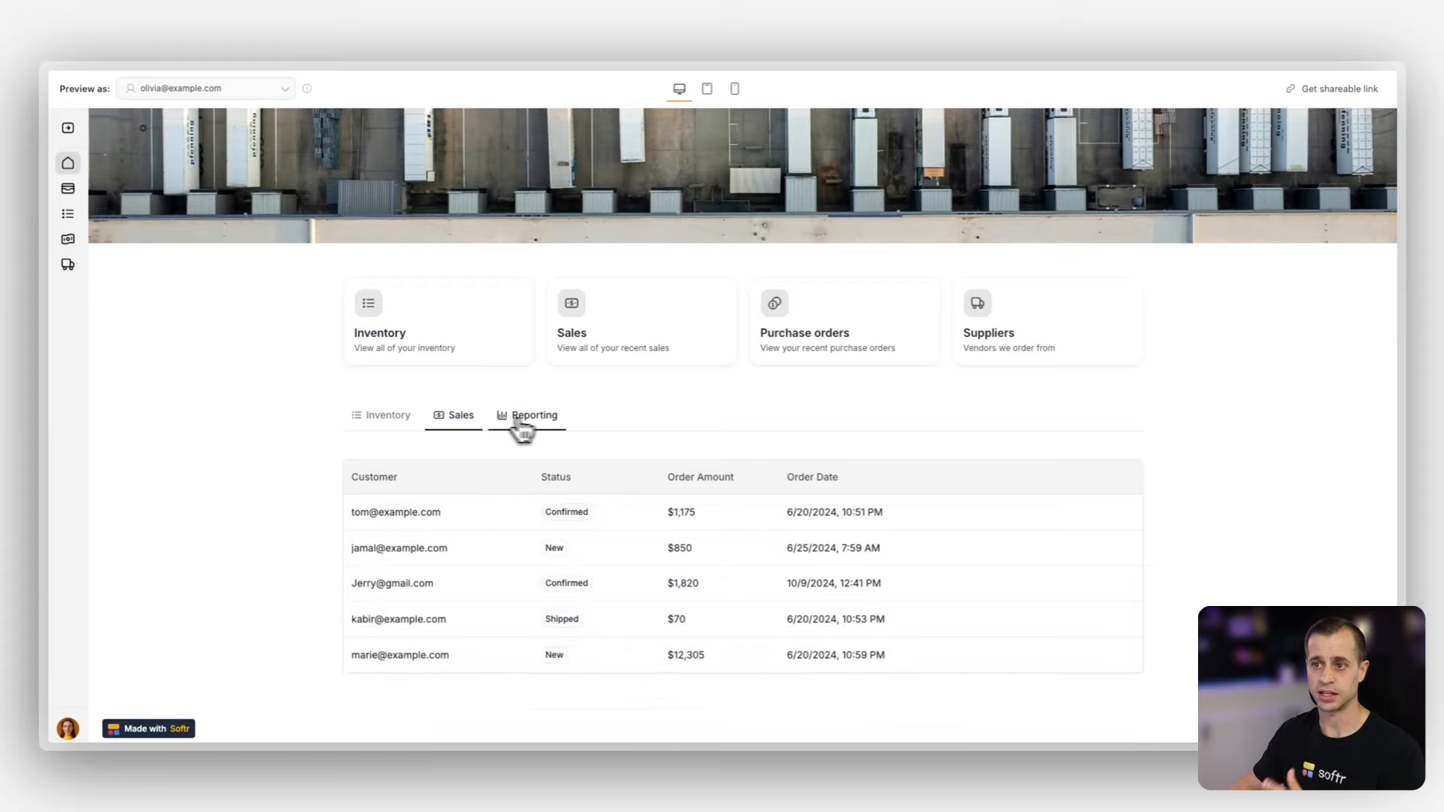
{"action": "left_click", "coordinate": [548, 423]}
{"action": "scroll", "coordinate": [672, 421], "scroll_direction": "down", "scroll_amount": 2}
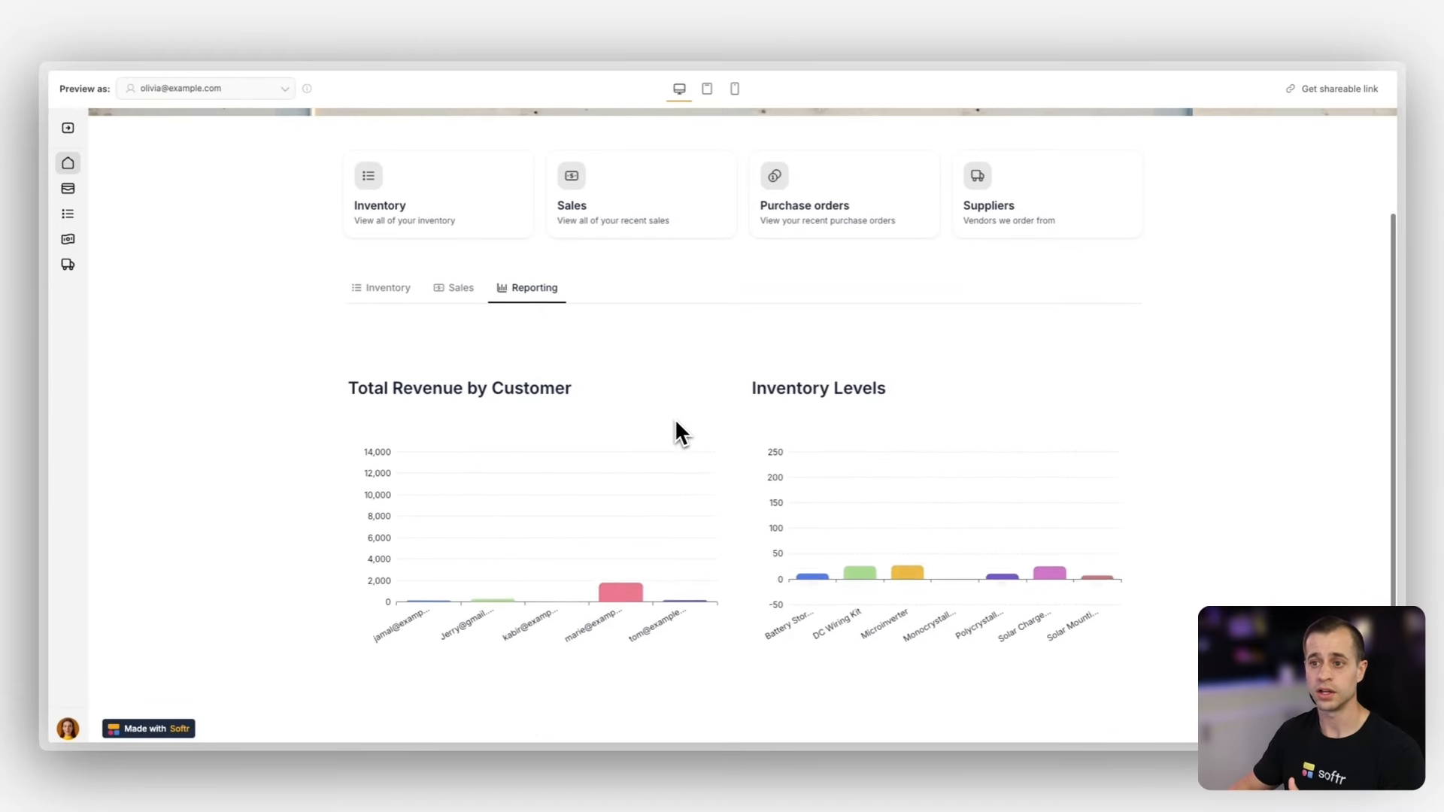